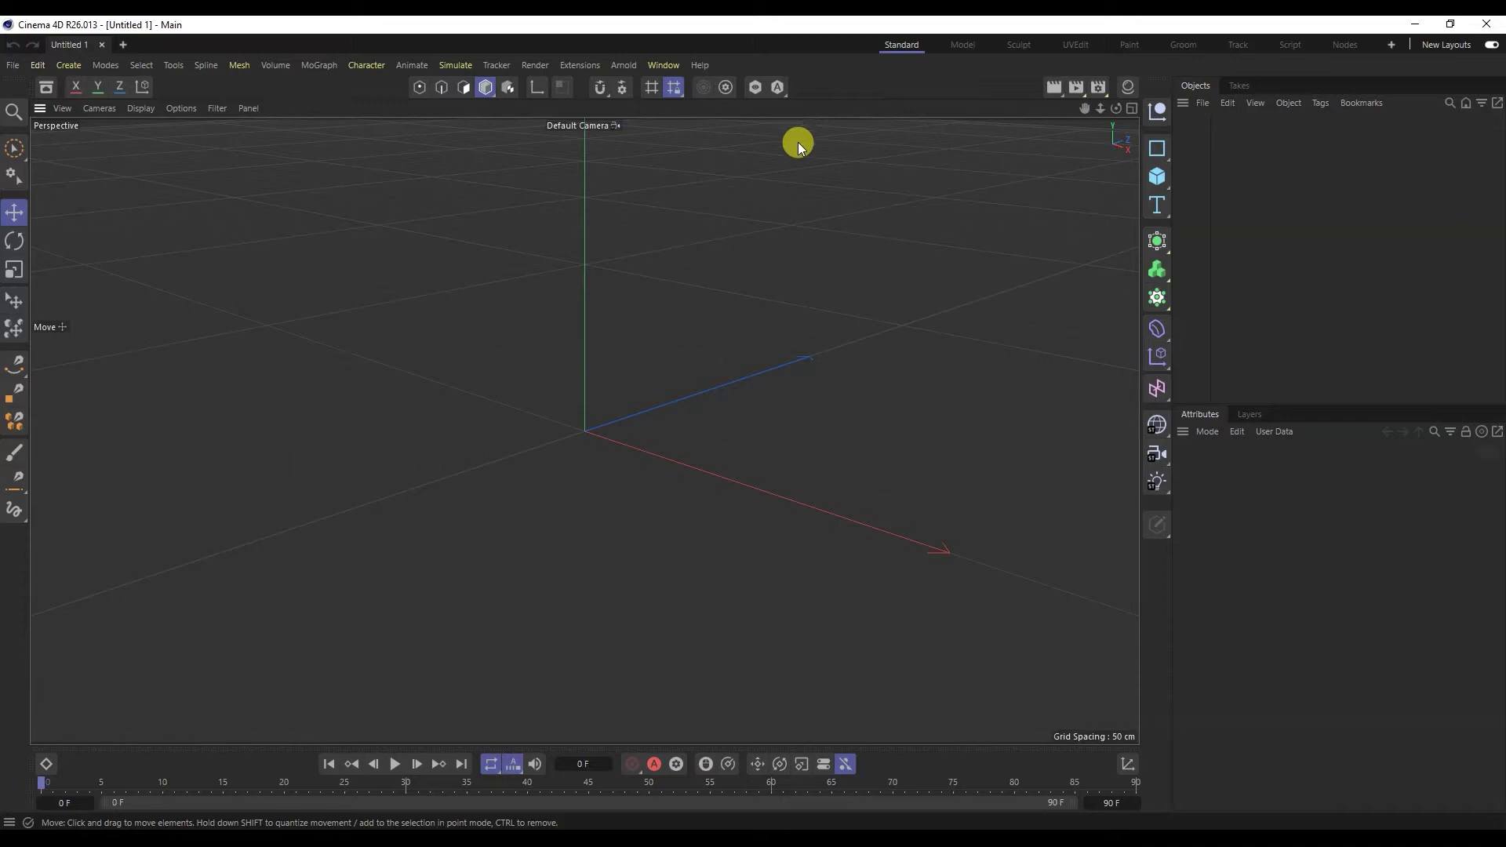
# Step: Turn on New Layouts, apply the Standard layout, and tilt the view of the empty scene
pyautogui.click(1492, 50)
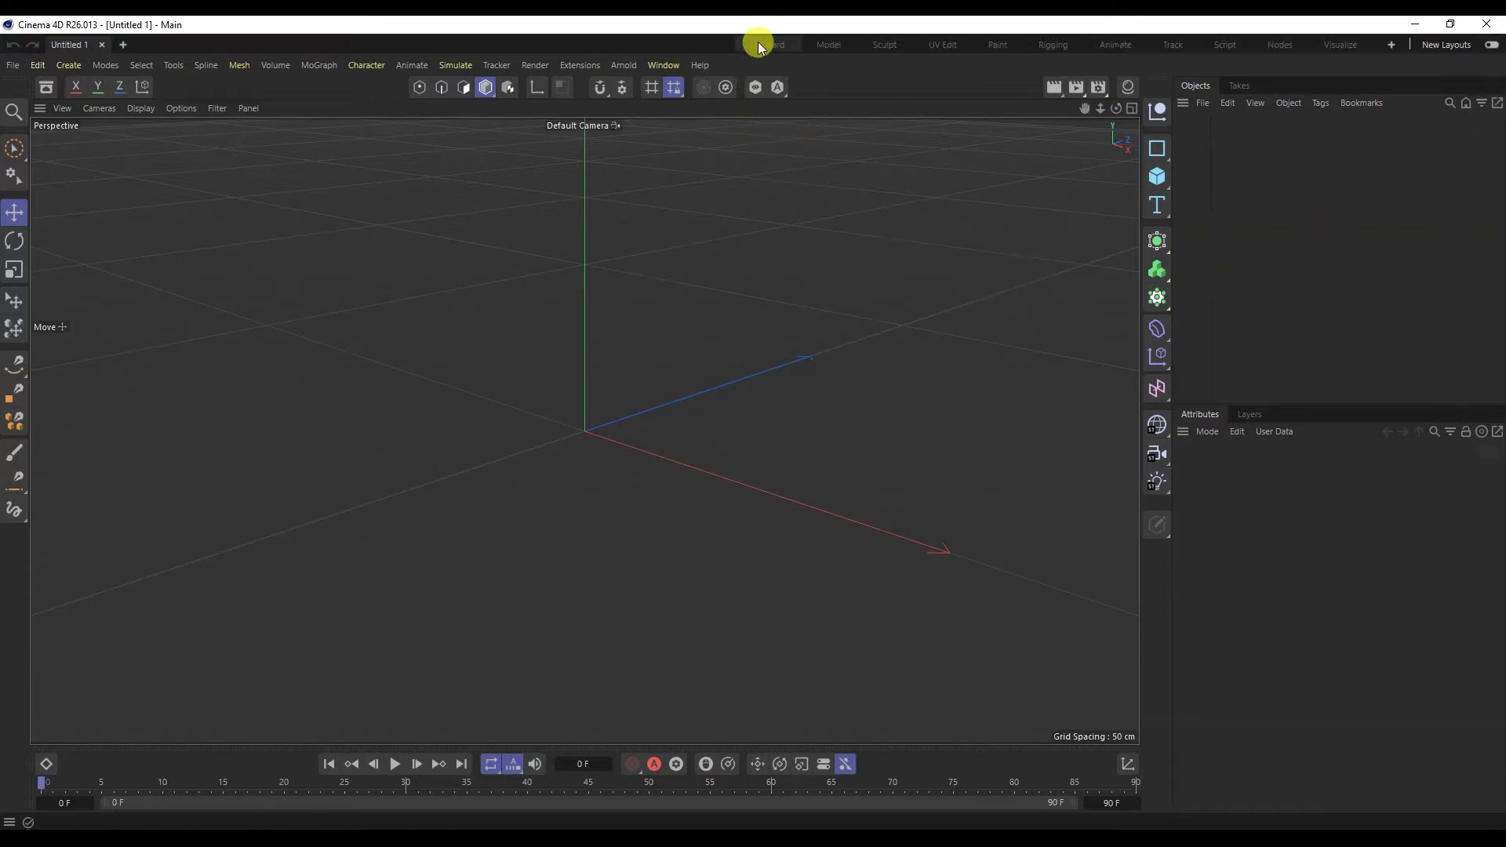
pyautogui.click(733, 45)
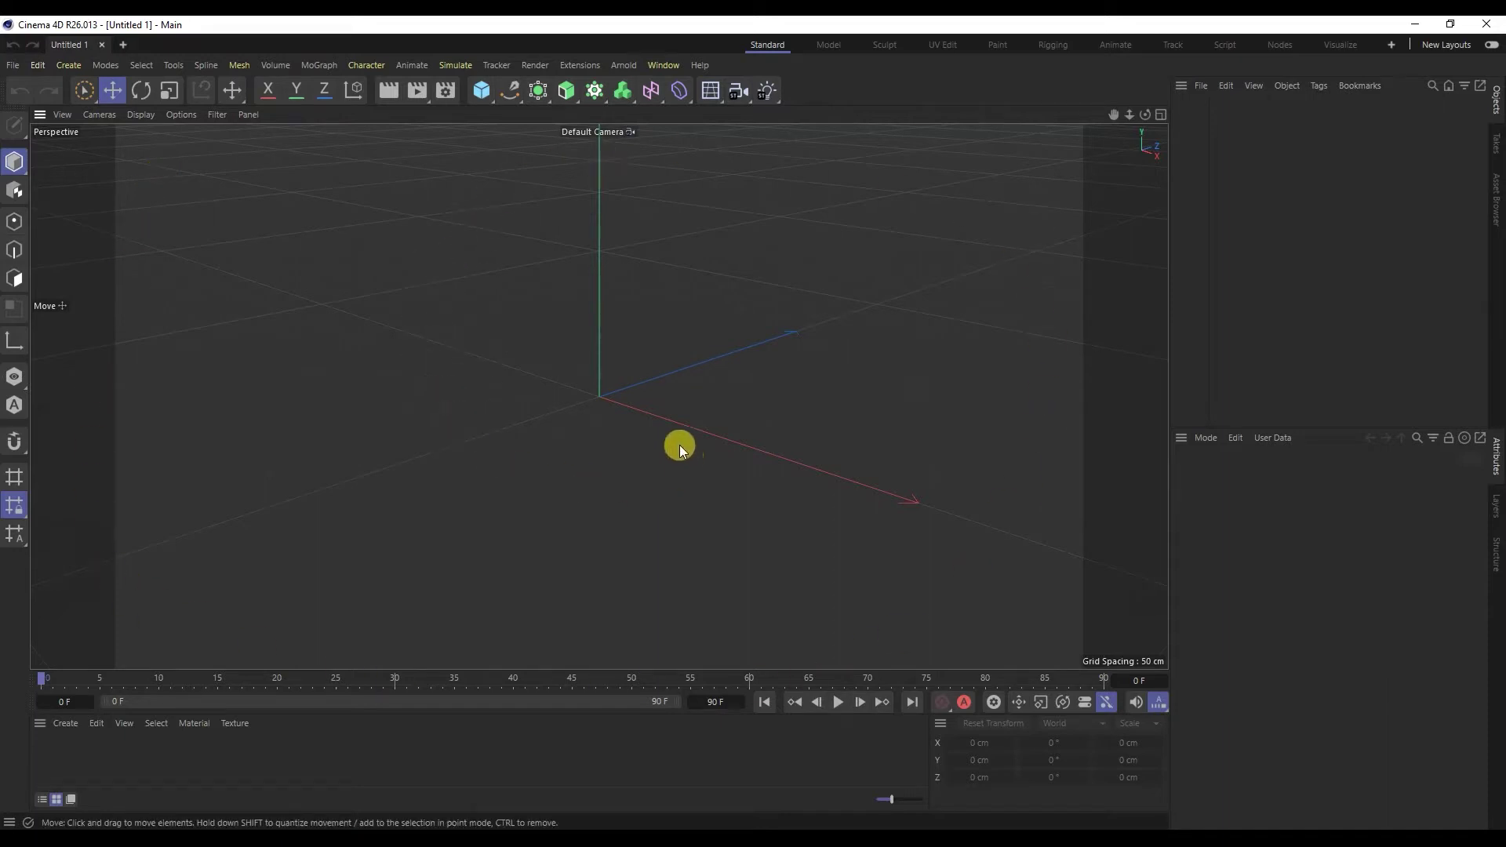
pyautogui.keyDown('alt'); pyautogui.moveTo(632, 373); pyautogui.dragTo(619, 437); pyautogui.keyUp('alt')
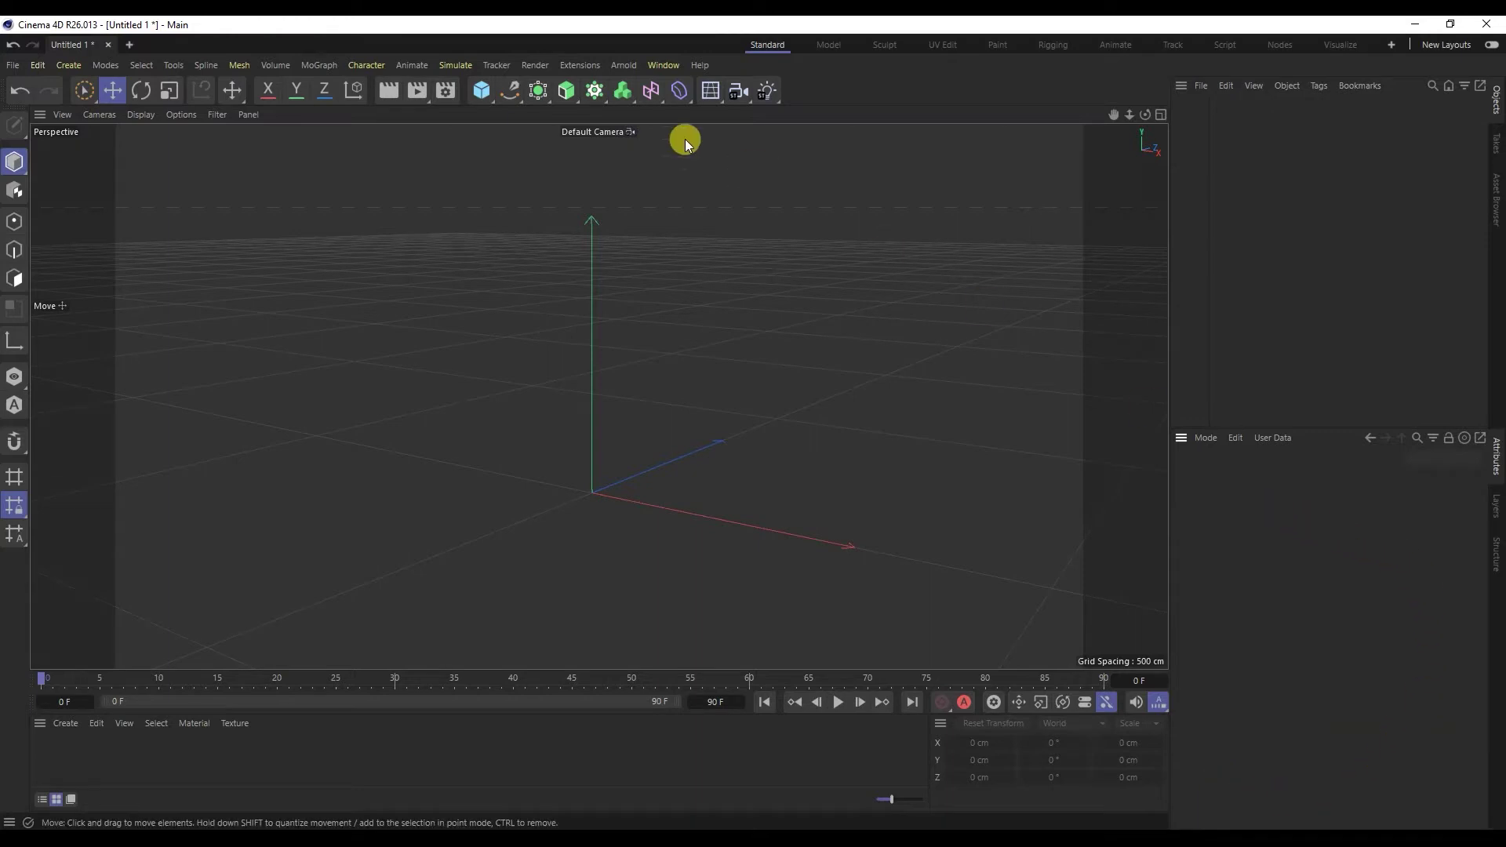
# Step: Add a Cube primitive and set its size to 393 × 387 × 344 cm
pyautogui.click(481, 90)
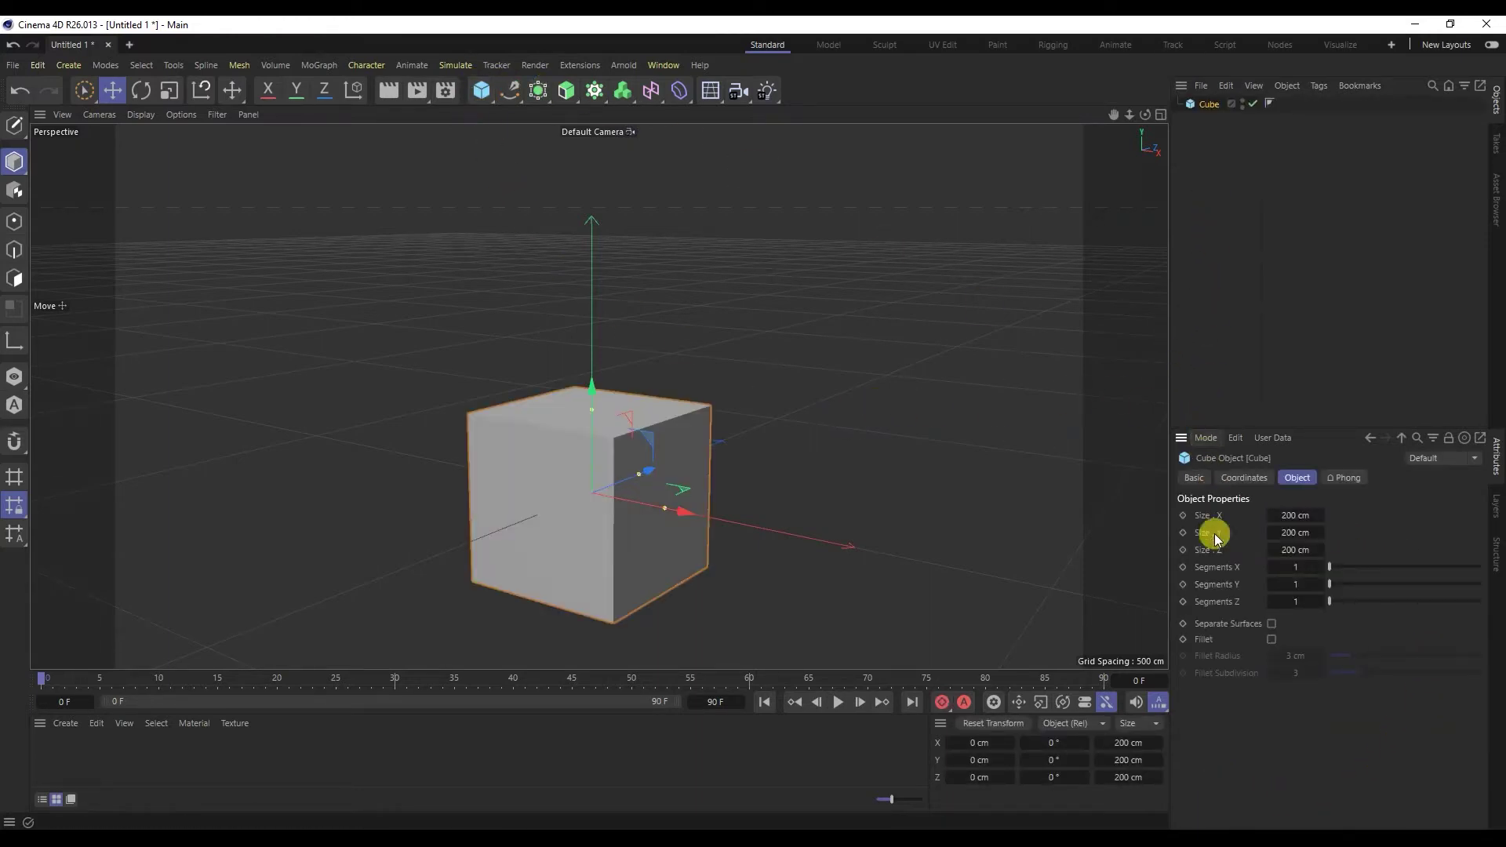
pyautogui.moveTo(1307, 534); pyautogui.dragTo(1271, 550)
pyautogui.scroll(-5, 590, 414)
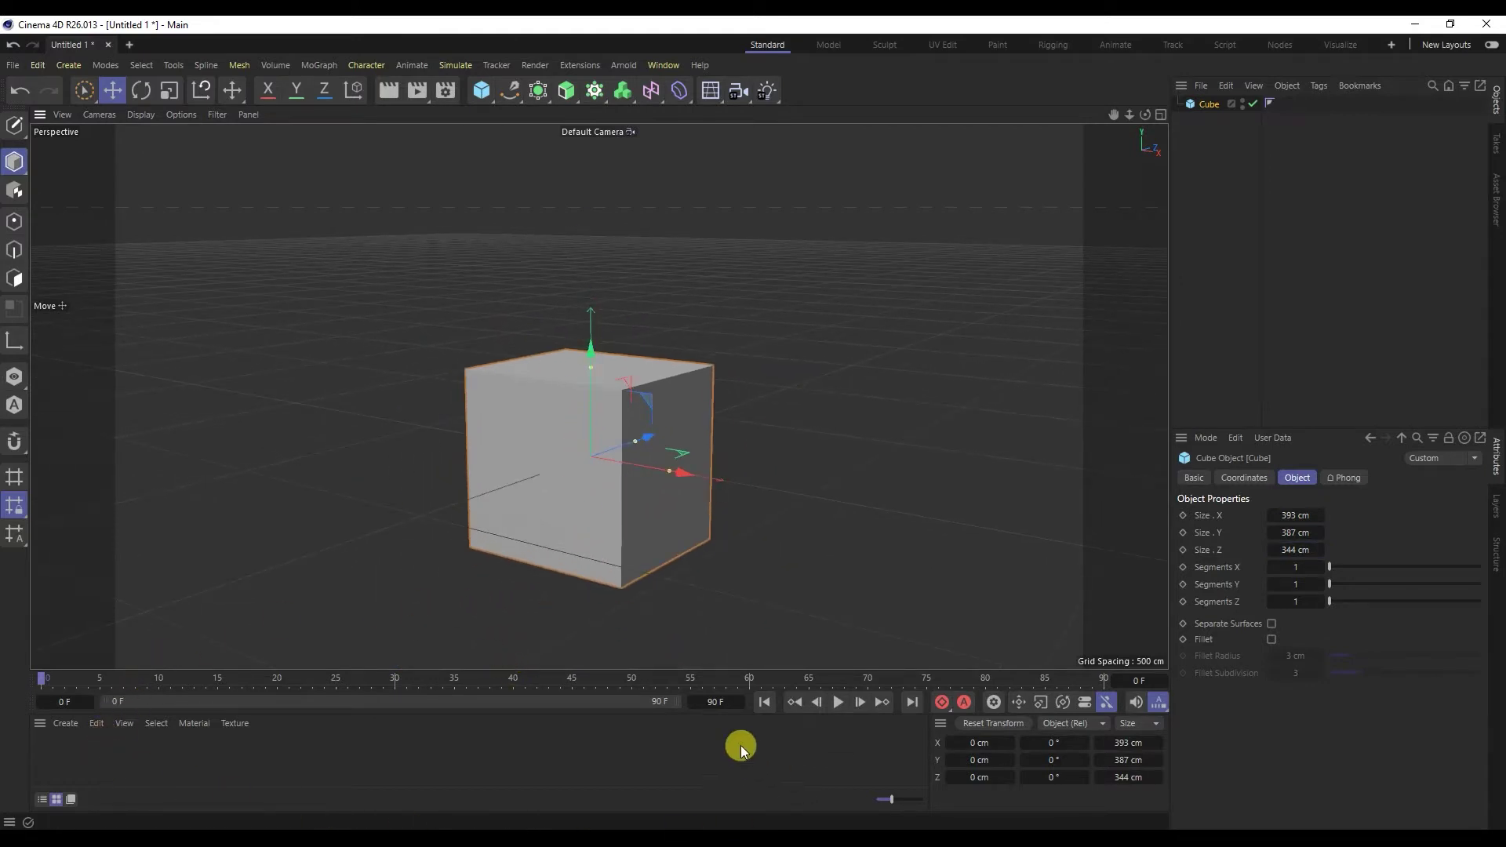
# Step: Create material 'Mat', color it blue (H 234°, S 62%), and drag it onto the cube
pyautogui.doubleClick(115, 752)
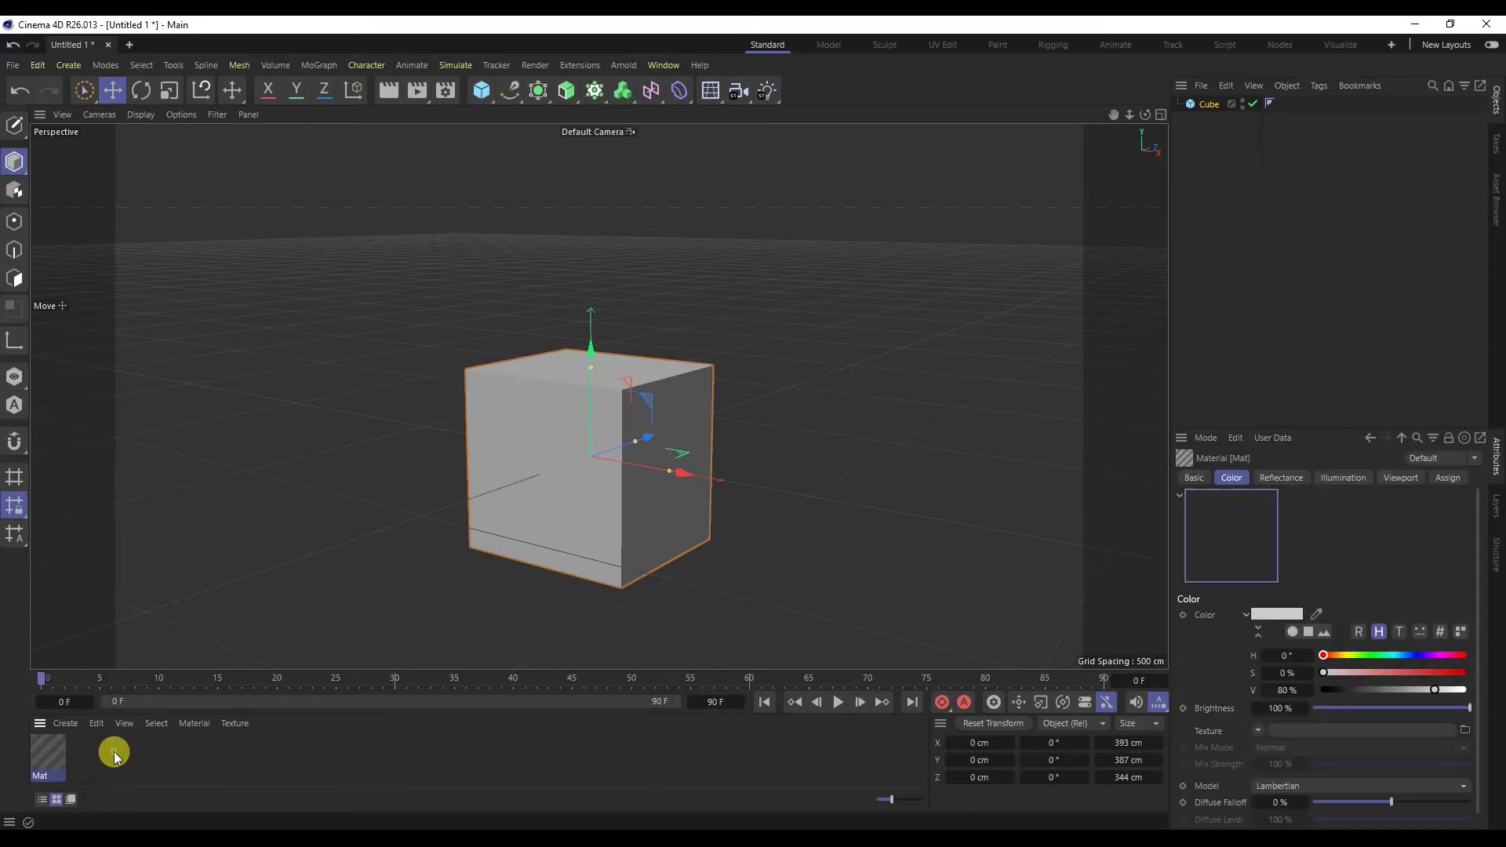
pyautogui.doubleClick(50, 752)
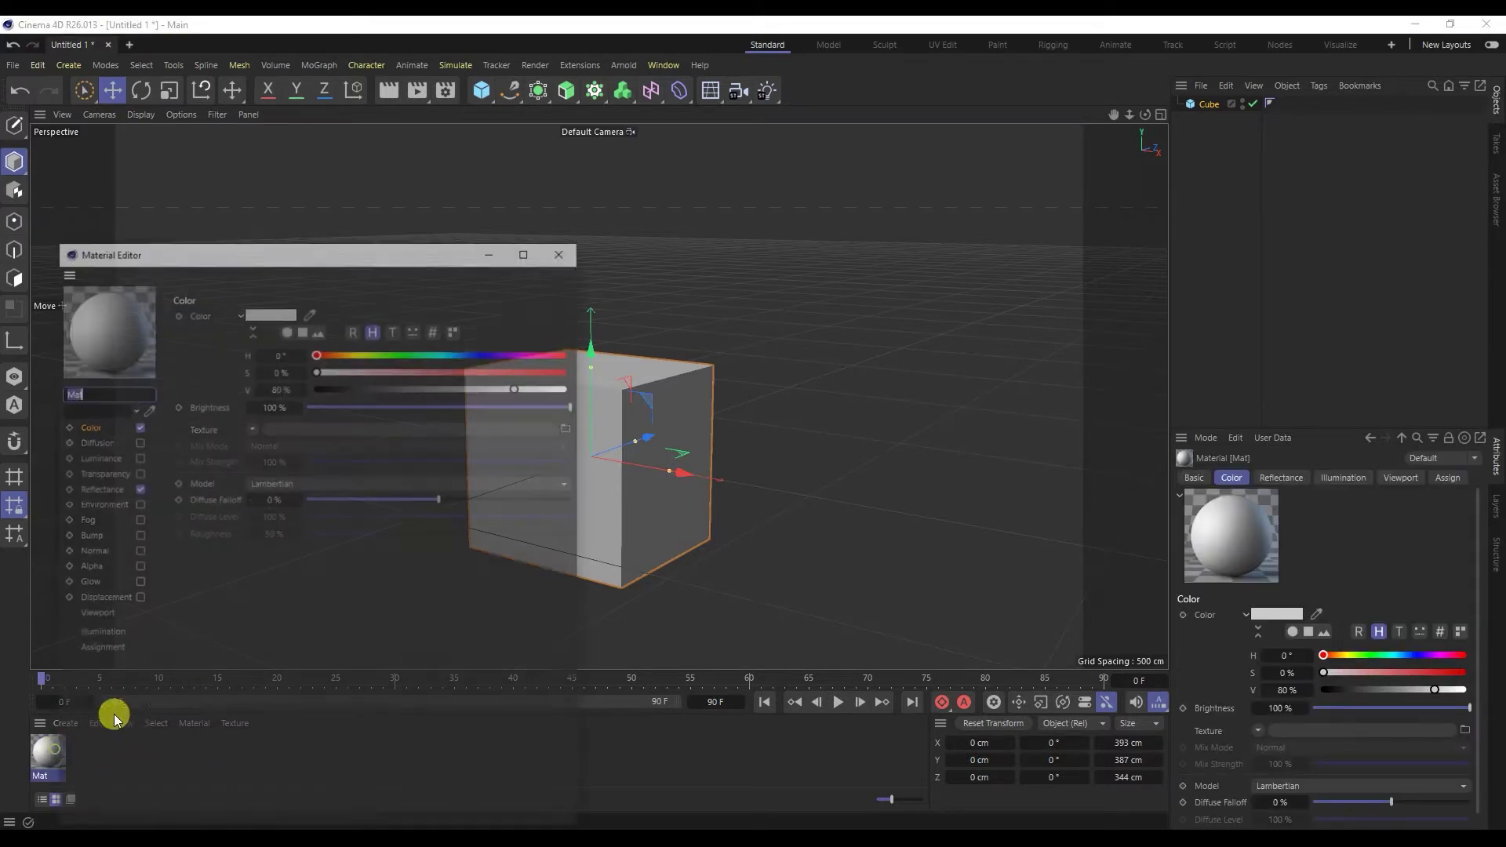
pyautogui.moveTo(366, 355); pyautogui.dragTo(481, 353)
pyautogui.click(474, 369)
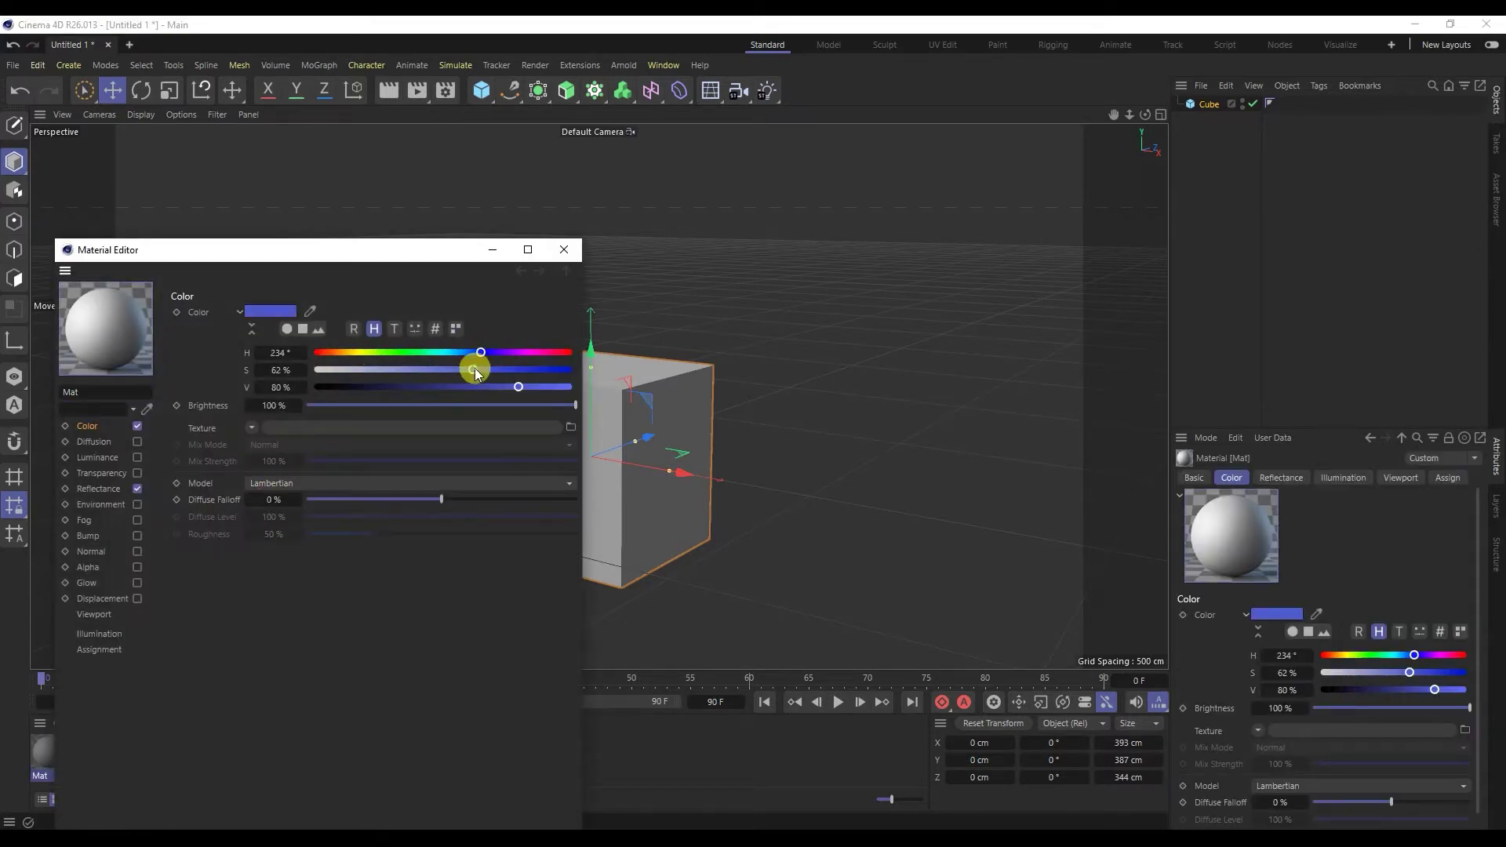
pyautogui.click(564, 250)
pyautogui.moveTo(50, 751); pyautogui.dragTo(514, 462)
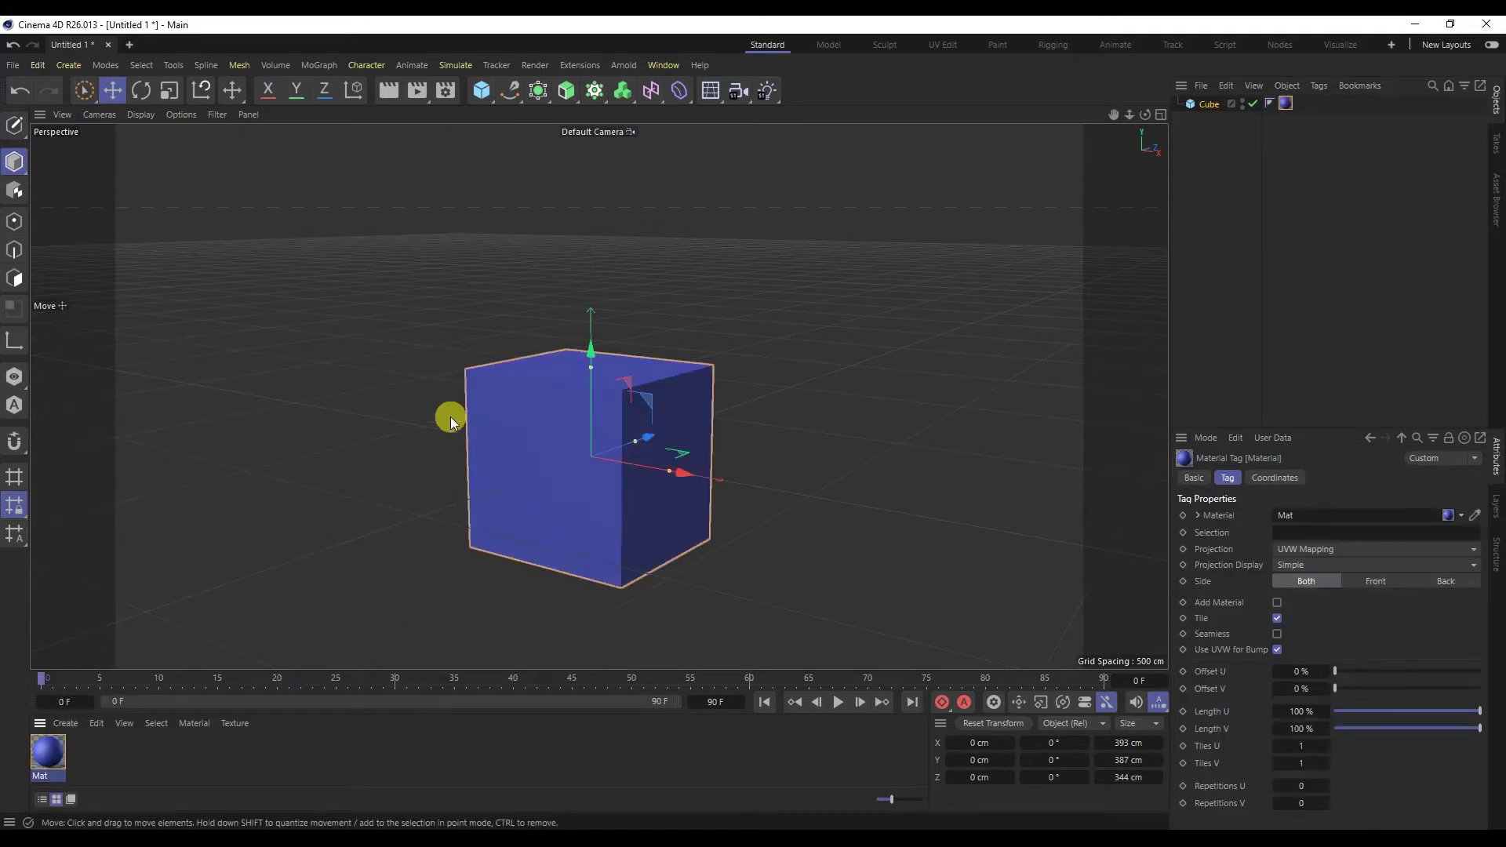
# Step: Give the cube 11 × 11 × 12 segments in X, Y and Z
pyautogui.click(483, 425)
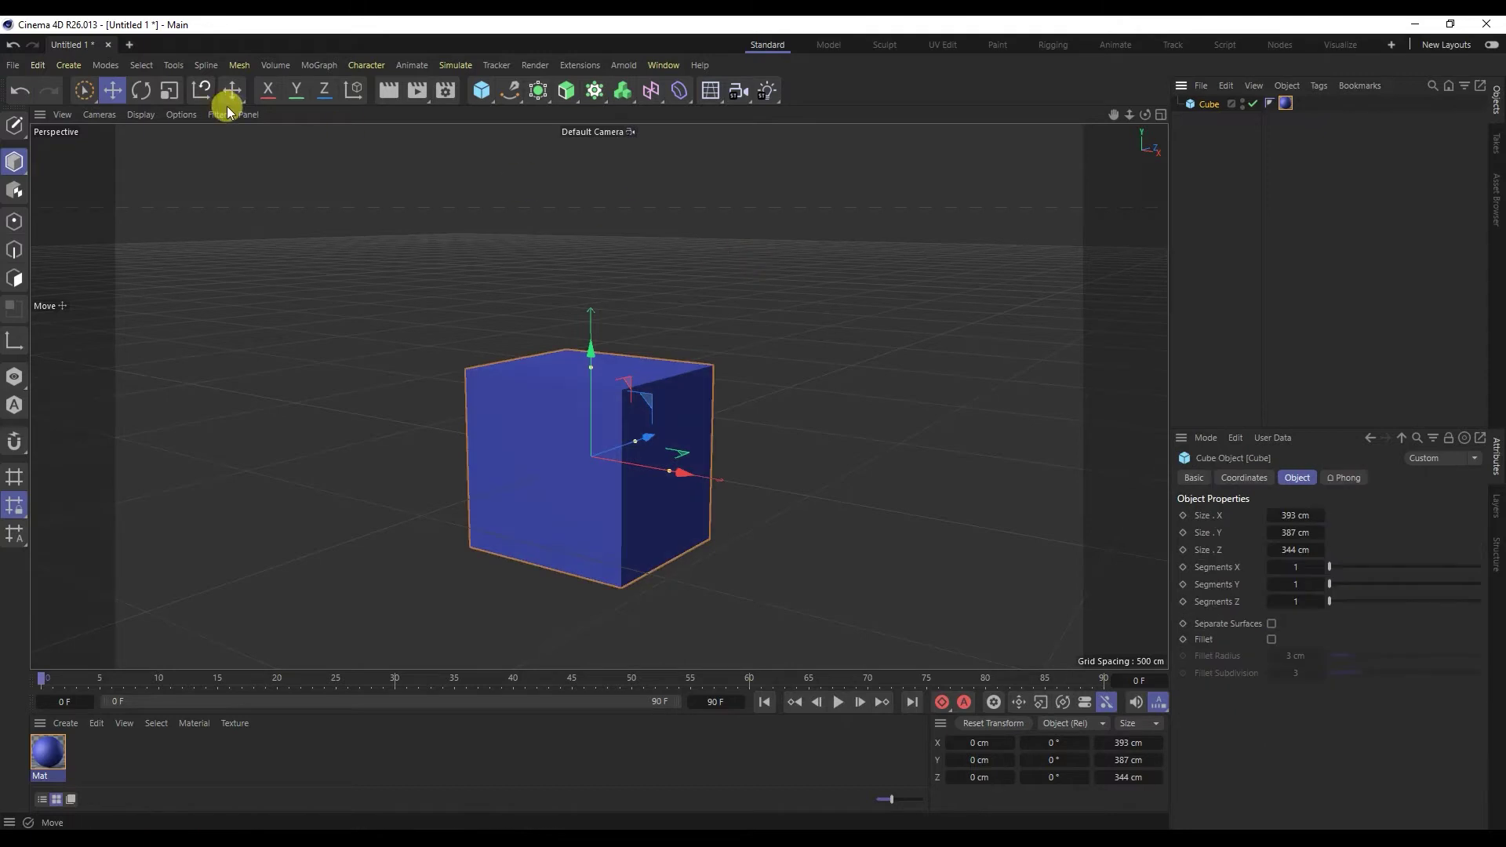
pyautogui.moveTo(1364, 566); pyautogui.dragTo(1410, 567)
pyautogui.moveTo(1330, 584); pyautogui.dragTo(1410, 584)
pyautogui.moveTo(1330, 601); pyautogui.dragTo(1413, 567)
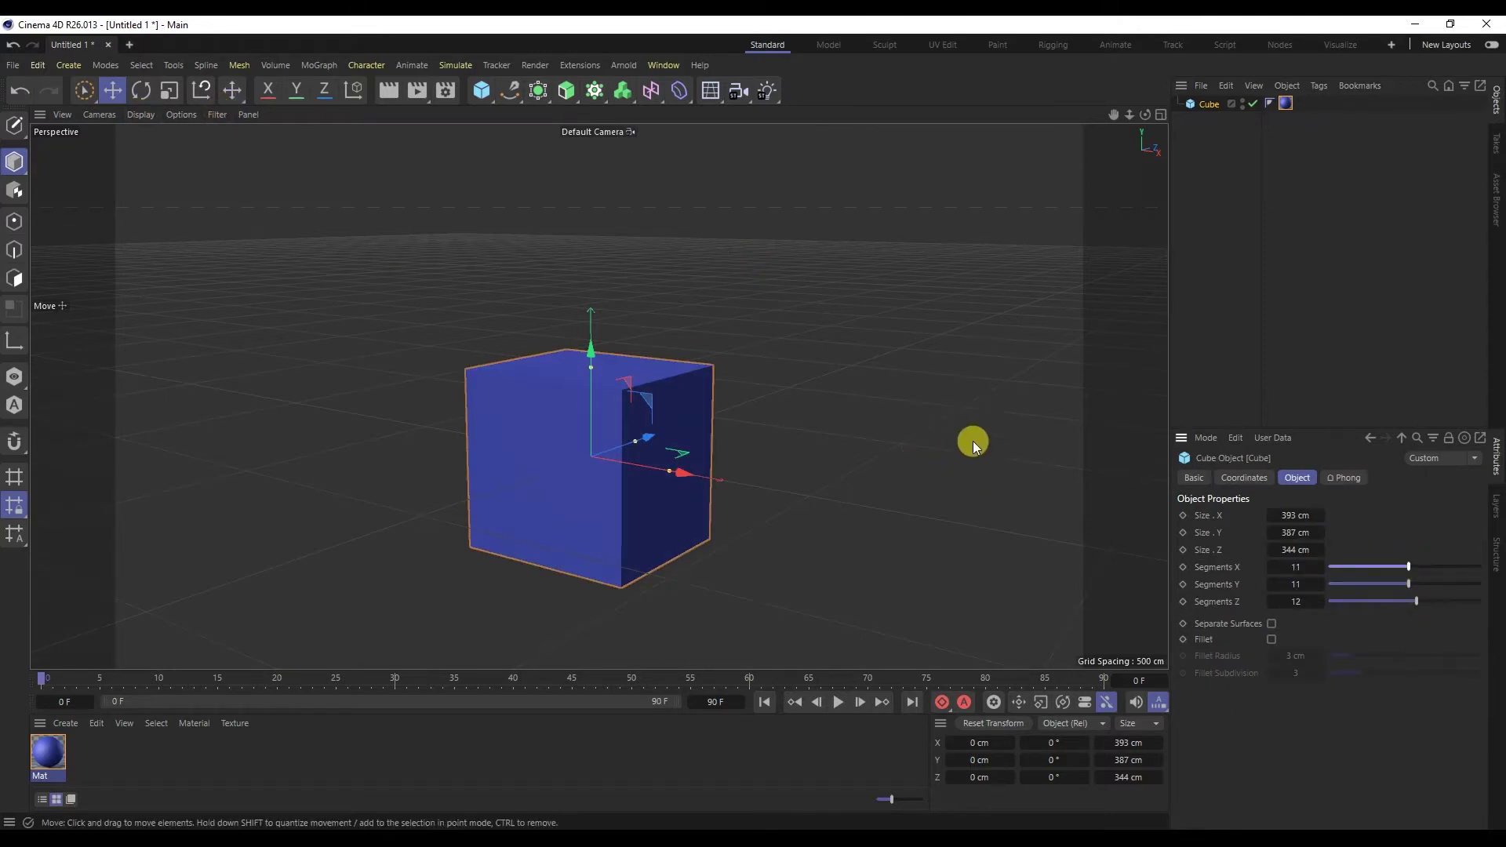
# Step: Set the viewport display to Gouraud Shading (Lines) and orbit around the cube
pyautogui.click(151, 116)
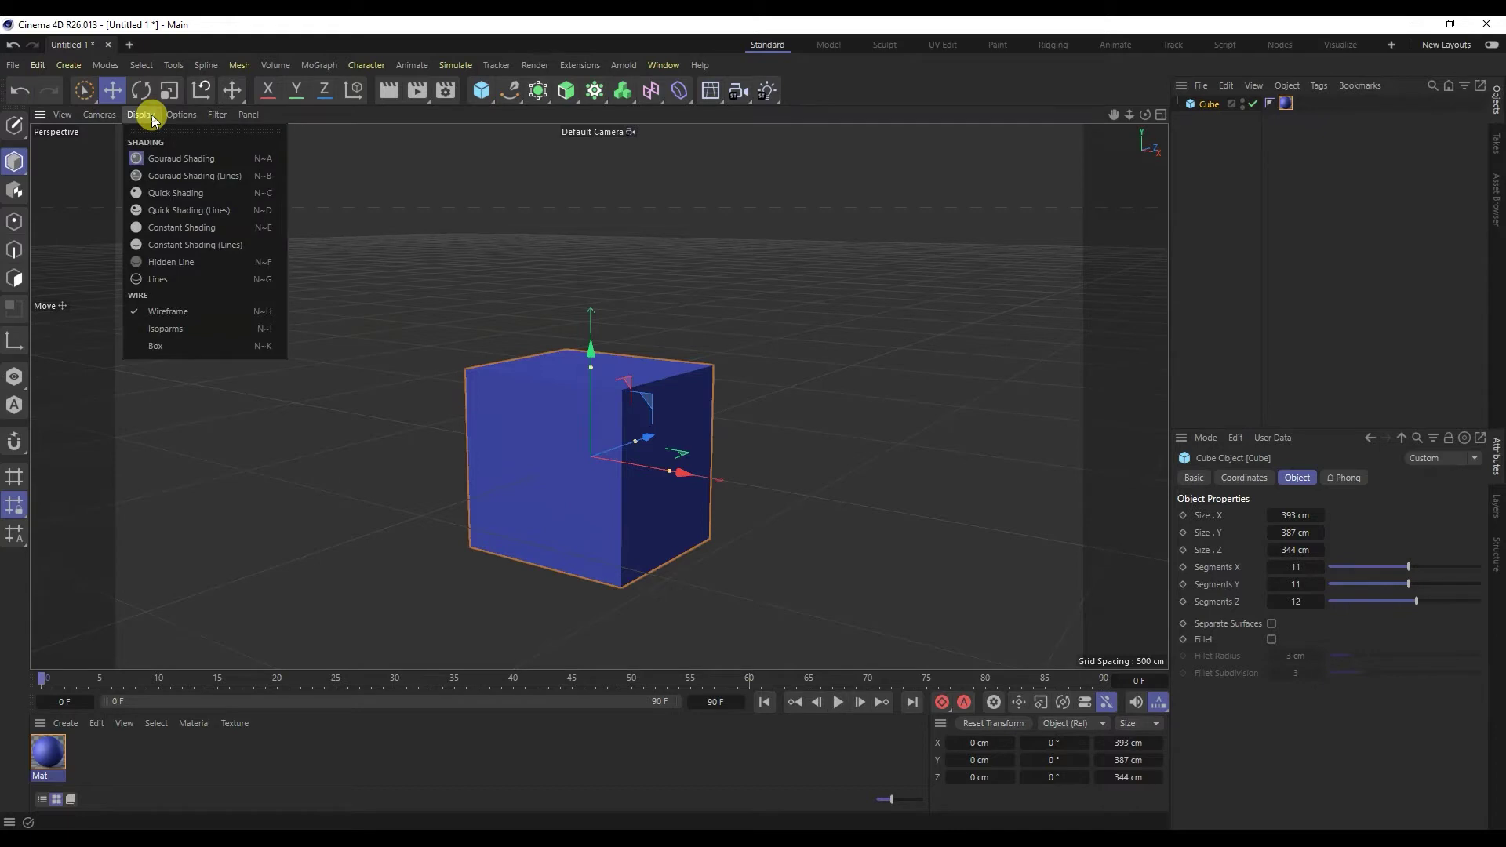
pyautogui.click(160, 175)
pyautogui.keyDown('alt'); pyautogui.moveTo(561, 463); pyautogui.dragTo(495, 408); pyautogui.keyUp('alt')
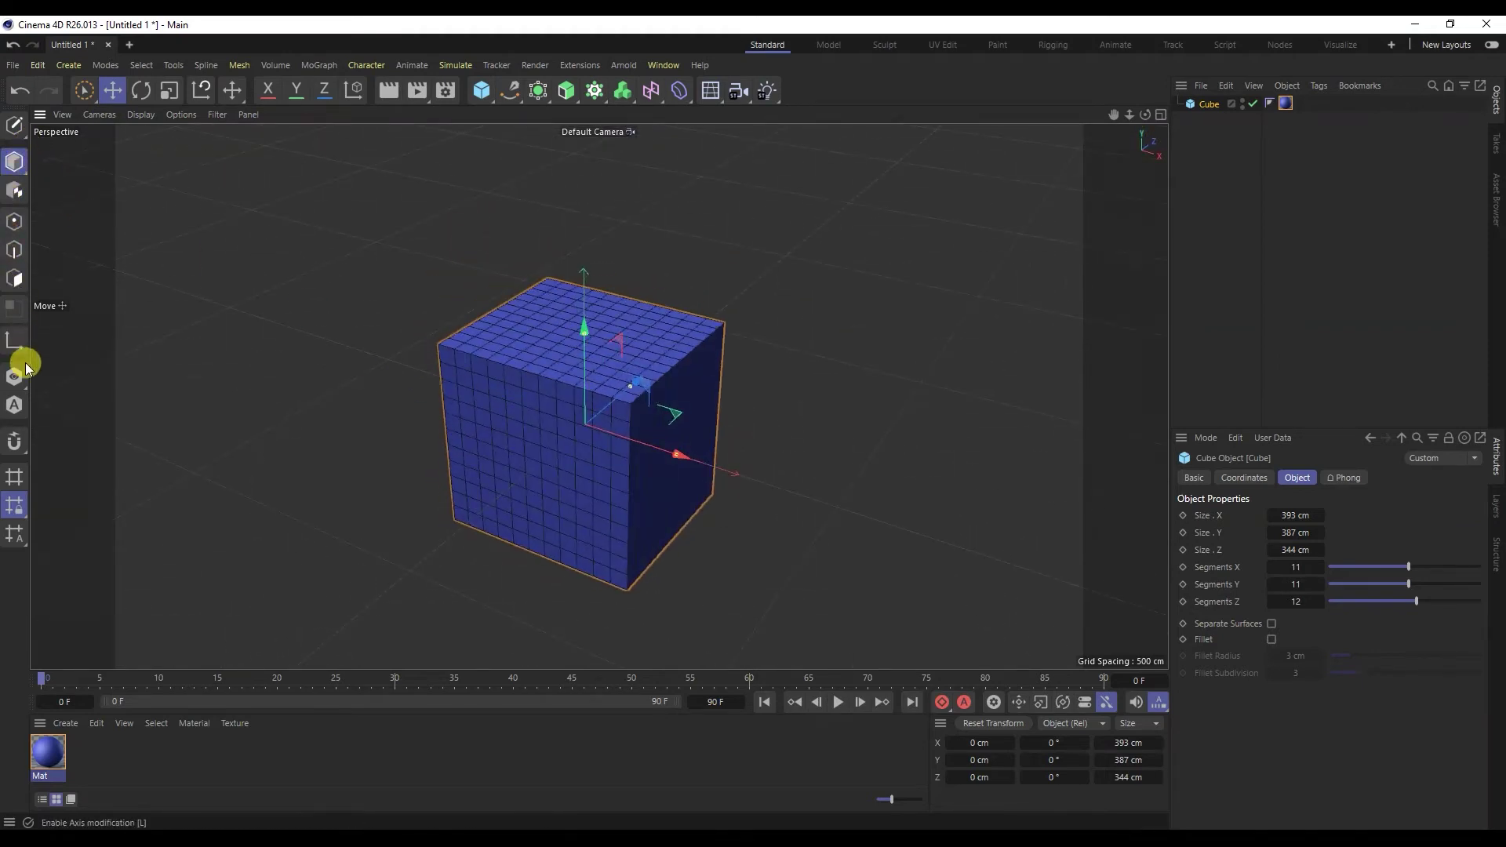
# Step: Make the cube editable, test deselect with undo and redo, then reselect Cube
pyautogui.click(16, 123)
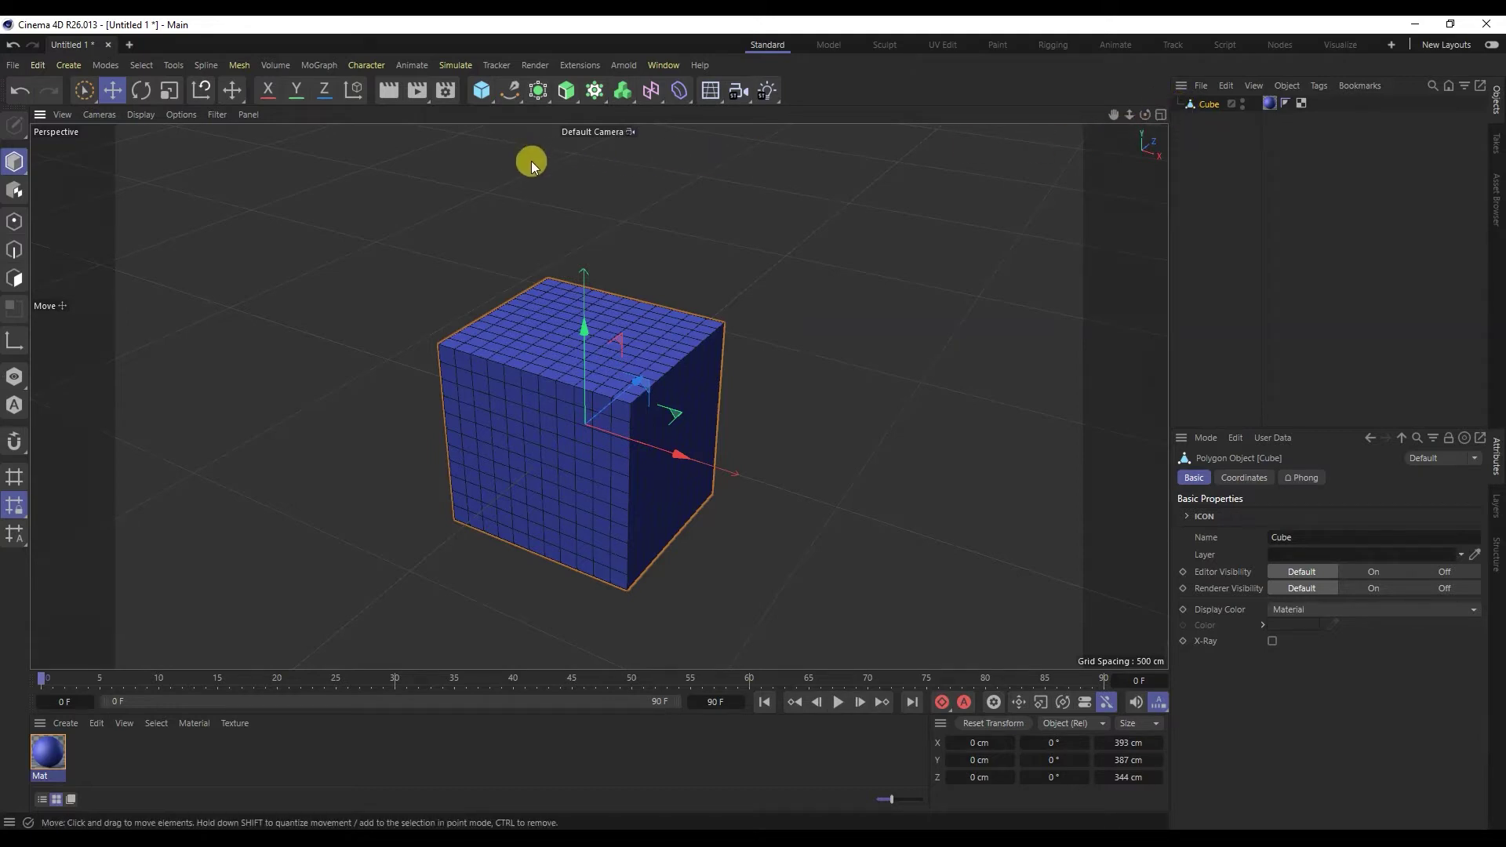
pyautogui.click(1212, 126)
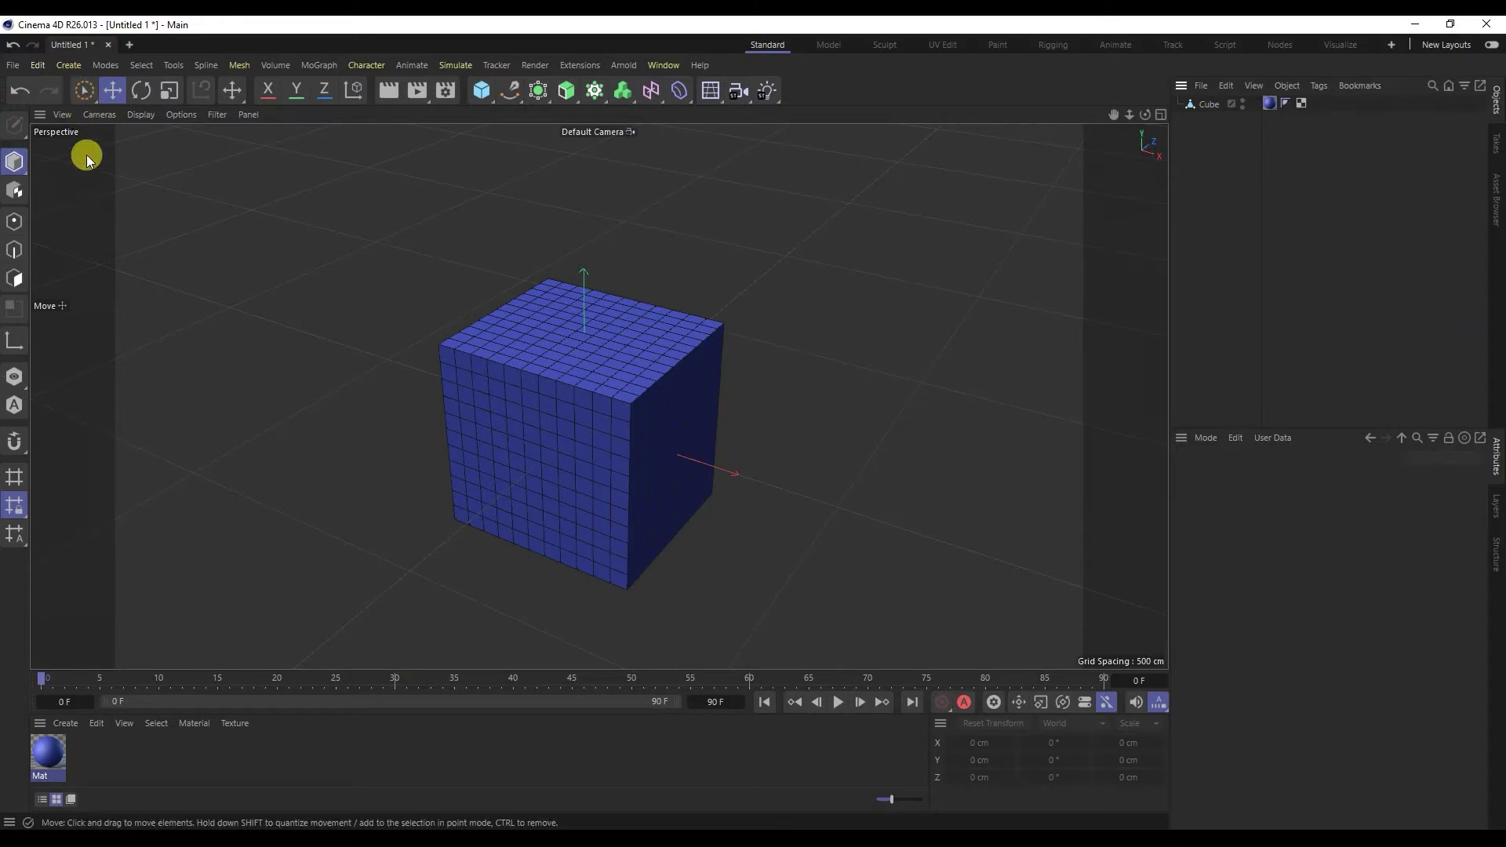
pyautogui.click(15, 94)
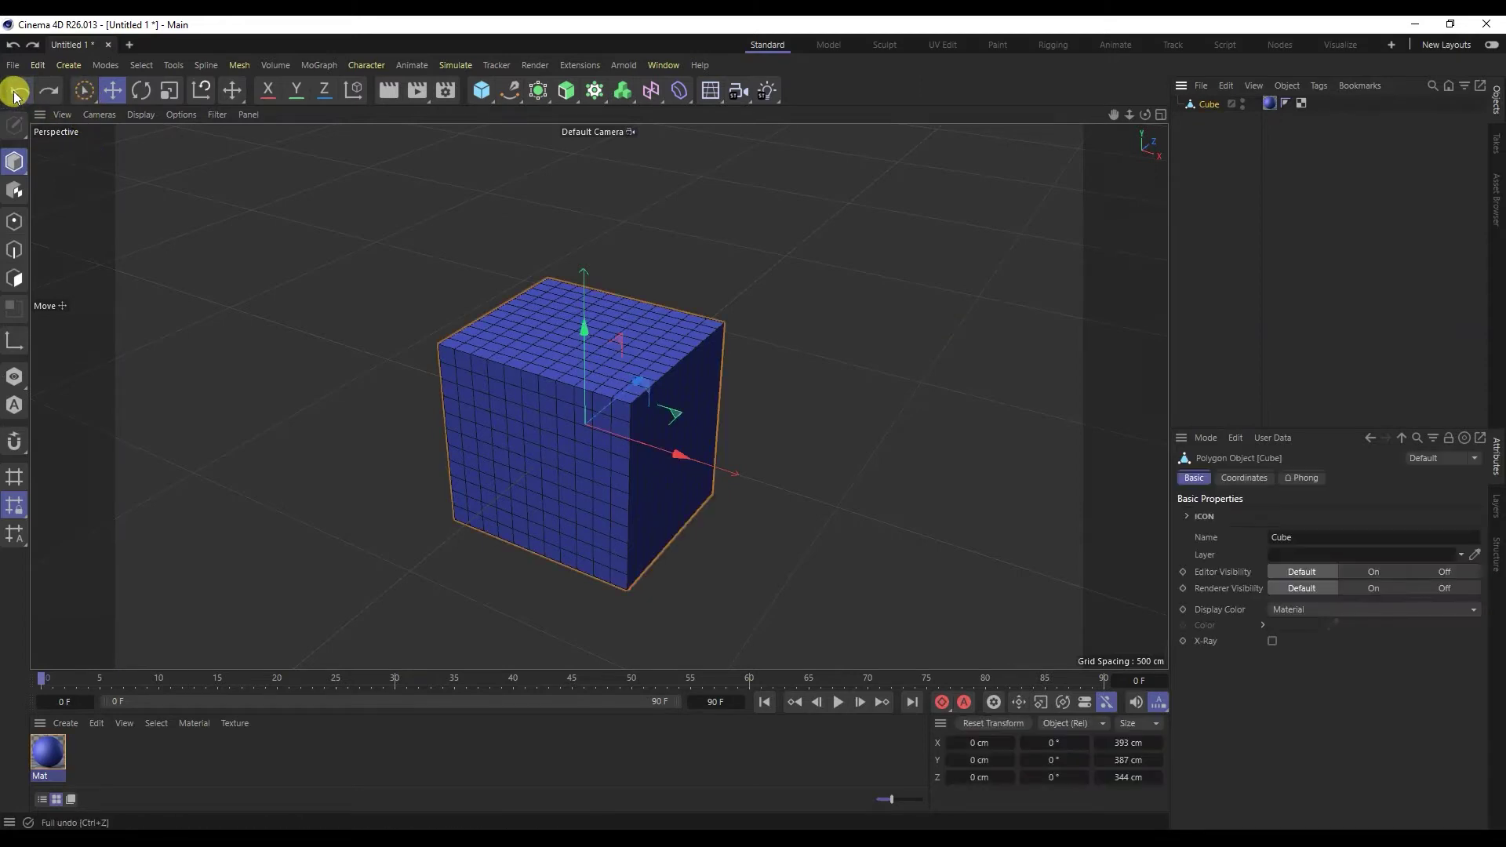
pyautogui.click(49, 99)
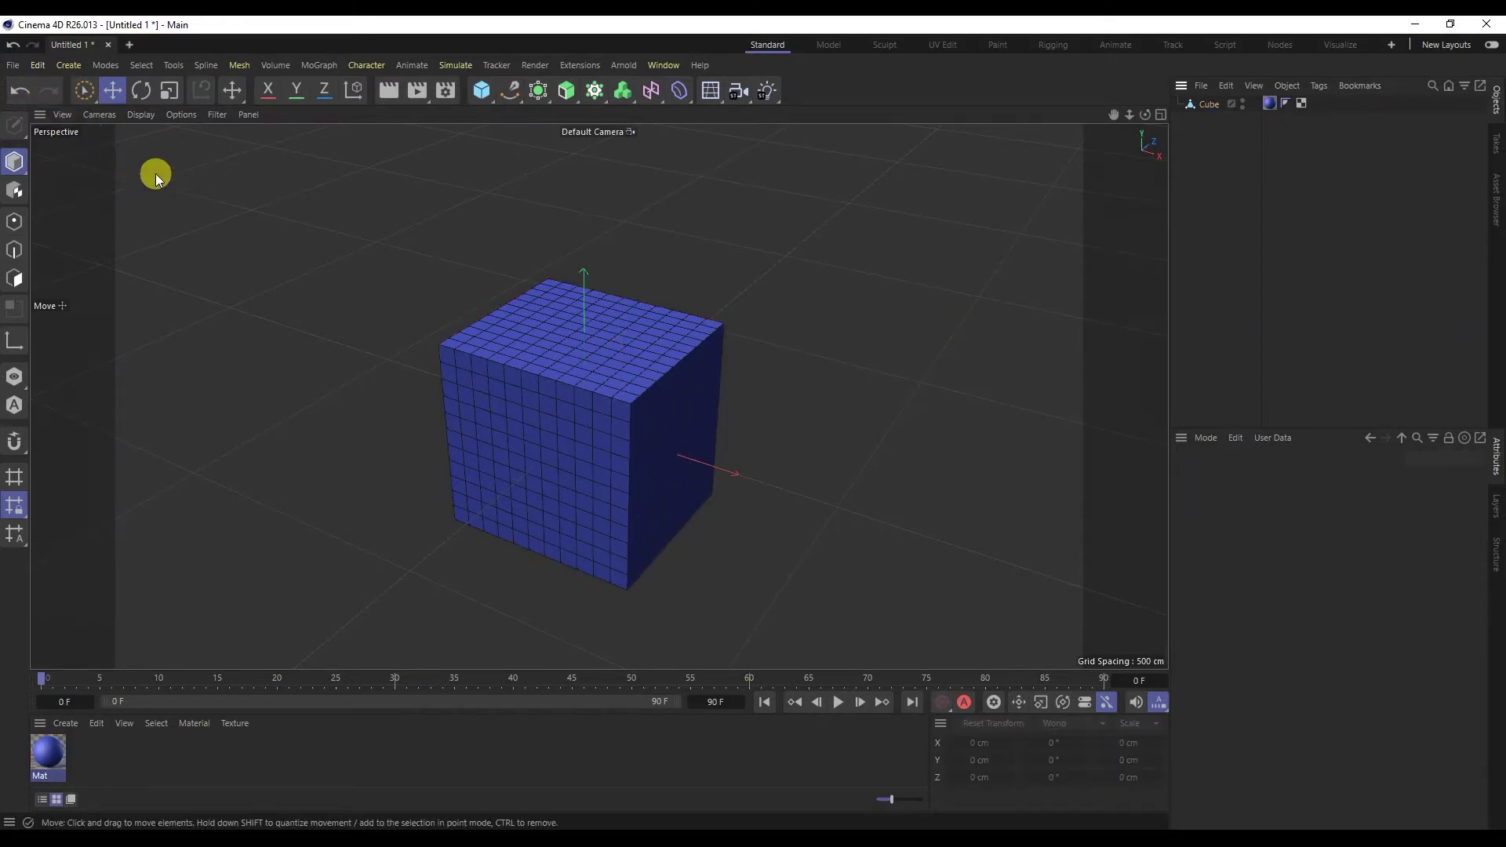
pyautogui.click(1208, 105)
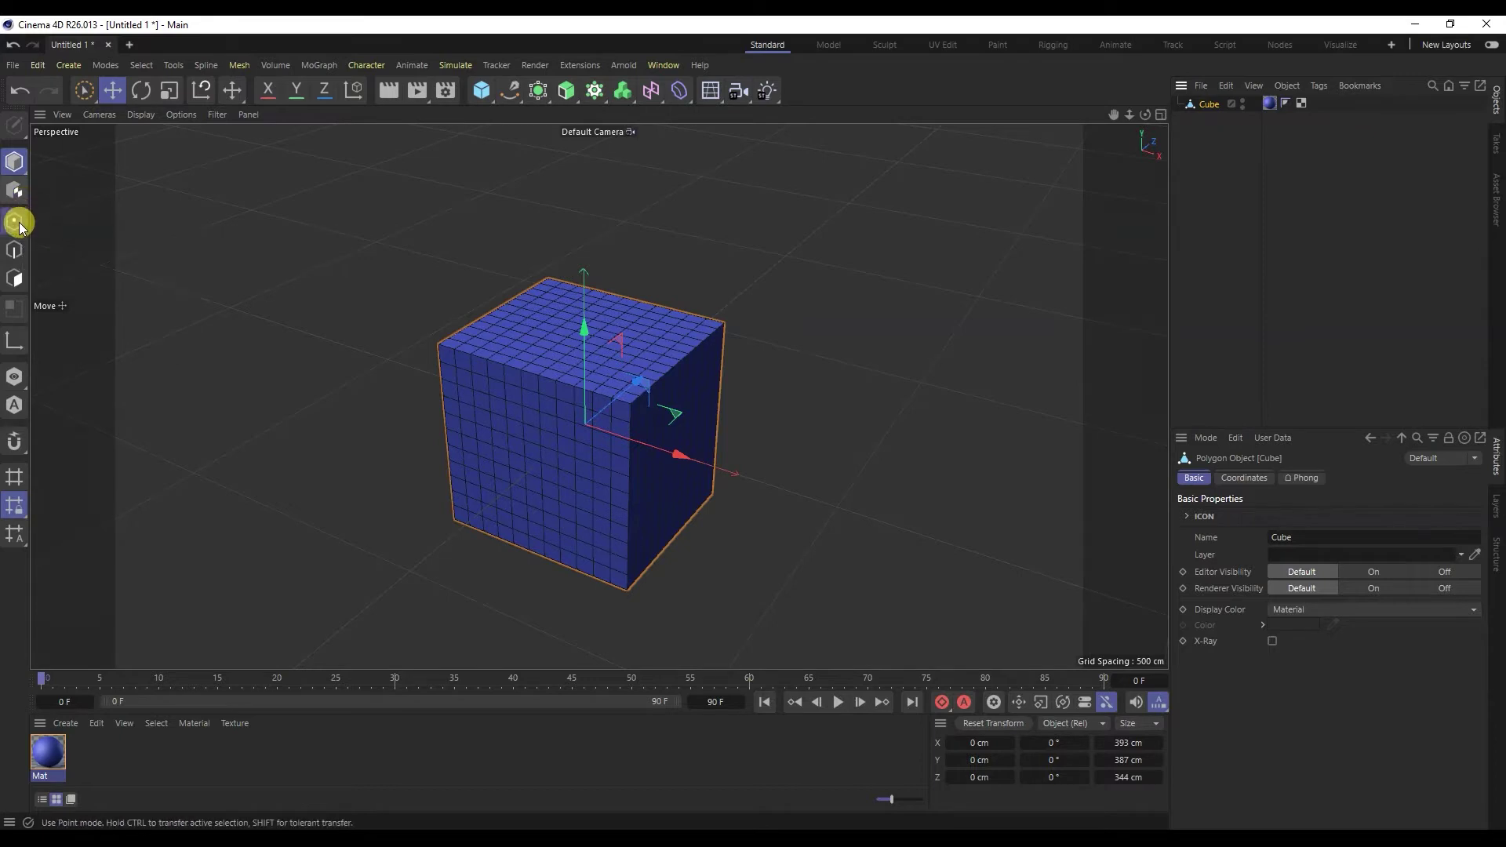
# Step: In Points mode, pull two top points of the cube upward into spikes
pyautogui.click(15, 250)
pyautogui.click(16, 283)
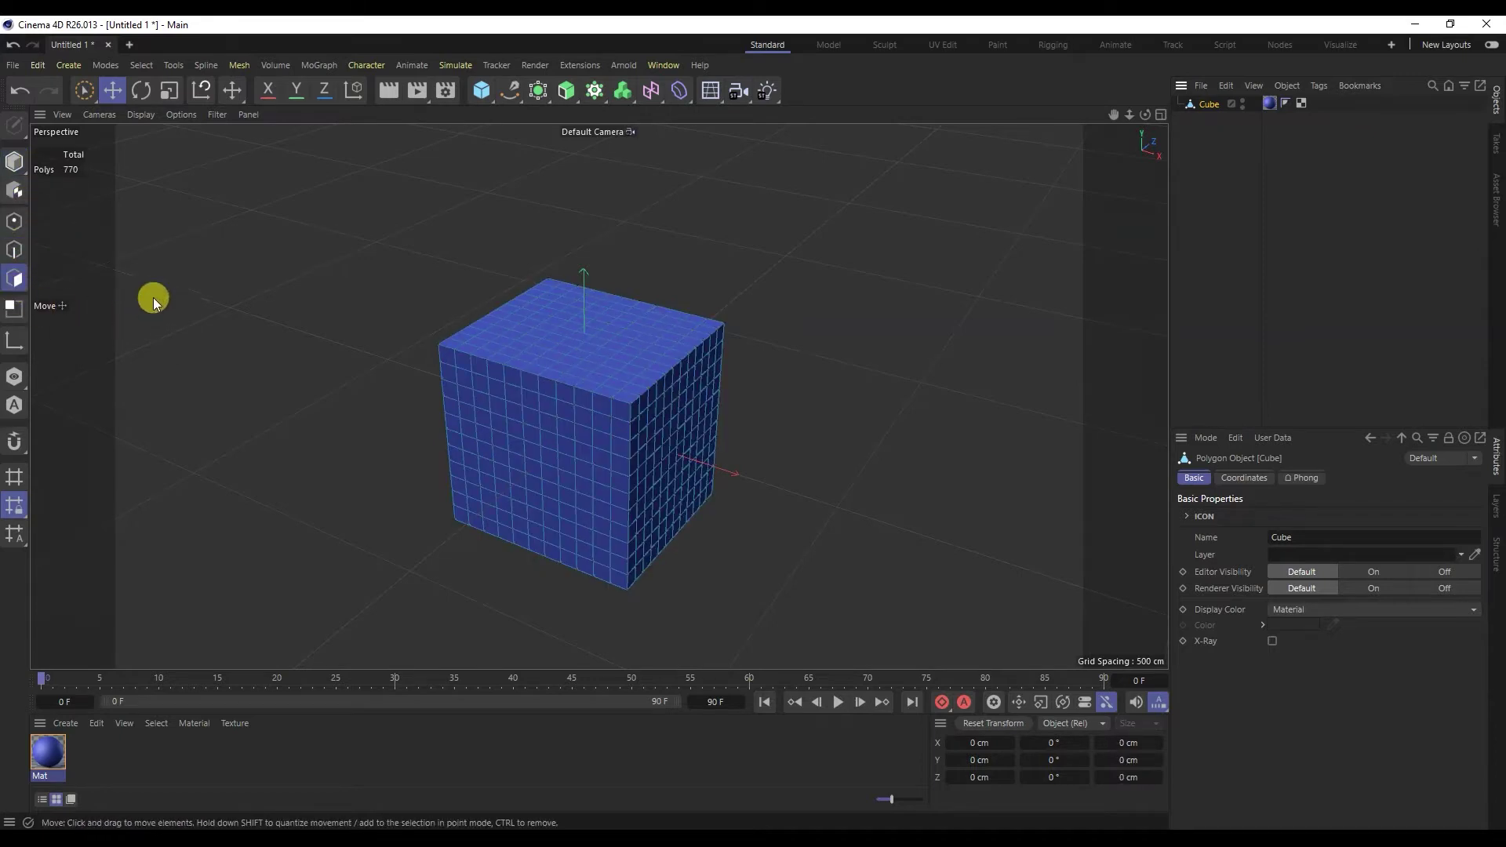
pyautogui.click(15, 218)
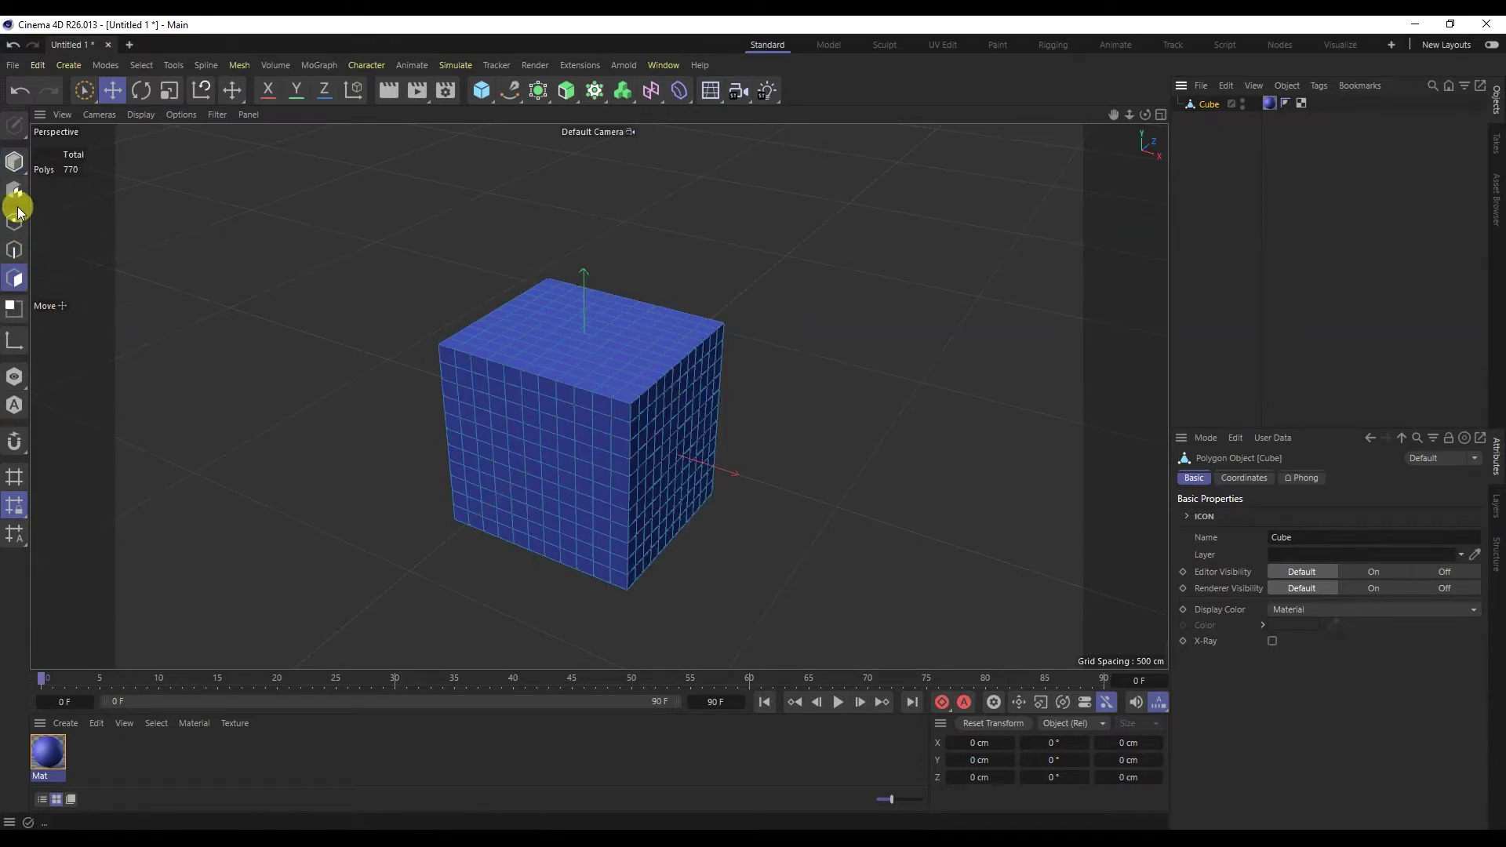
pyautogui.click(502, 350)
pyautogui.moveTo(502, 350); pyautogui.dragTo(499, 242)
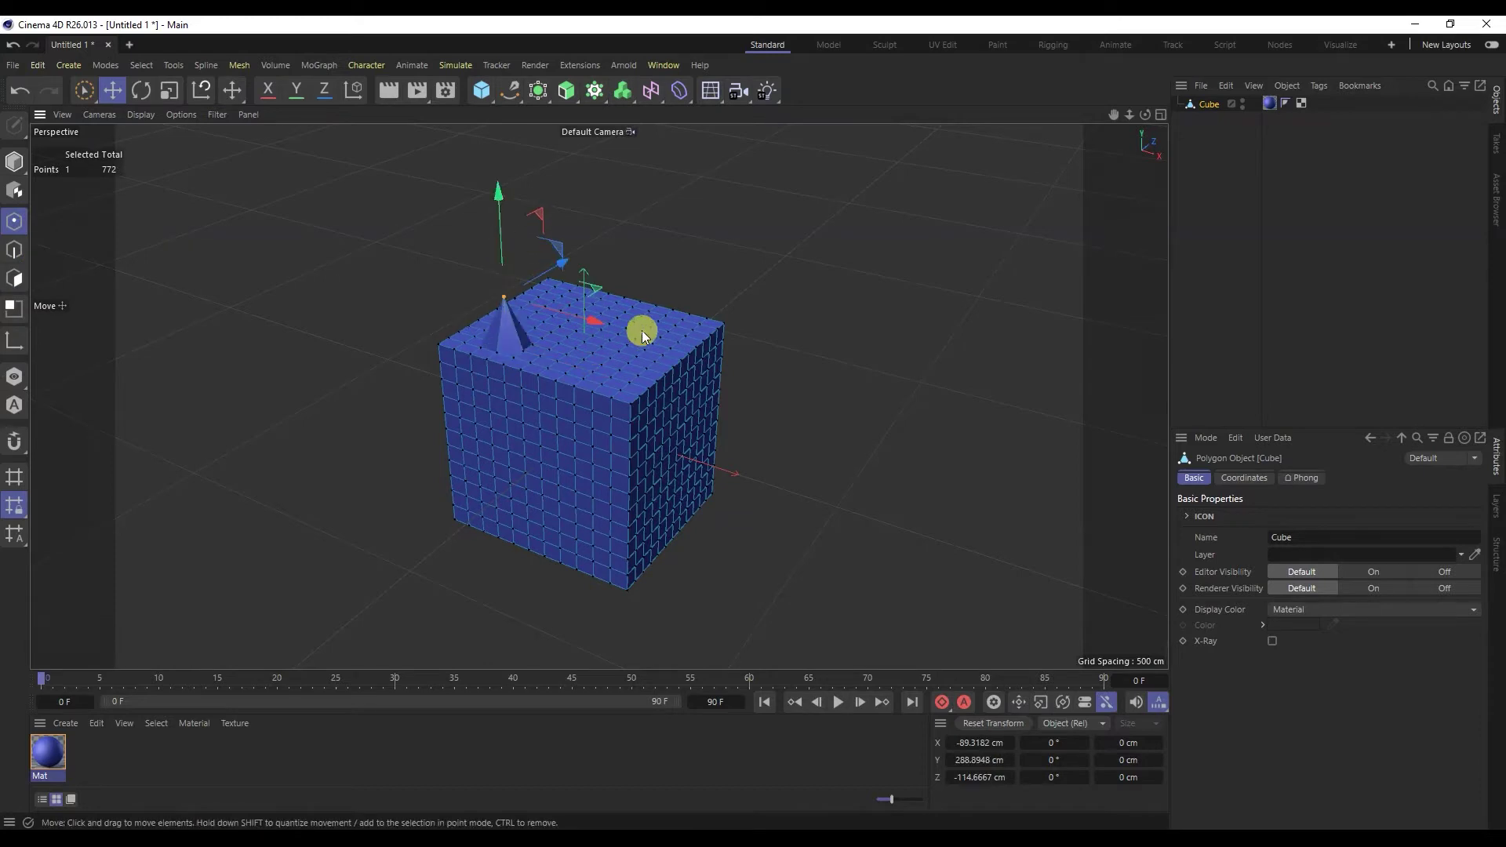
pyautogui.moveTo(642, 331); pyautogui.dragTo(642, 232)
# Step: In Polygons mode, pull a top face up into a third spike, then clear the selection
pyautogui.click(22, 278)
pyautogui.moveTo(541, 377); pyautogui.dragTo(572, 252)
pyautogui.click(749, 290)
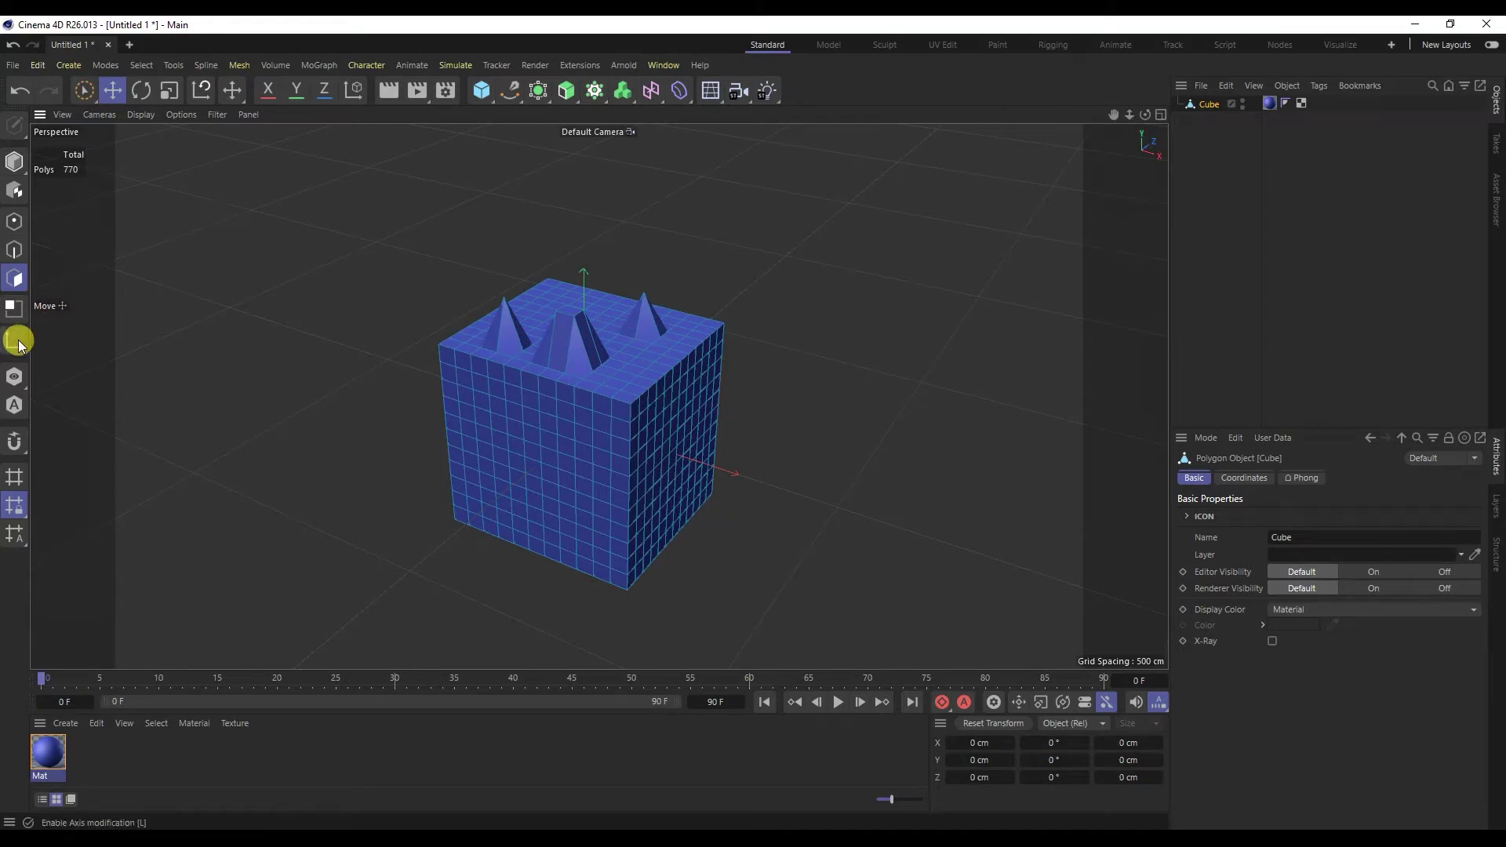
# Step: Move the cube's axis out along X, then try moving the cube up and undo it
pyautogui.click(14, 161)
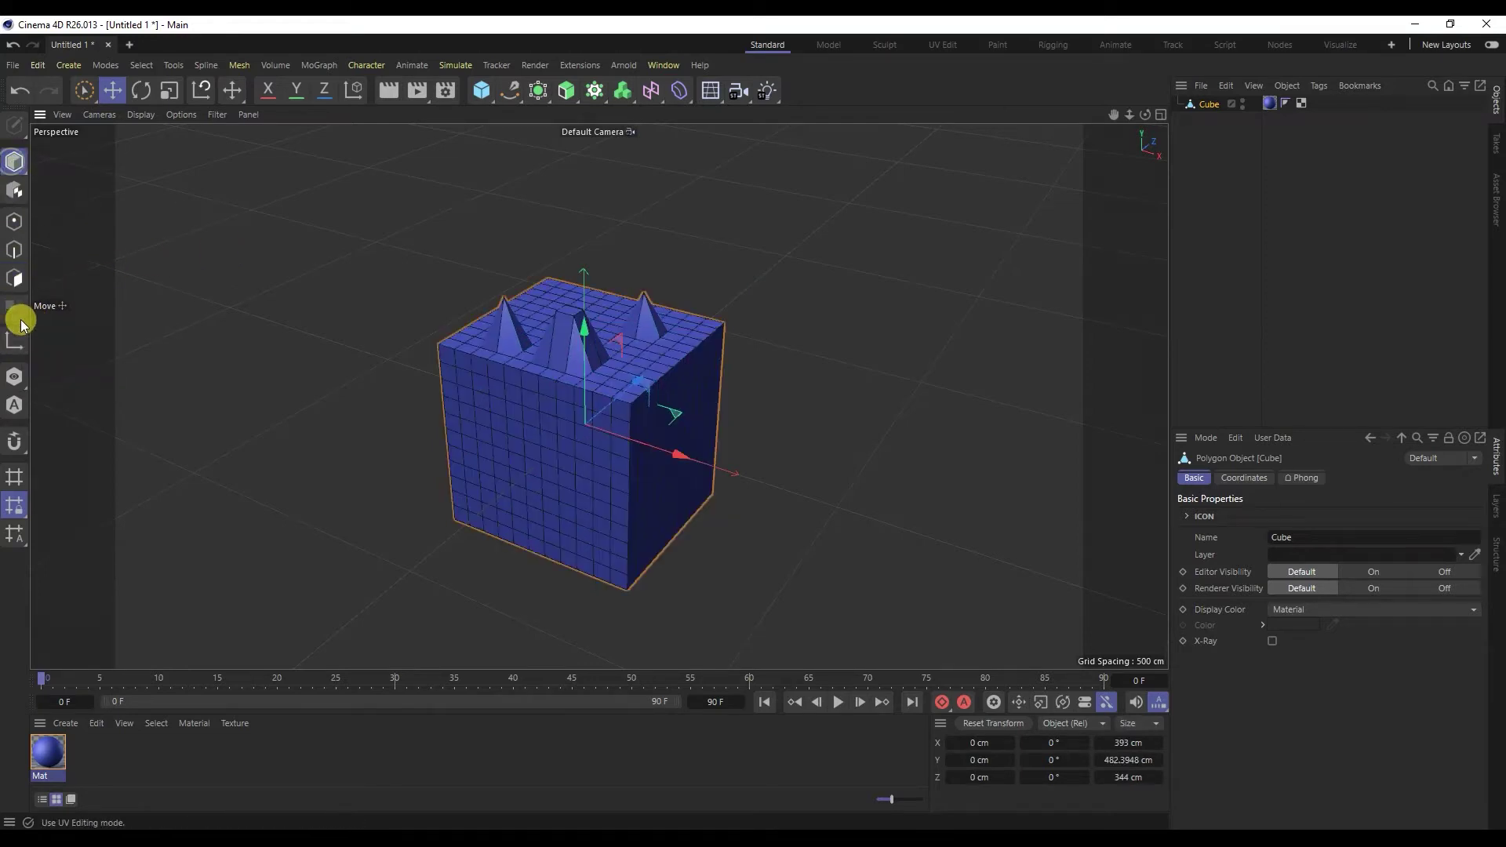
pyautogui.click(14, 342)
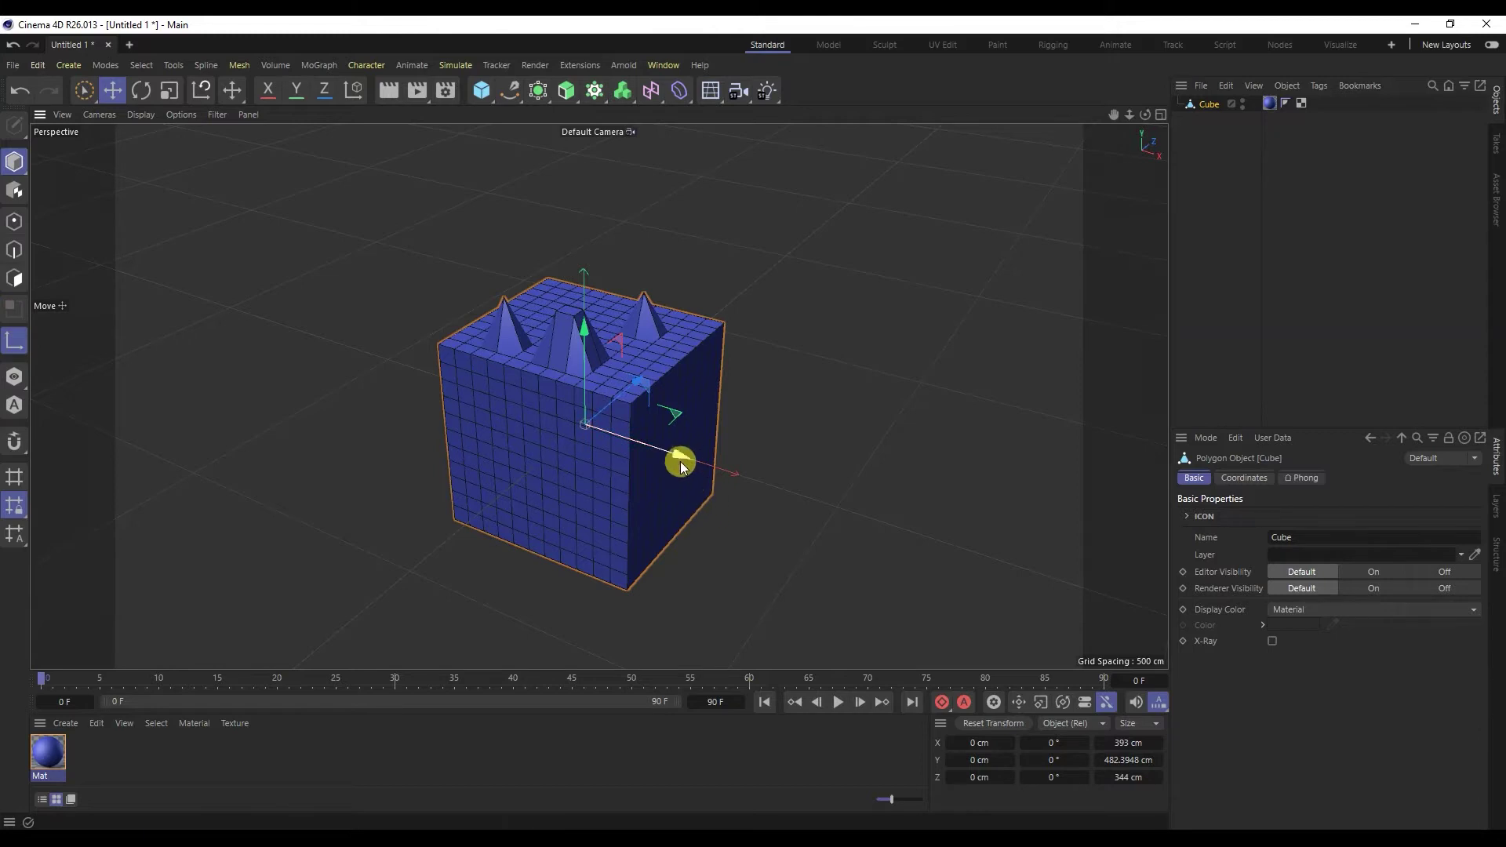
pyautogui.moveTo(680, 460); pyautogui.dragTo(850, 496)
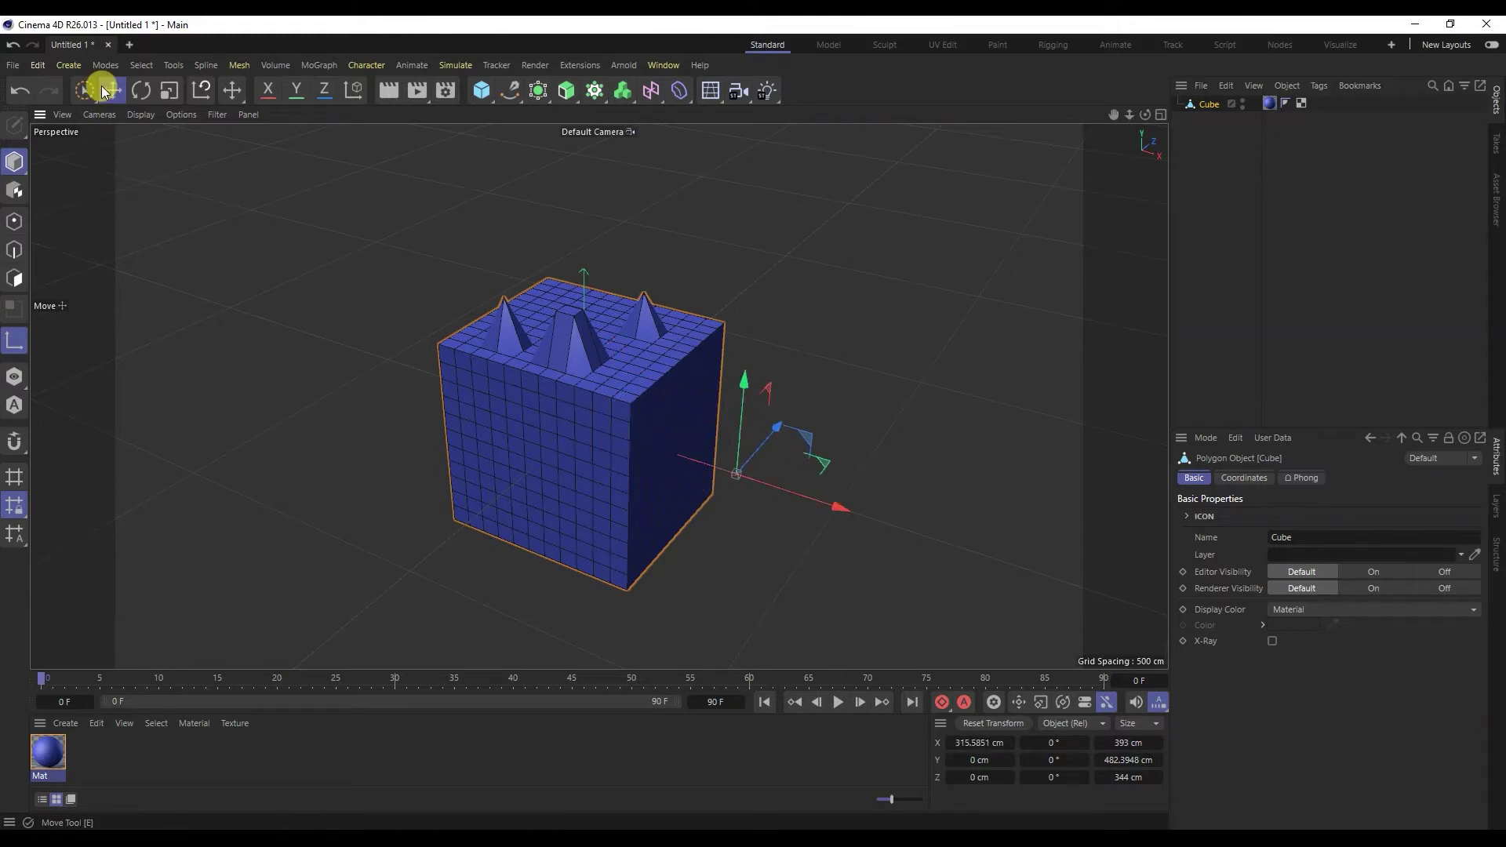
pyautogui.click(14, 342)
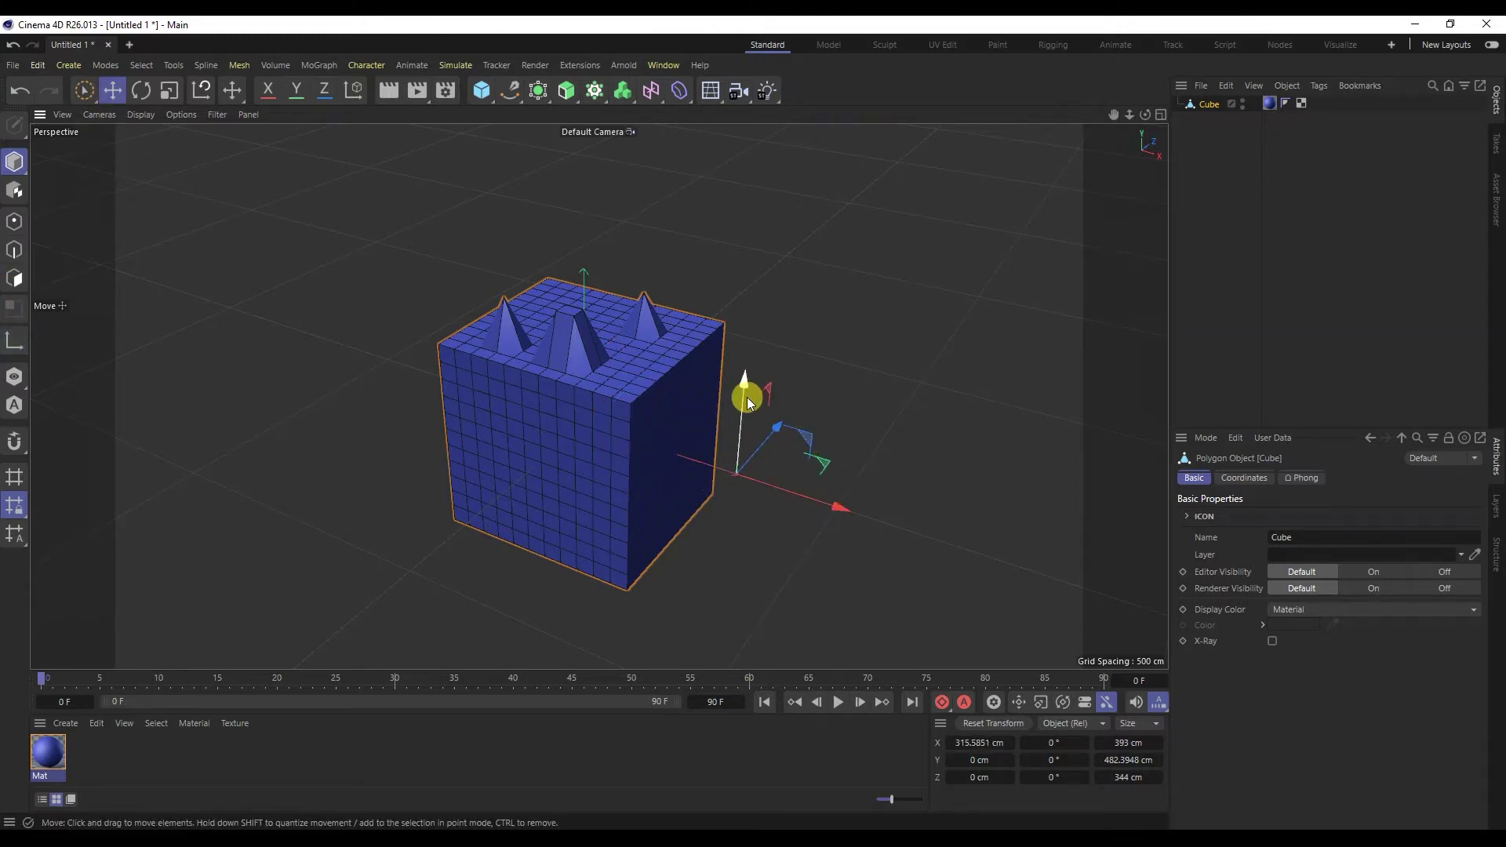
pyautogui.moveTo(748, 402); pyautogui.dragTo(750, 274)
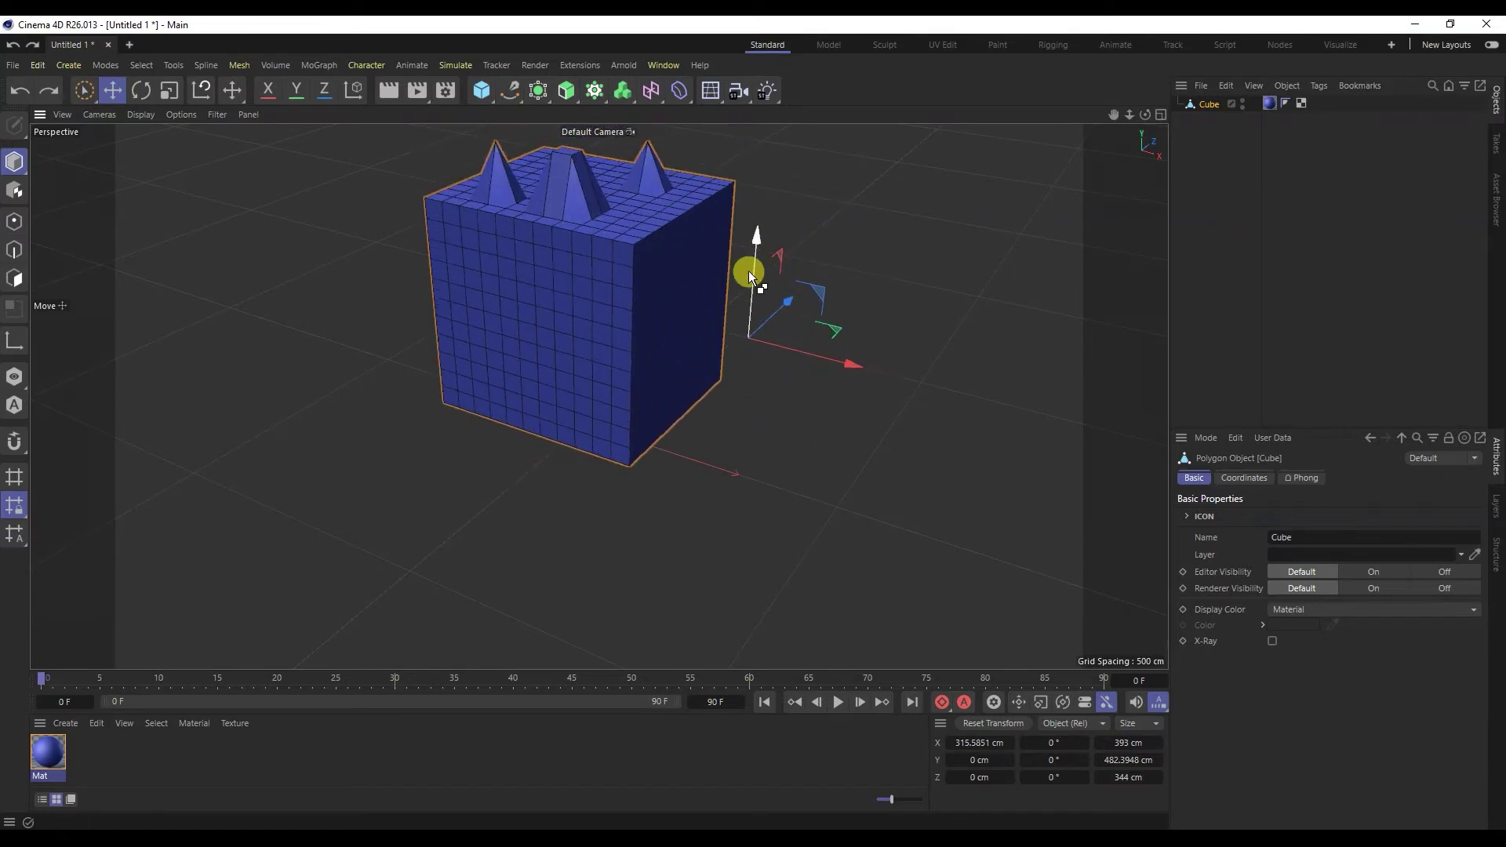
pyautogui.hotkey('ctrl', 'z')
# Step: Switch snapping to Grid Line Snap and drag the cube along X to 0 cm
pyautogui.click(14, 441)
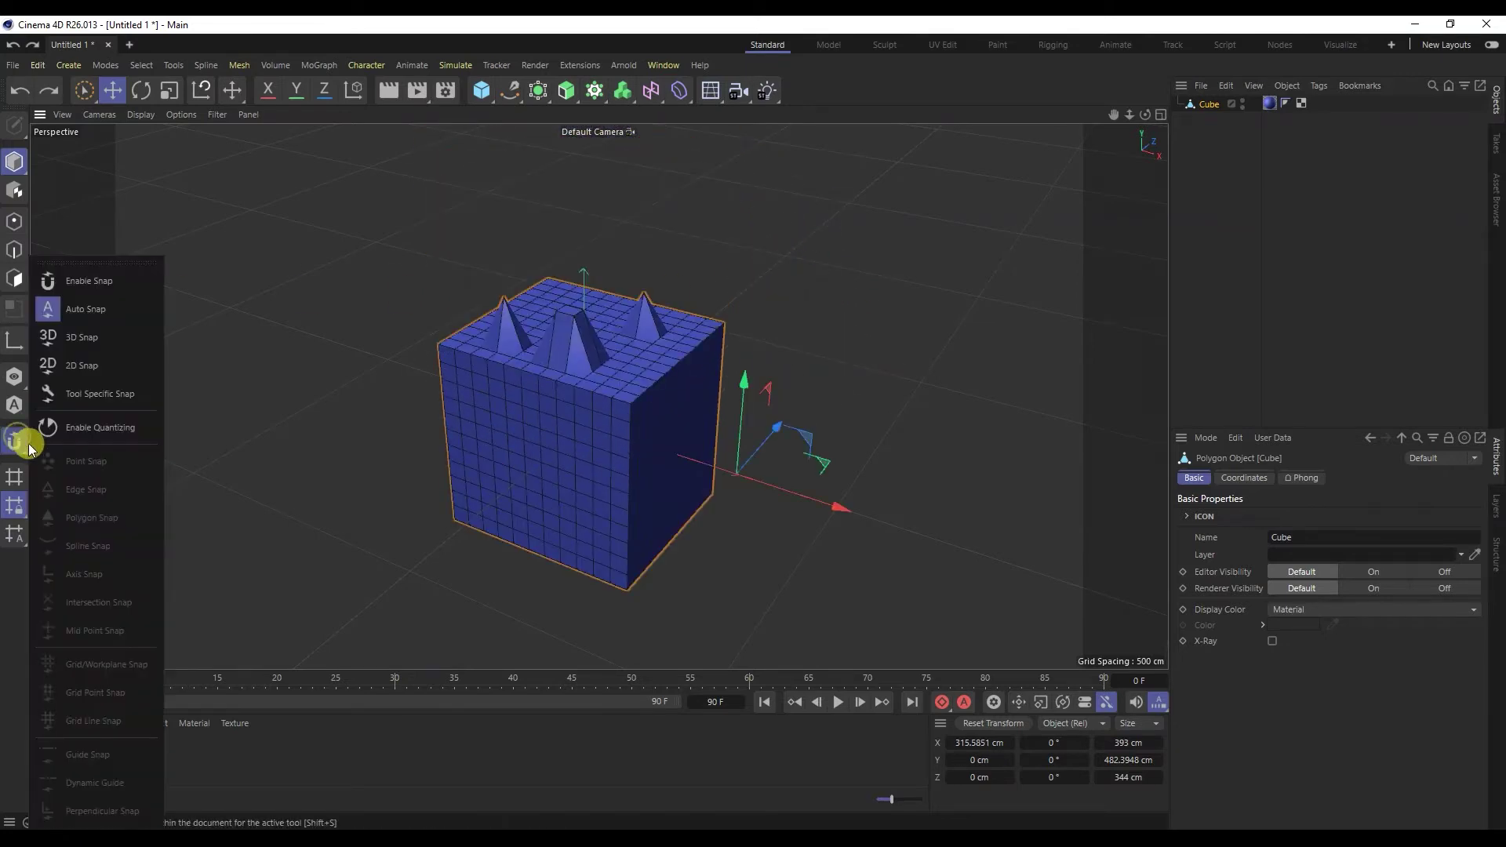
pyautogui.click(118, 286)
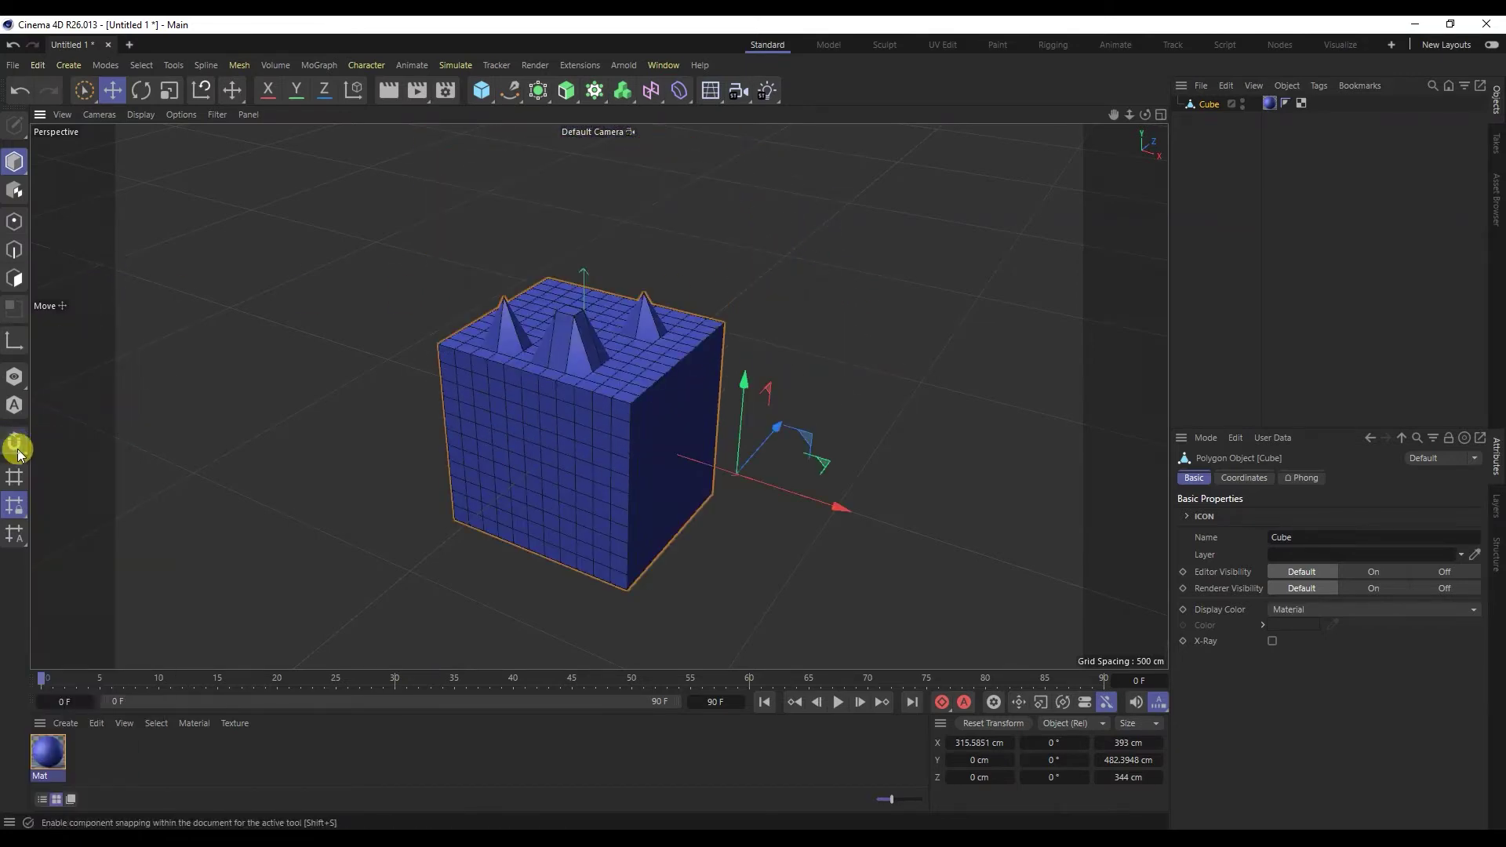
pyautogui.click(17, 454)
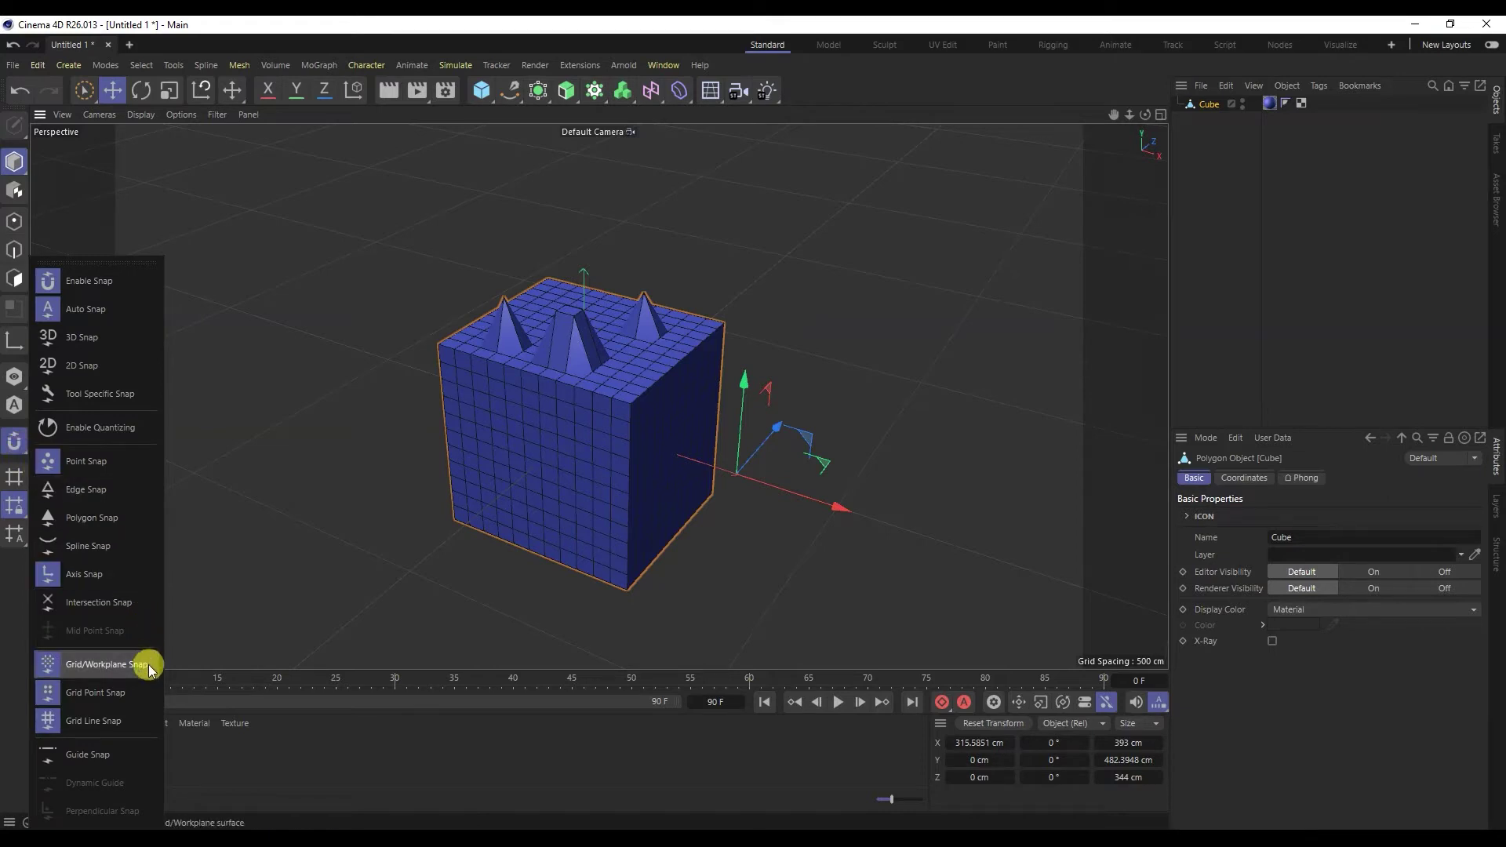
pyautogui.click(151, 718)
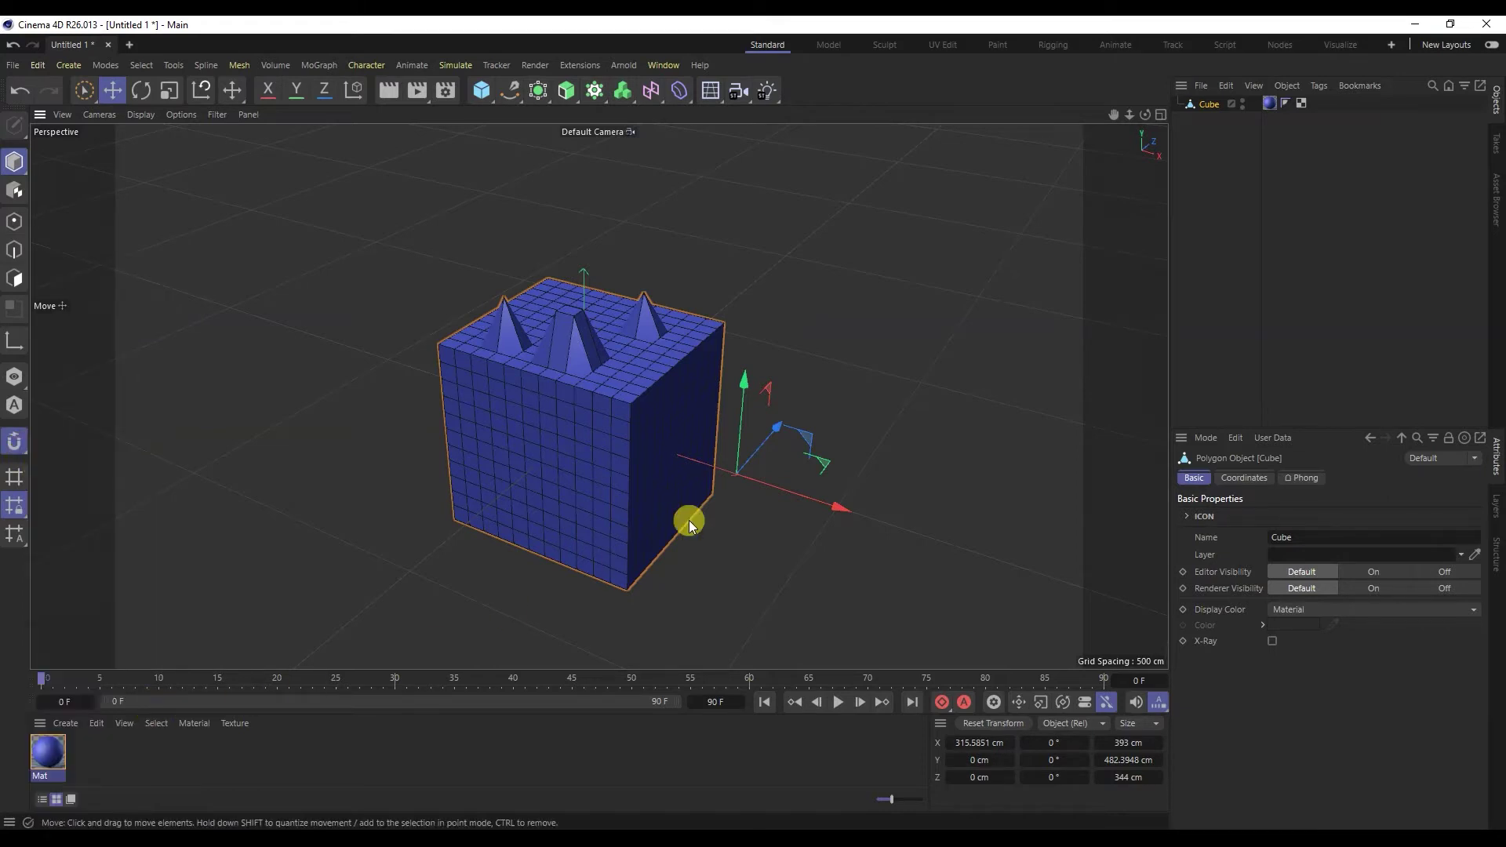
pyautogui.moveTo(812, 496); pyautogui.dragTo(646, 431)
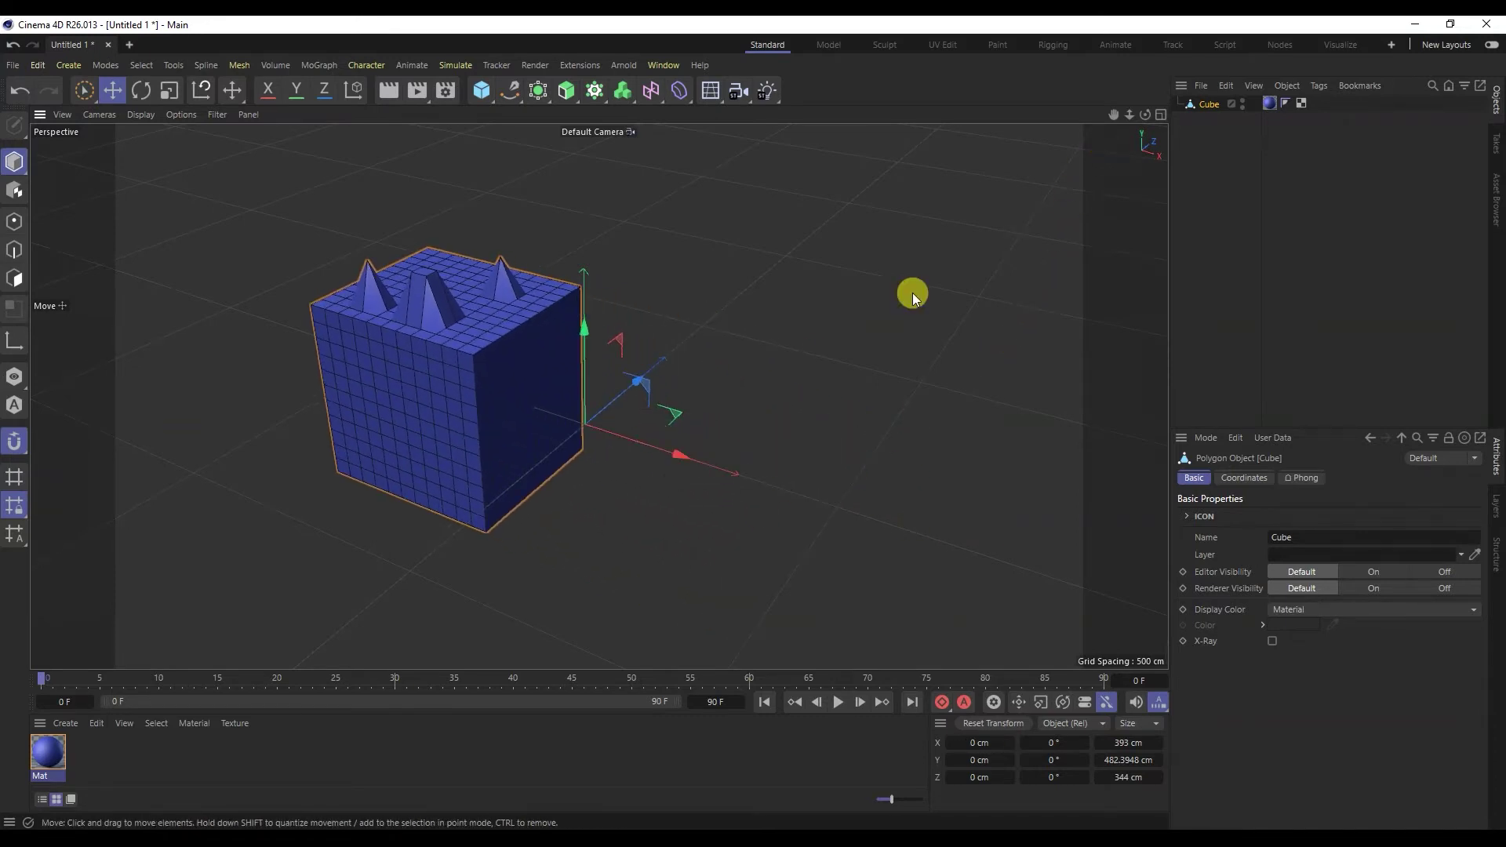
# Step: Undo the last move, orbit around the cube, then apply Frame Default and zoom out
pyautogui.hotkey('ctrl', 'z')
pyautogui.keyDown('alt'); pyautogui.moveTo(610, 534); pyautogui.dragTo(673, 493); pyautogui.keyUp('alt')
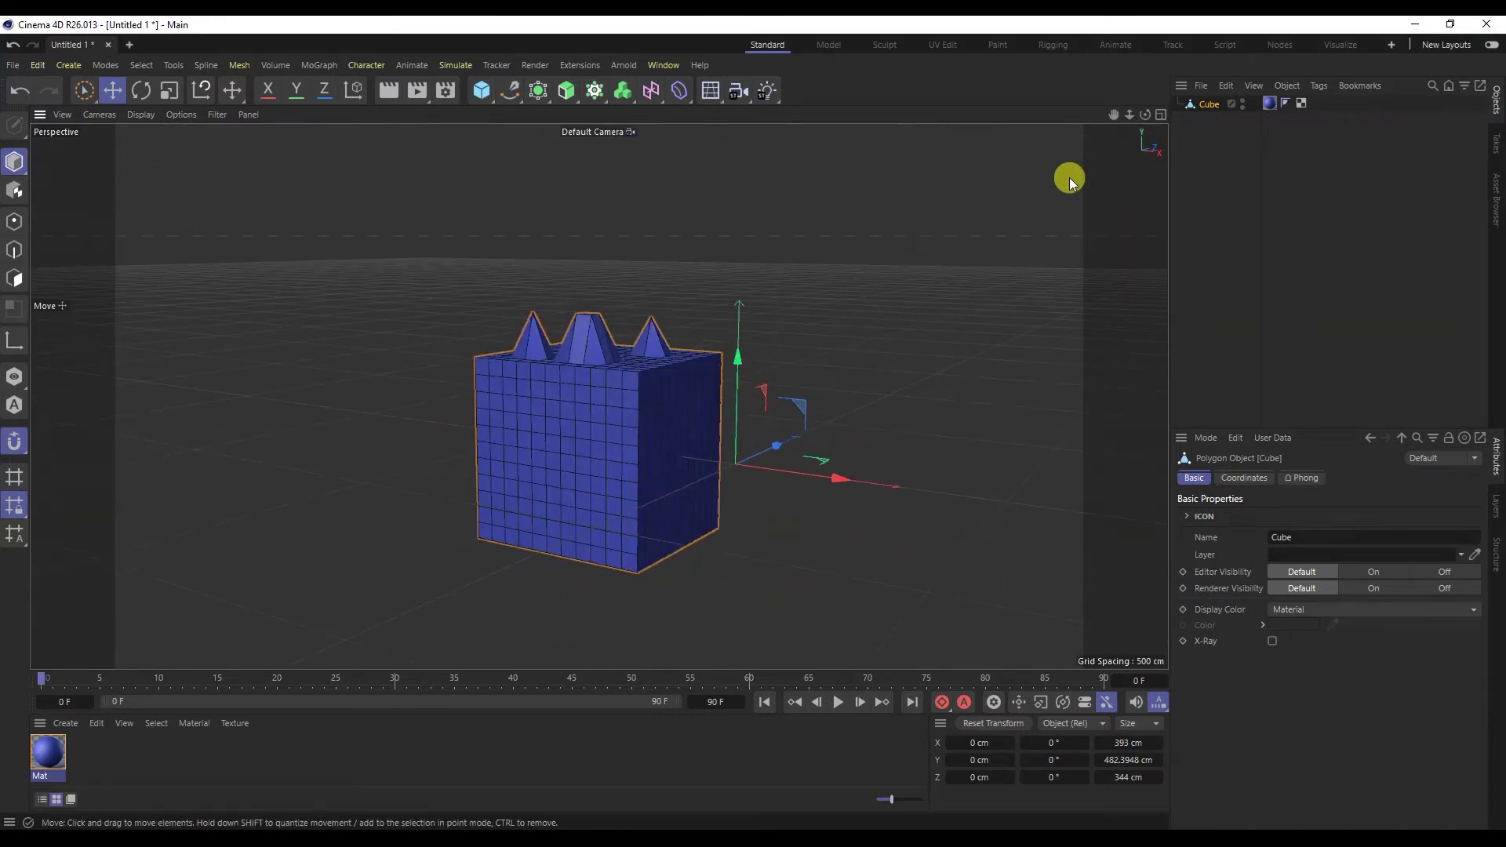
pyautogui.moveTo(1145, 114); pyautogui.dragTo(637, 384)
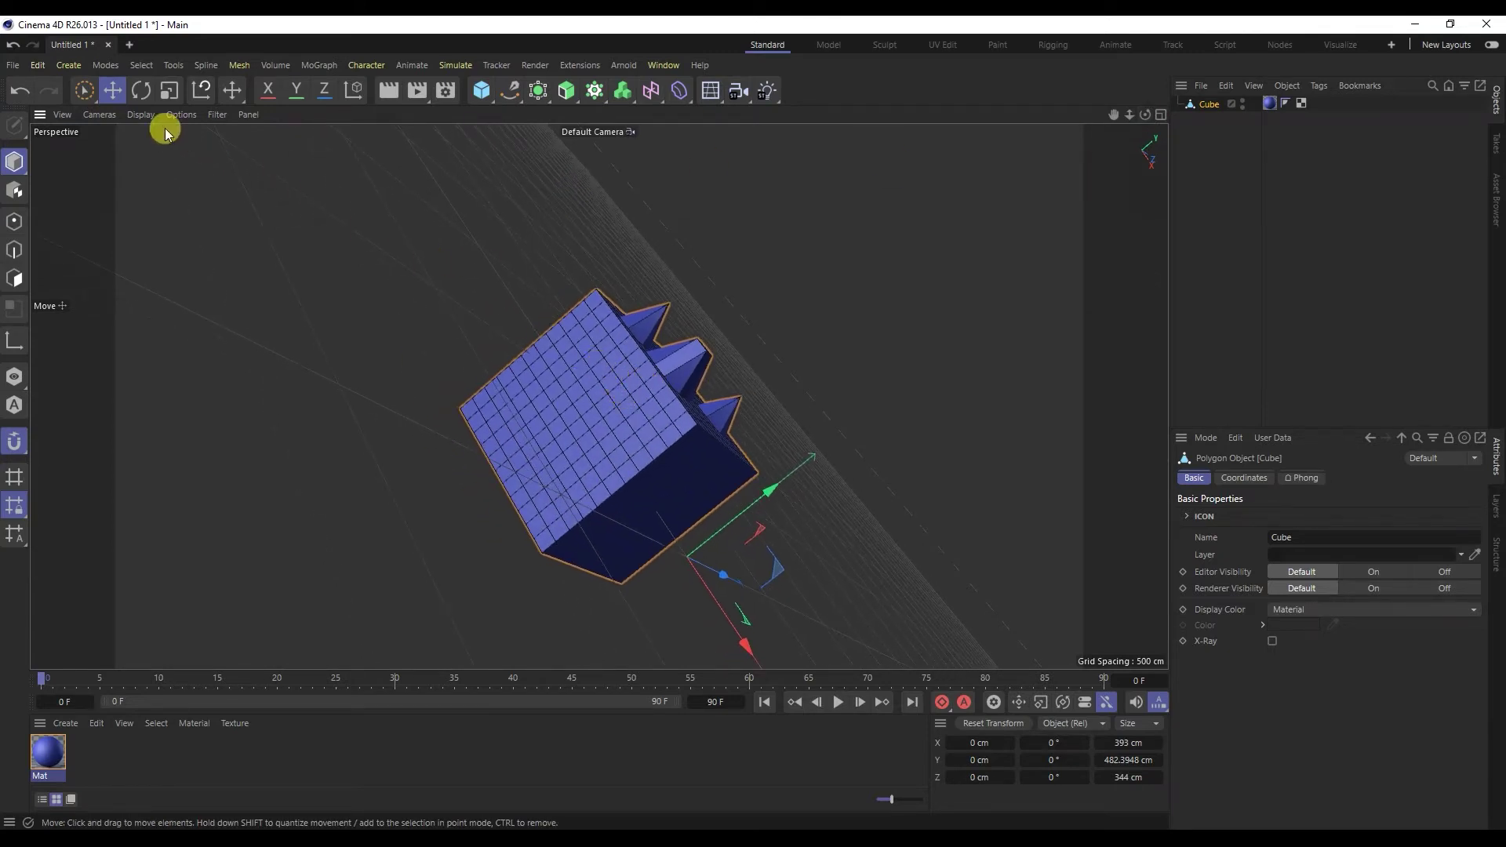
pyautogui.click(63, 114)
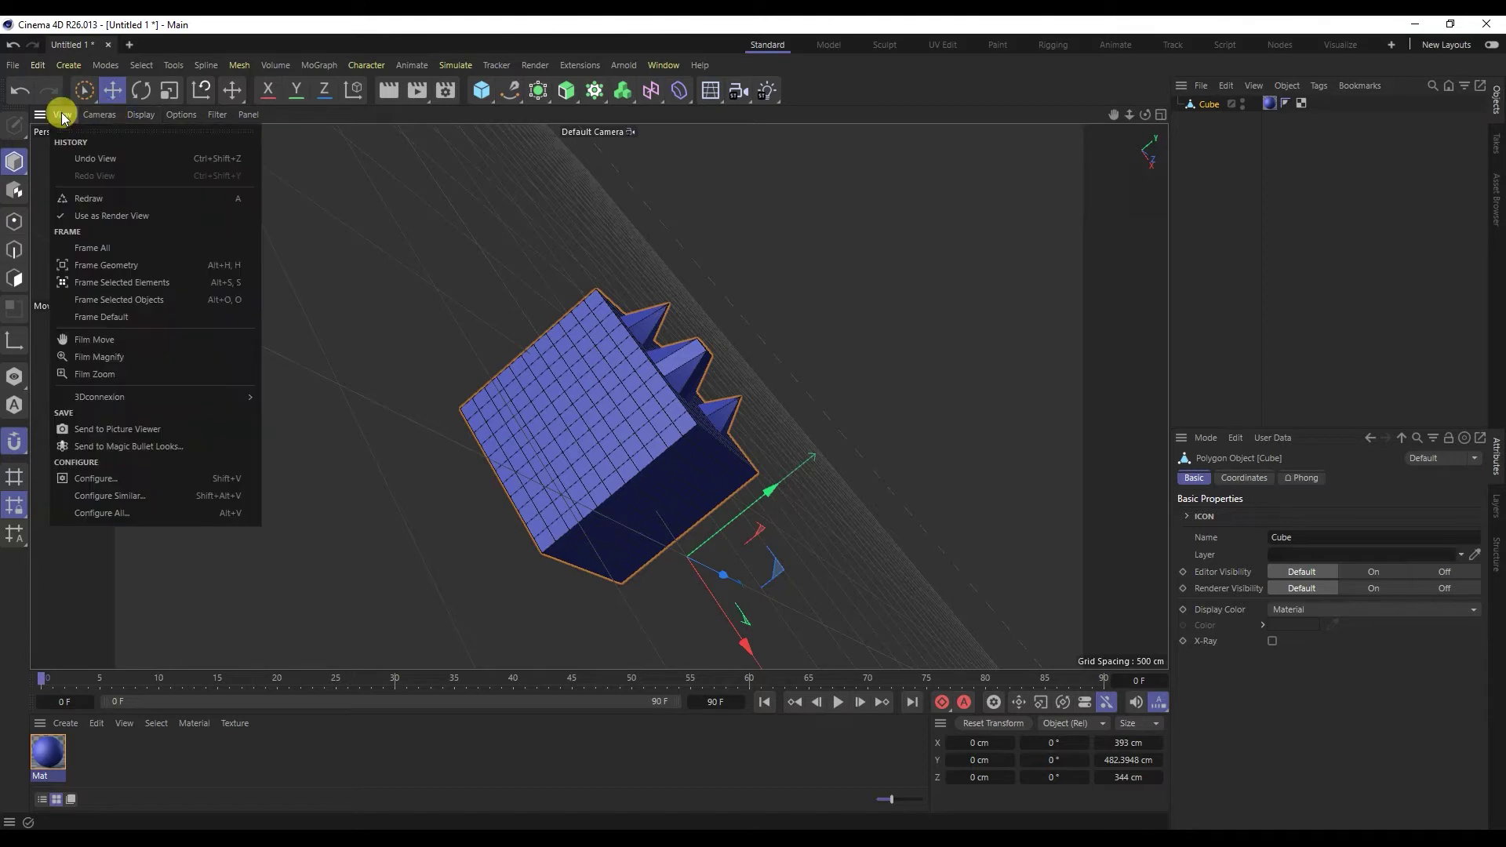
pyautogui.click(149, 317)
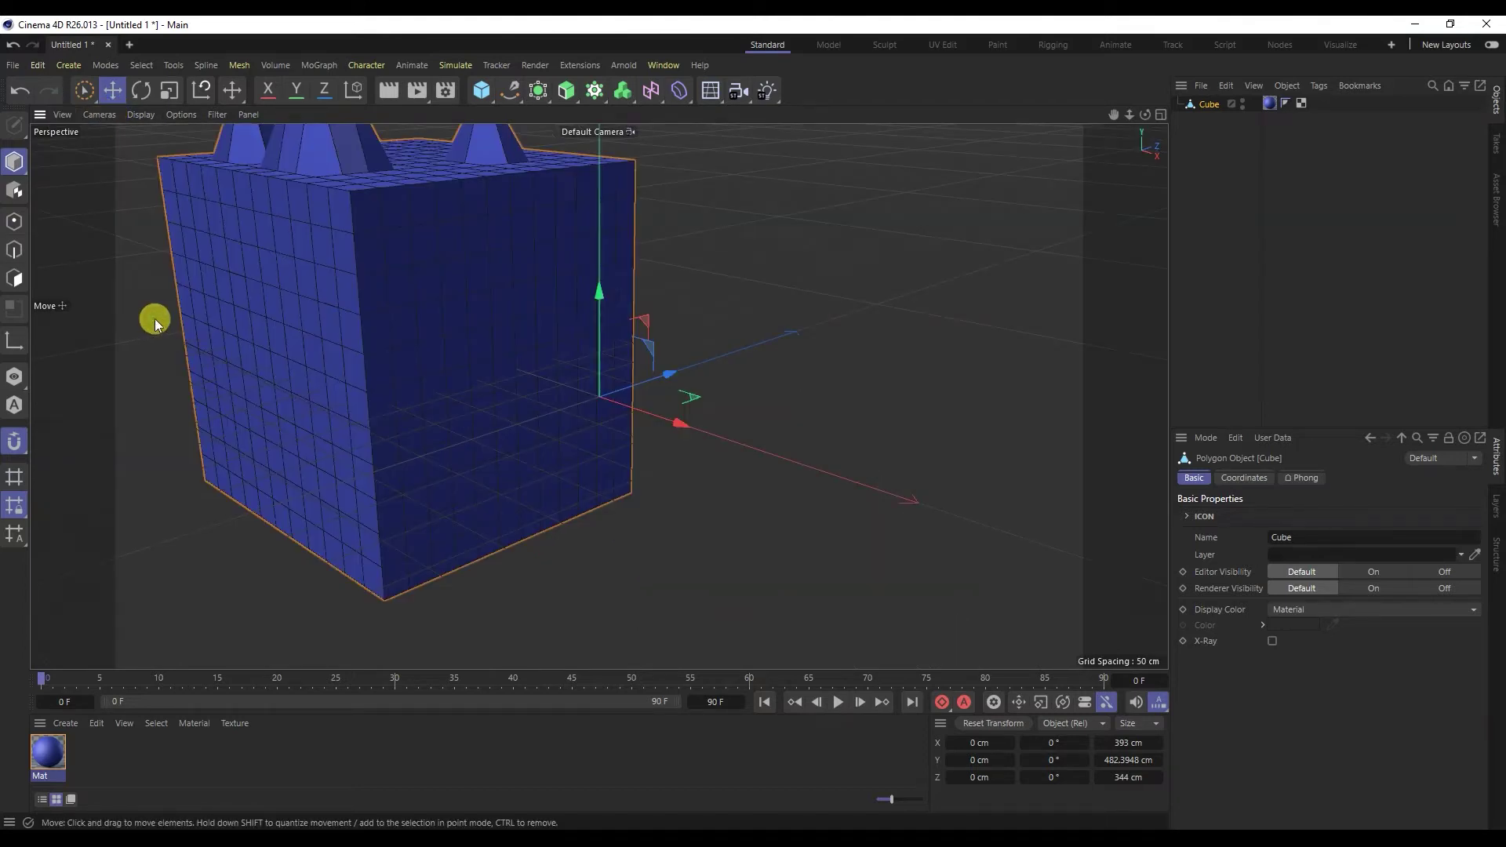
pyautogui.scroll(-5, 413, 342)
pyautogui.keyDown('alt'); pyautogui.moveTo(356, 380); pyautogui.dragTo(486, 457, button='middle'); pyautogui.keyUp('alt')
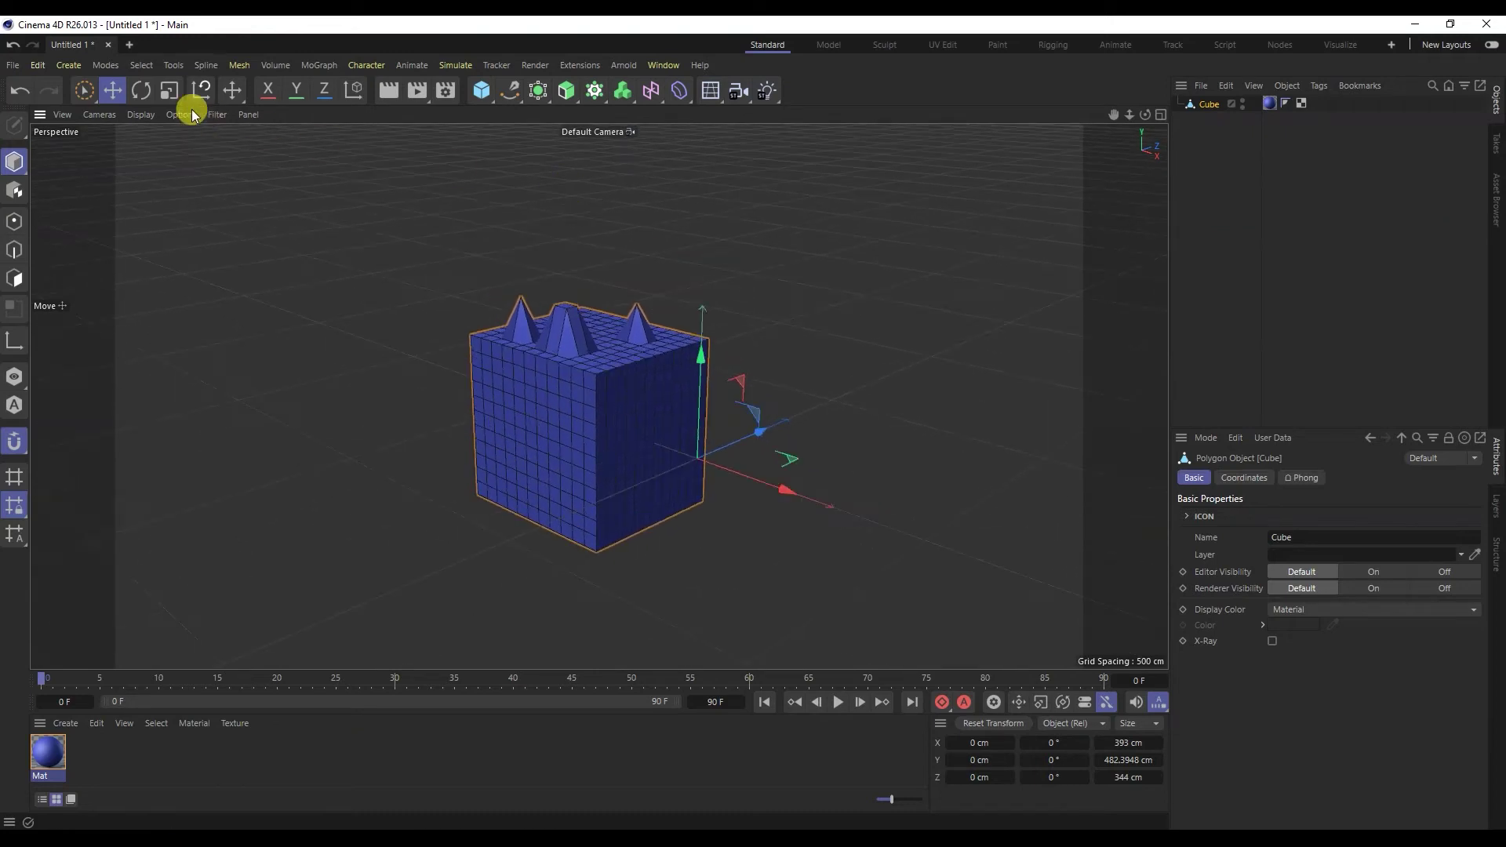
# Step: Try moving the cube across the ground plane, then undo back to origin
pyautogui.click(112, 88)
pyautogui.moveTo(738, 378); pyautogui.dragTo(700, 458)
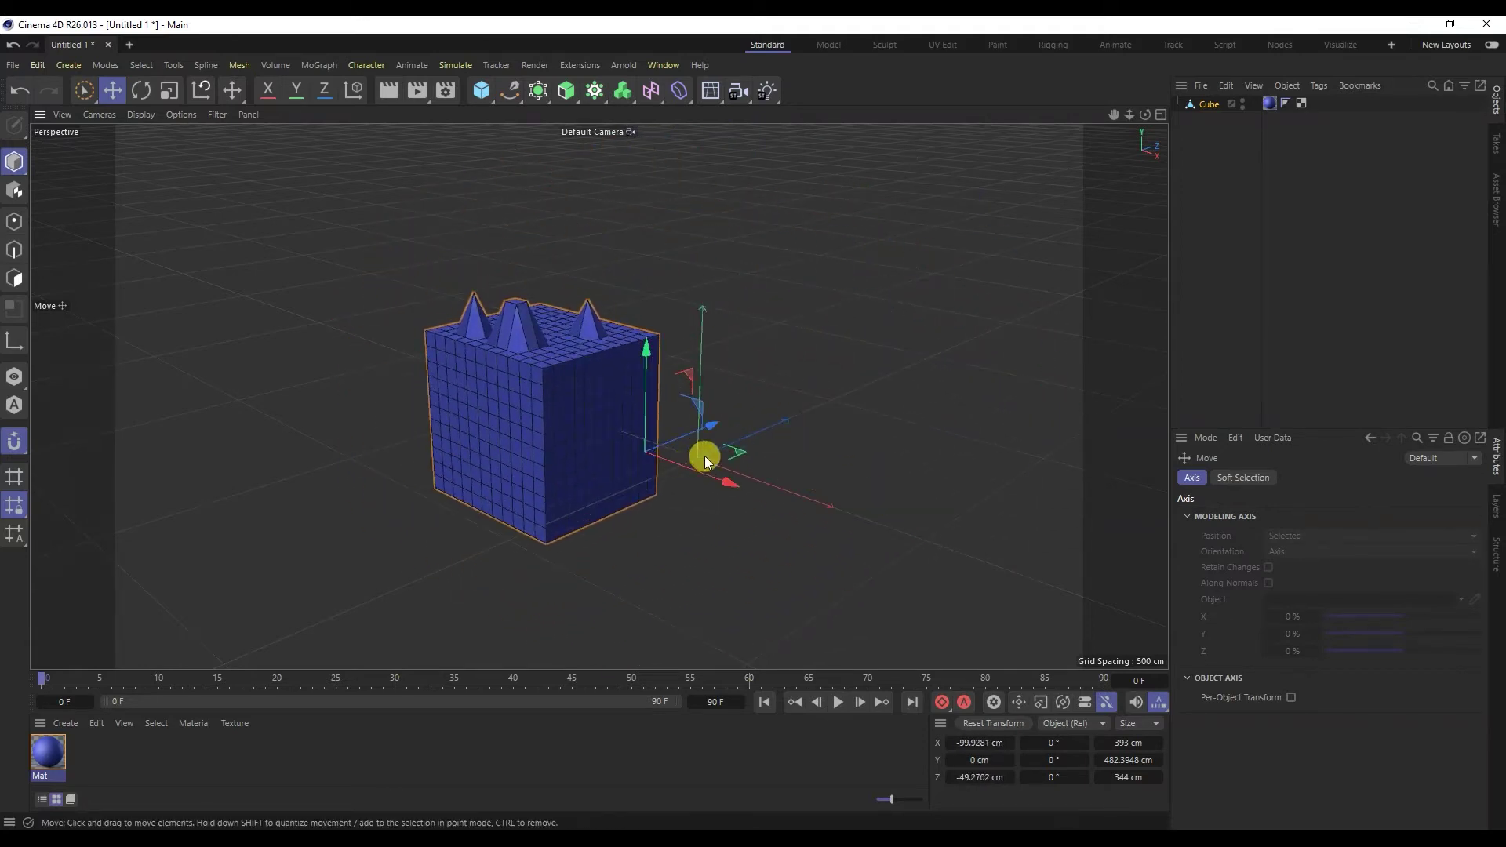
pyautogui.hotkey('ctrl', 'z')
# Step: Scale the cube to 358.809 × 440.43 × 314.07 cm, undo a trial rotation, and render the viewport
pyautogui.click(167, 93)
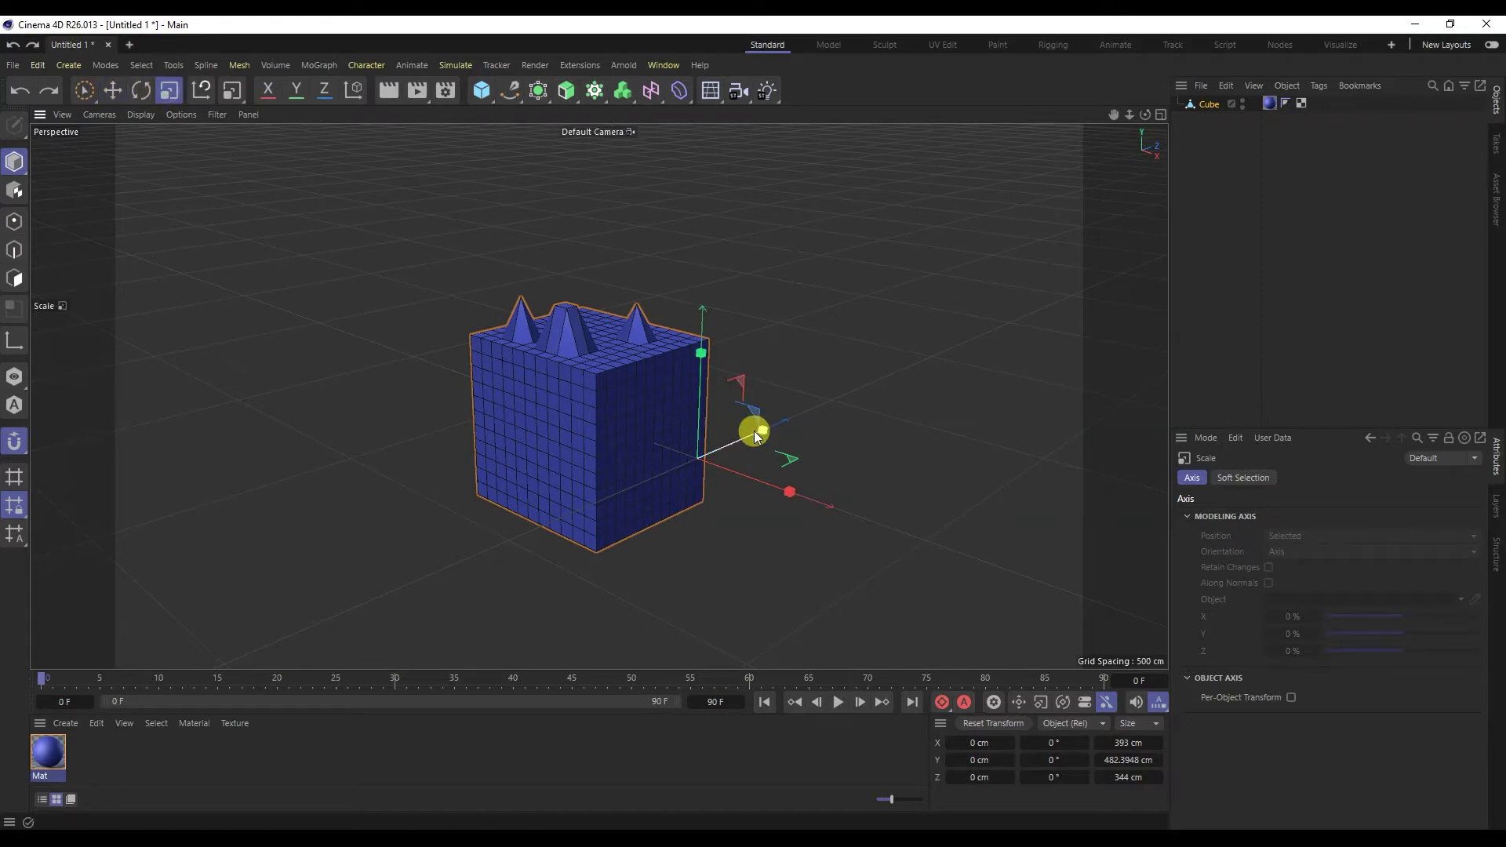
pyautogui.moveTo(739, 388)
pyautogui.mouseDown()
pyautogui.moveTo(1054, 200)
pyautogui.moveTo(746, 340)
pyautogui.moveTo(1086, 259)
pyautogui.moveTo(760, 410)
pyautogui.mouseUp()
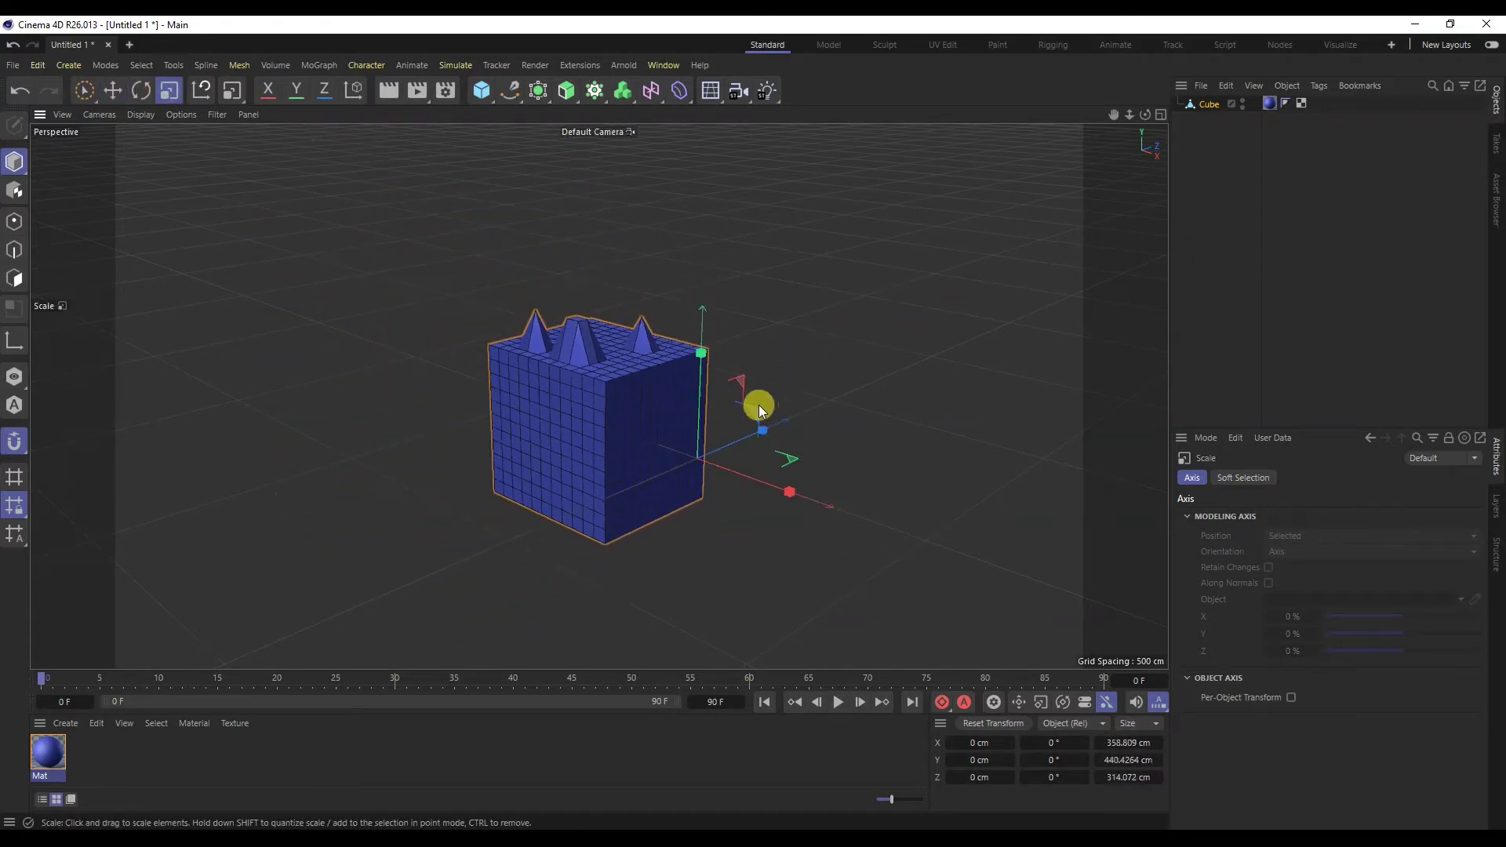
pyautogui.click(142, 91)
pyautogui.moveTo(683, 460); pyautogui.dragTo(662, 361)
pyautogui.hotkey('ctrl', 'z')
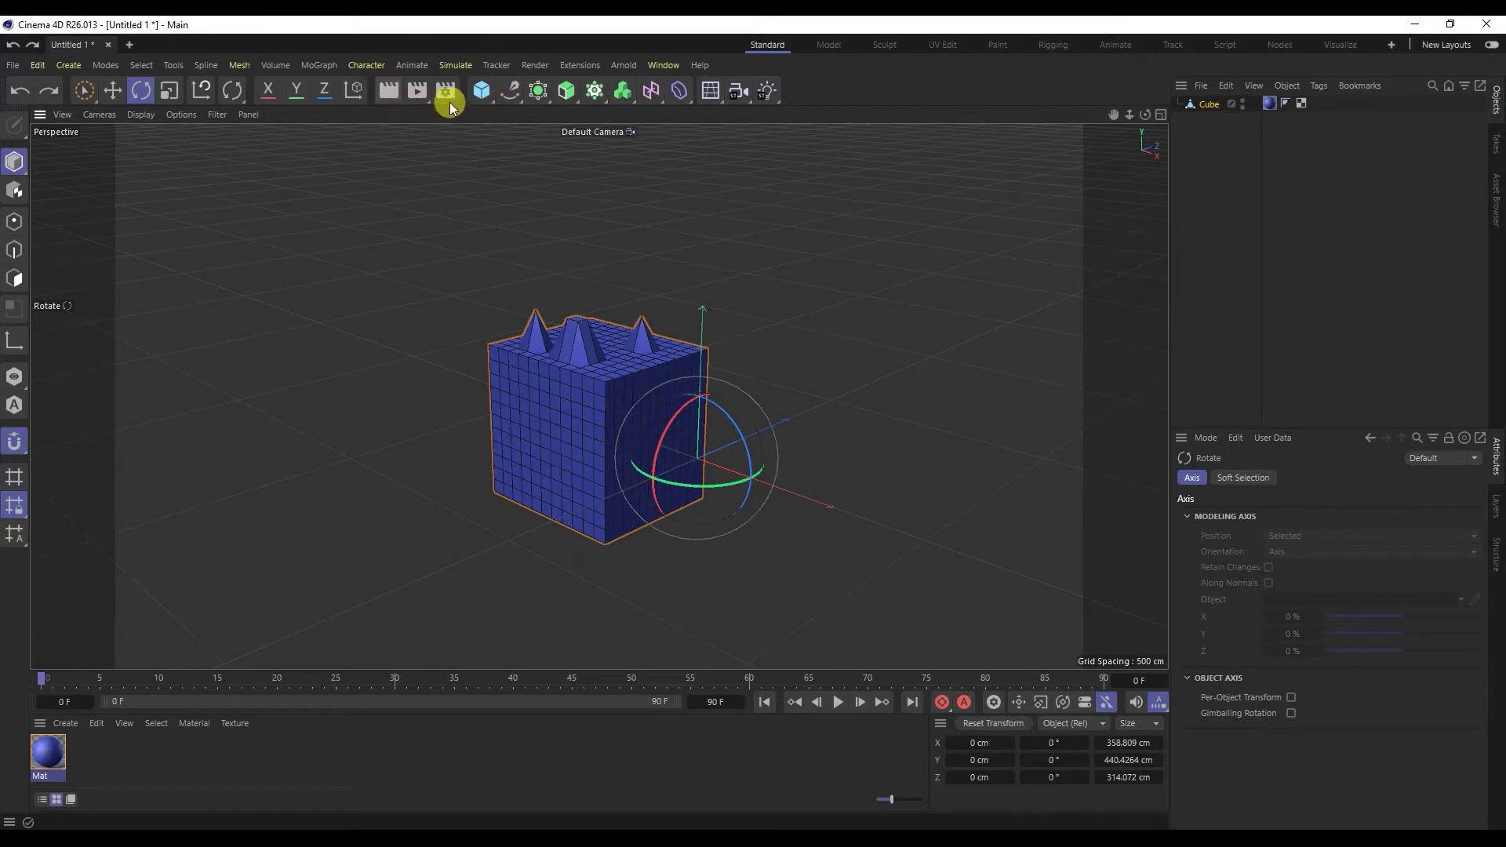
pyautogui.click(393, 91)
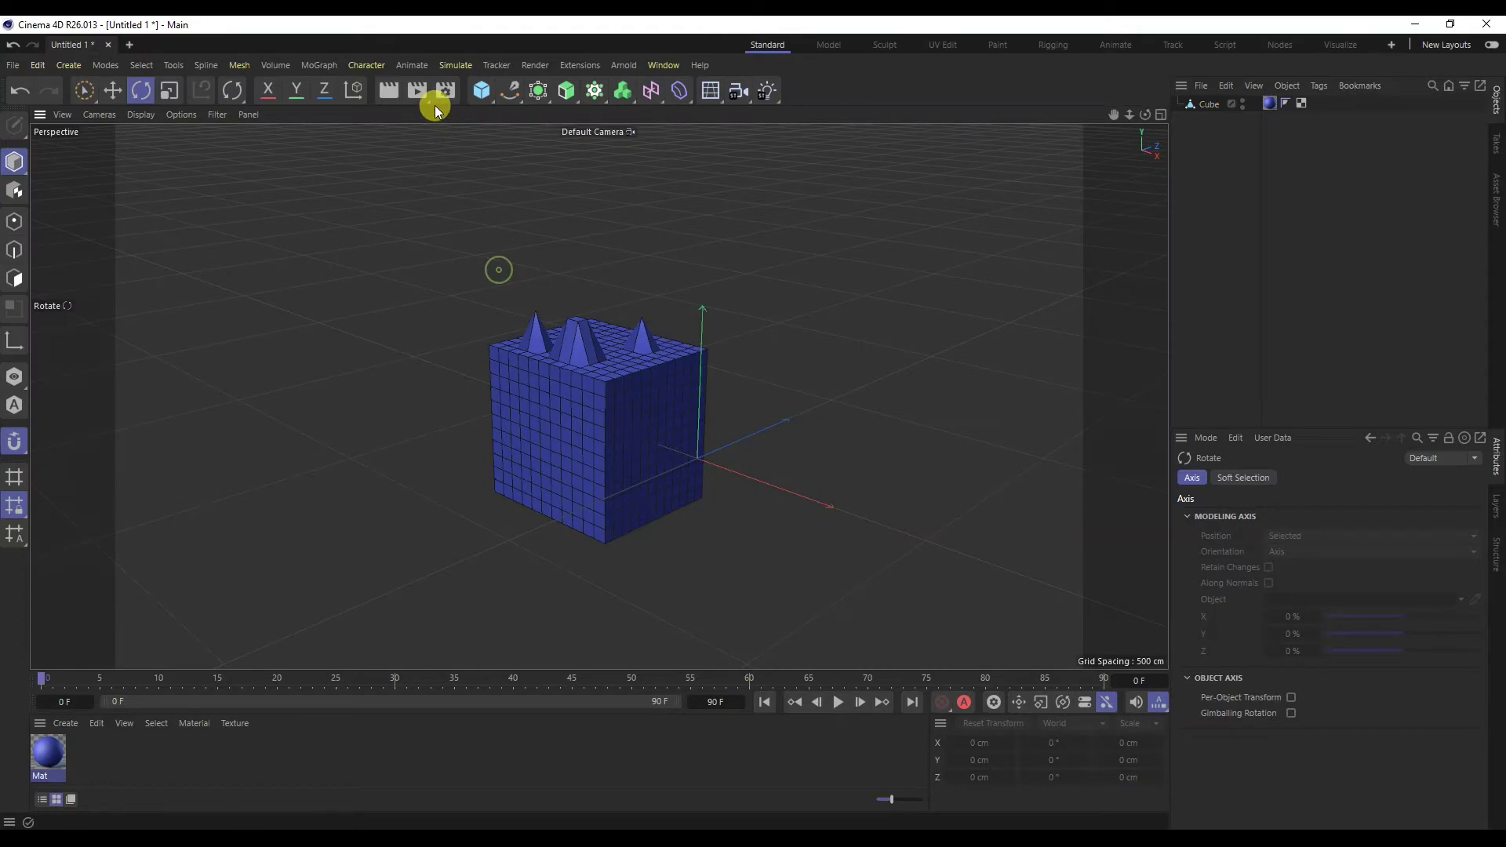
# Step: Render the cube to the Picture Viewer, then open Render Settings and view Multi-Pass and Save
pyautogui.click(417, 91)
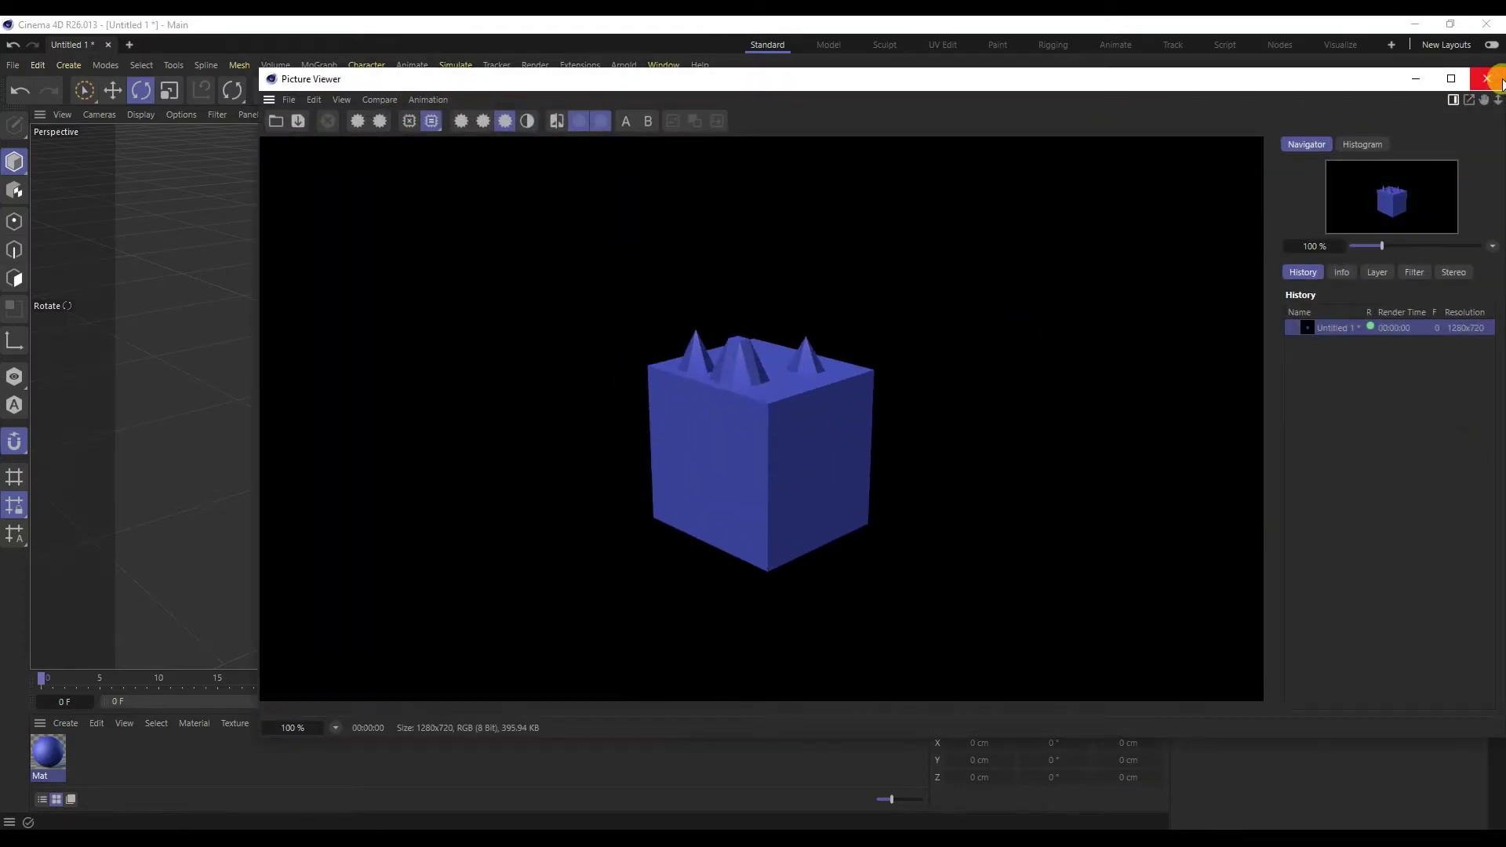
pyautogui.click(1486, 78)
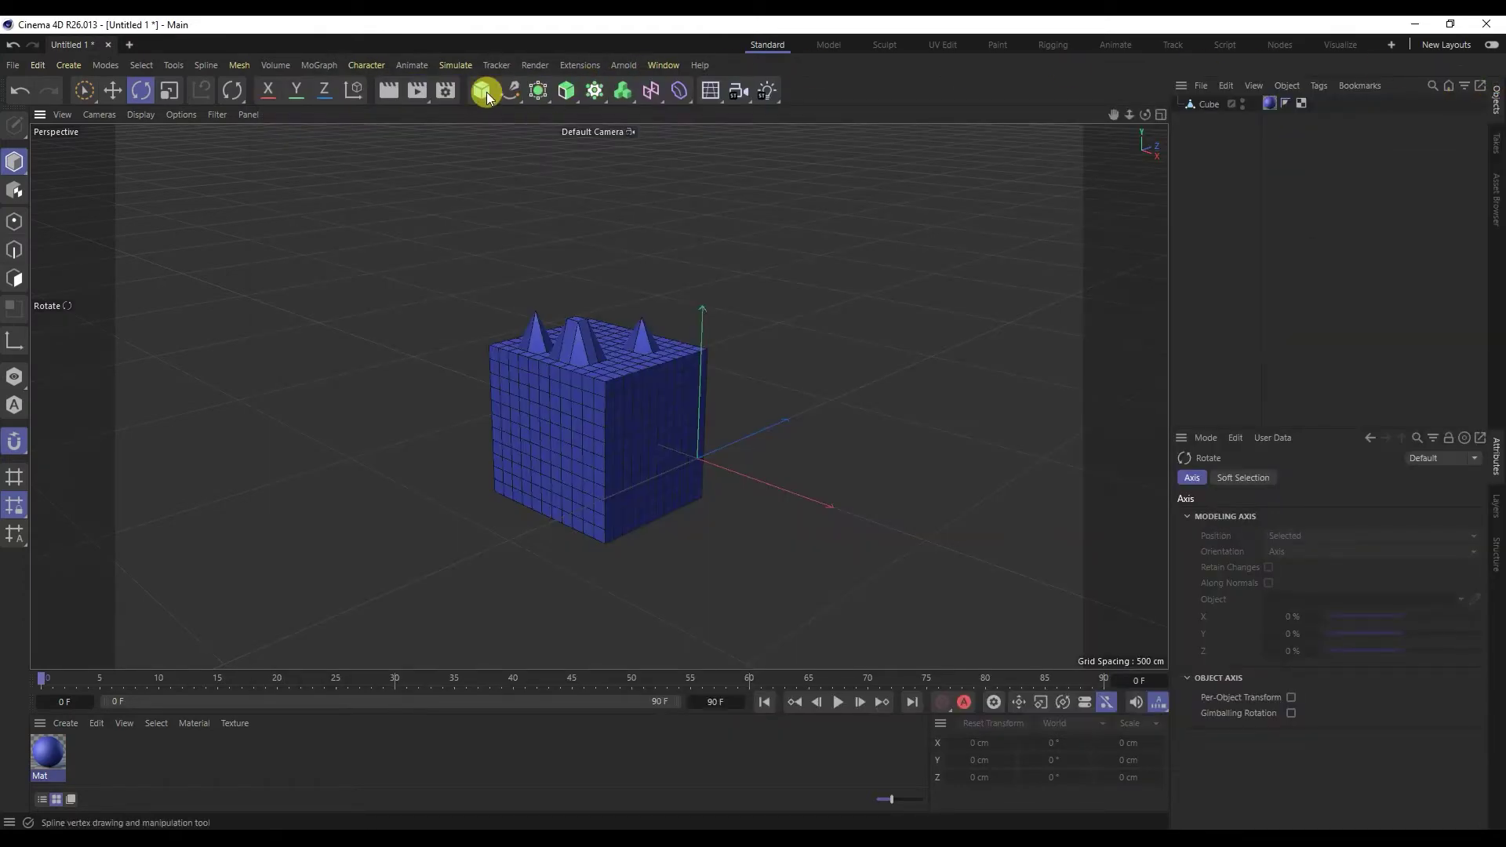
pyautogui.click(446, 92)
pyautogui.moveTo(530, 72); pyautogui.dragTo(490, 120)
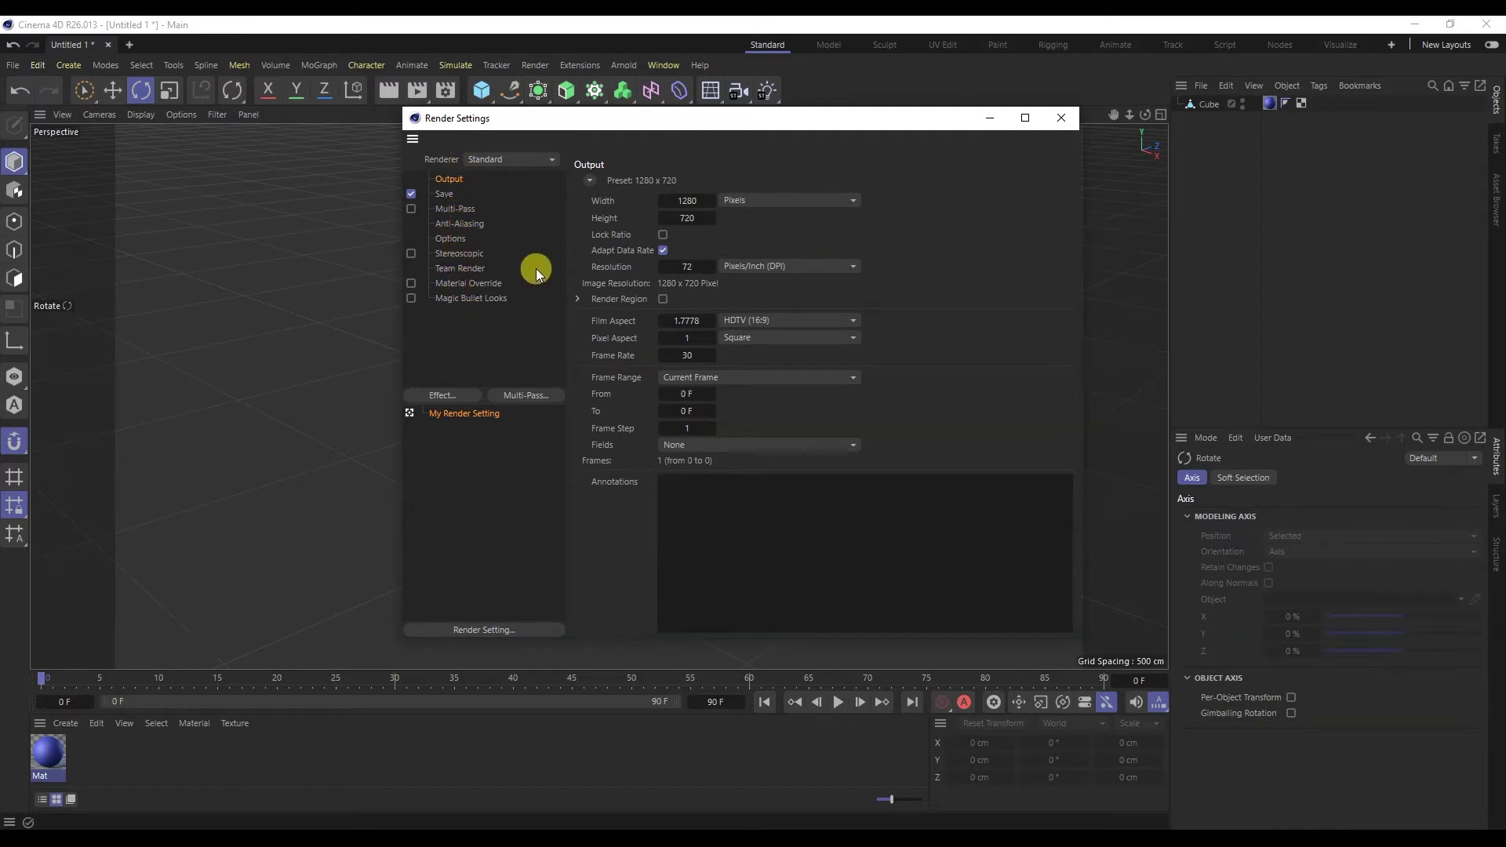
pyautogui.click(463, 207)
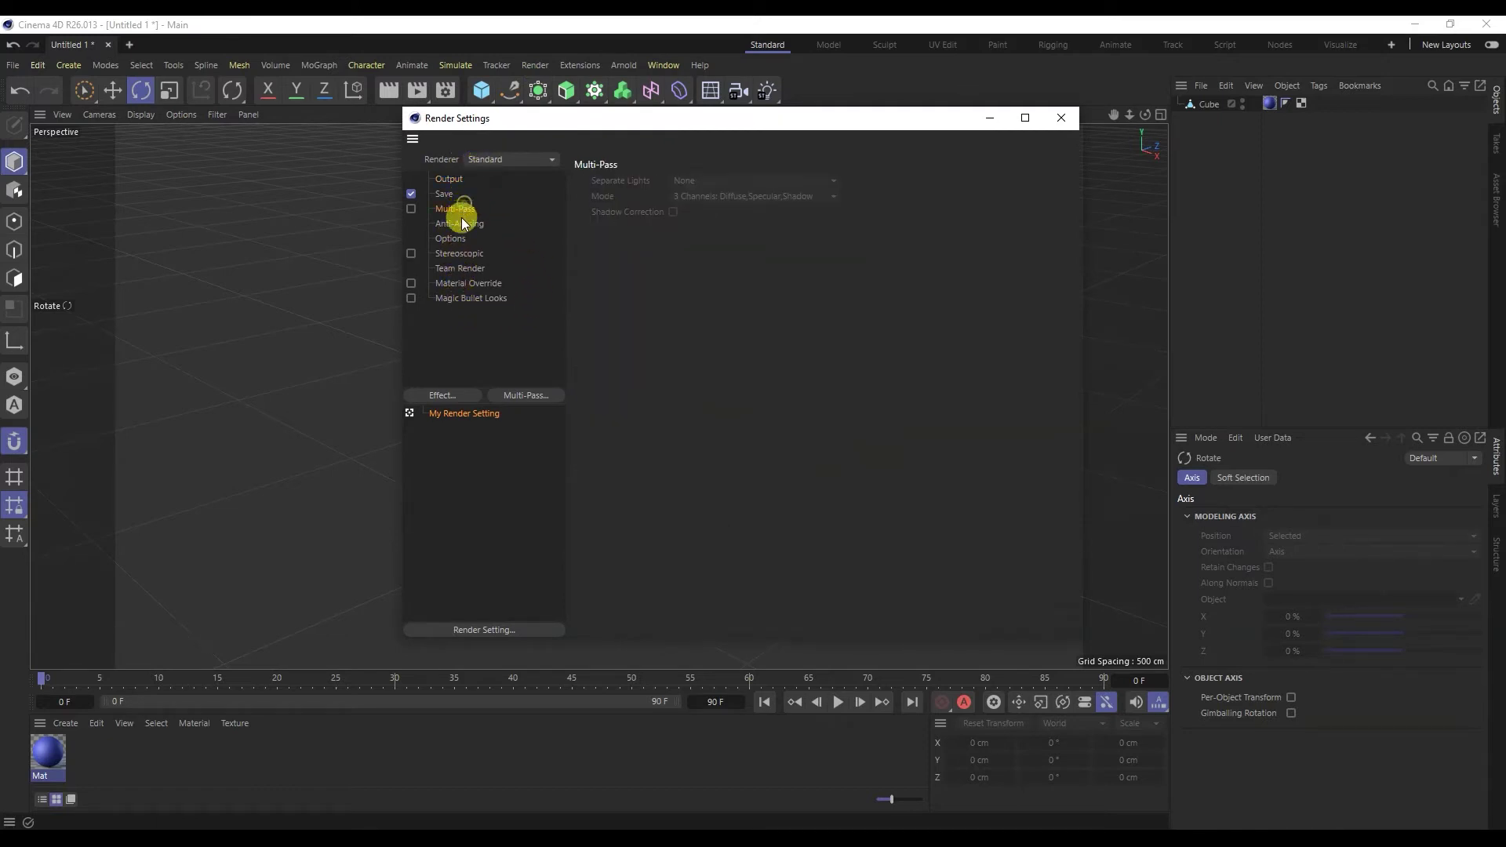
pyautogui.click(454, 196)
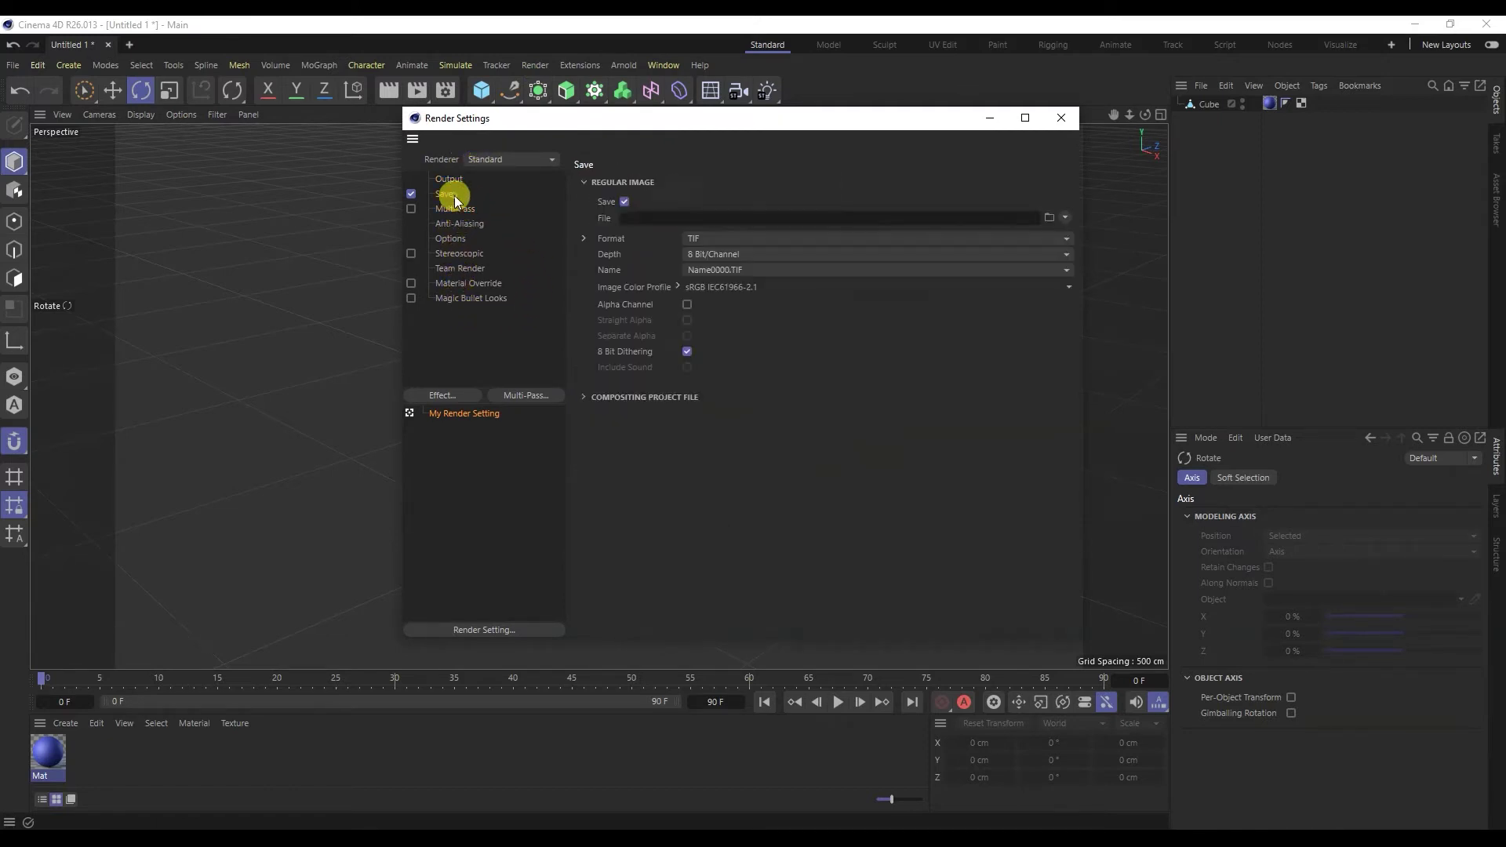
# Step: Set the renderer to Redshift (after trying Arnold), close settings, and delete the cube
pyautogui.click(490, 160)
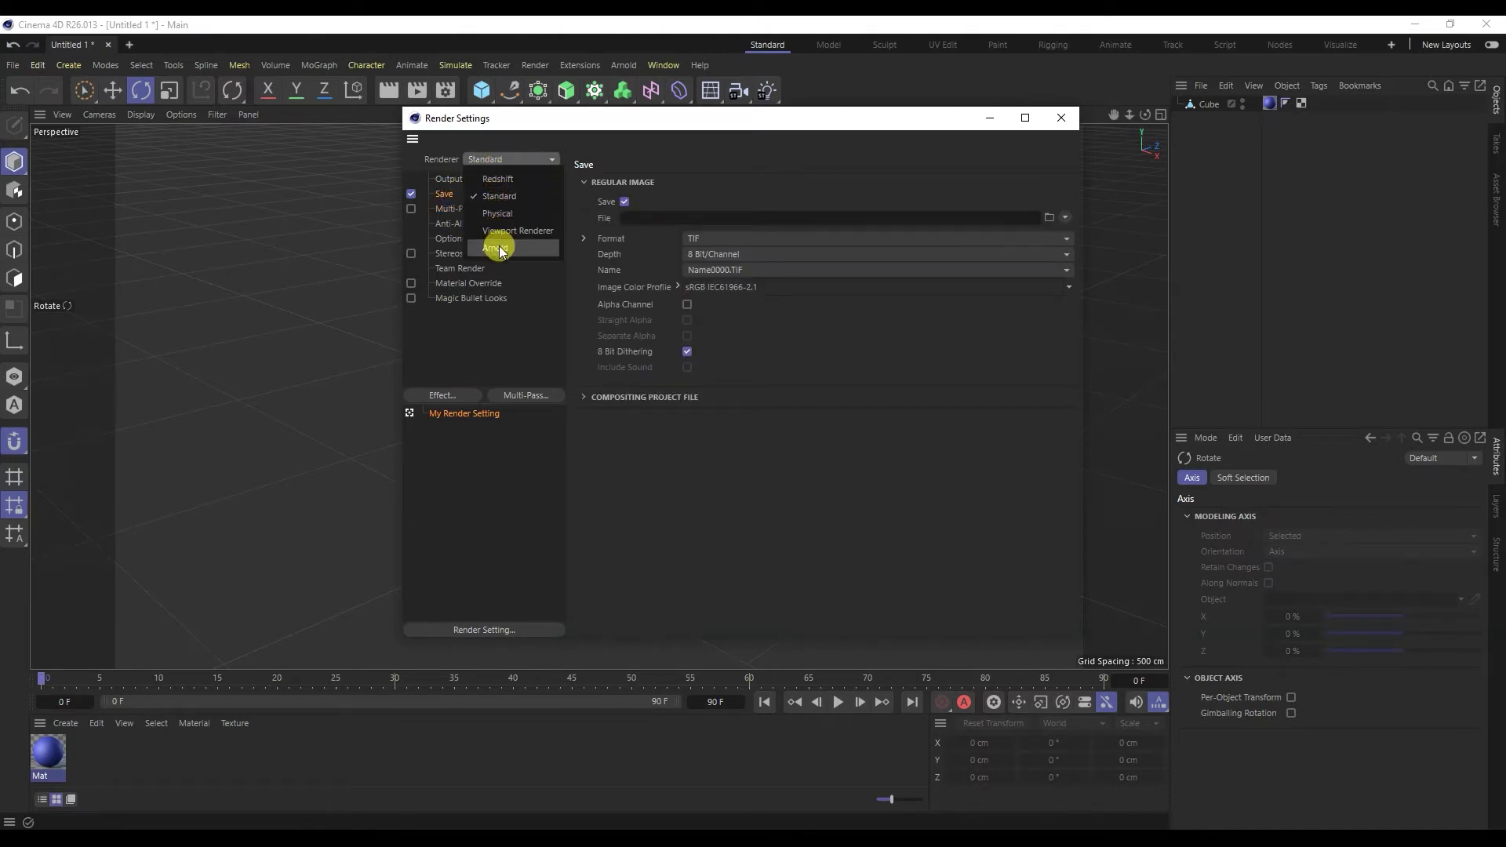
pyautogui.click(499, 248)
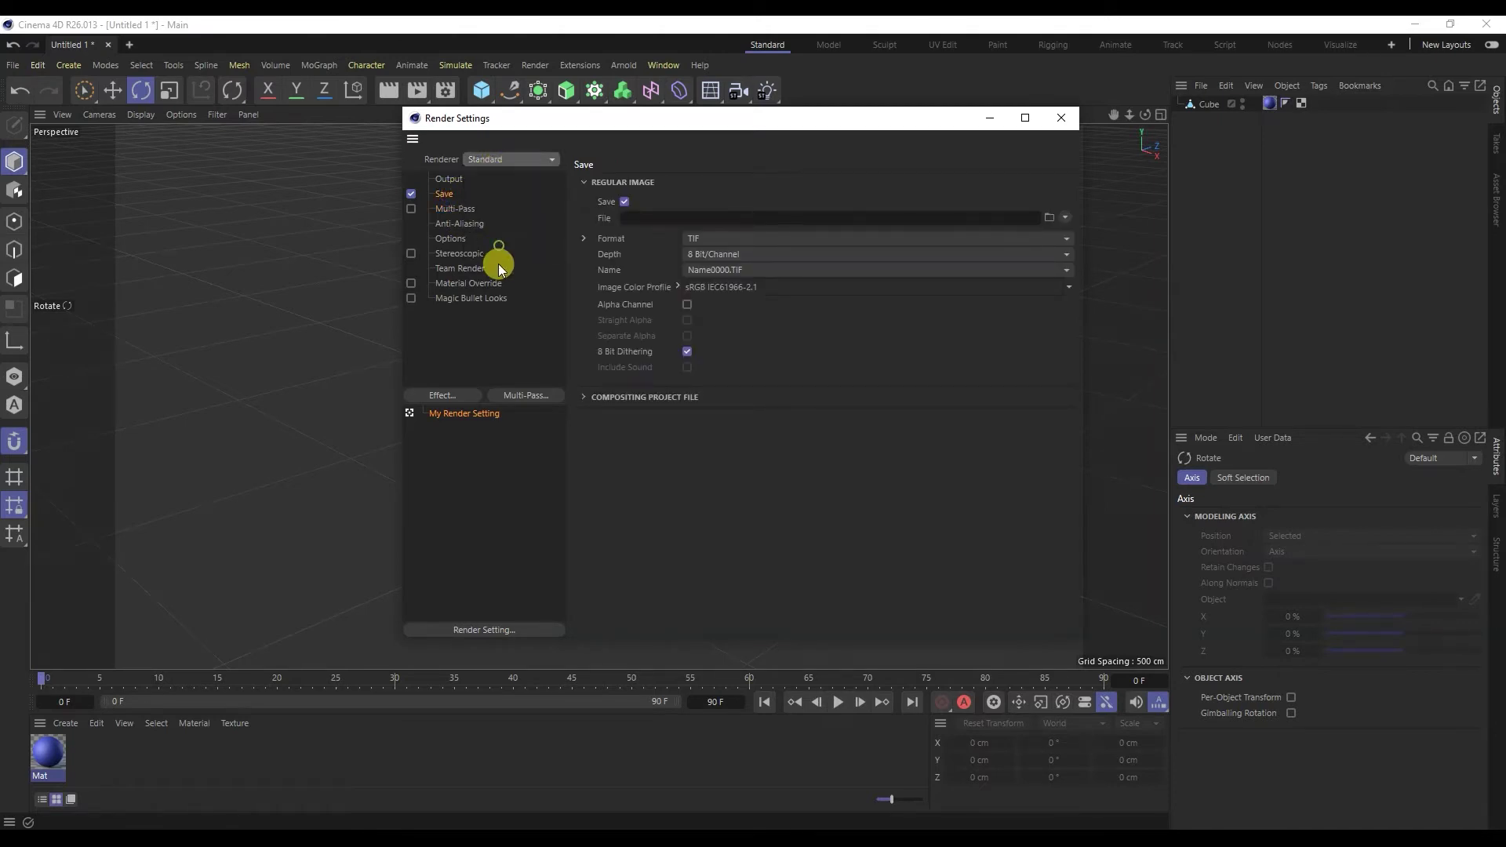
pyautogui.click(526, 158)
pyautogui.click(535, 180)
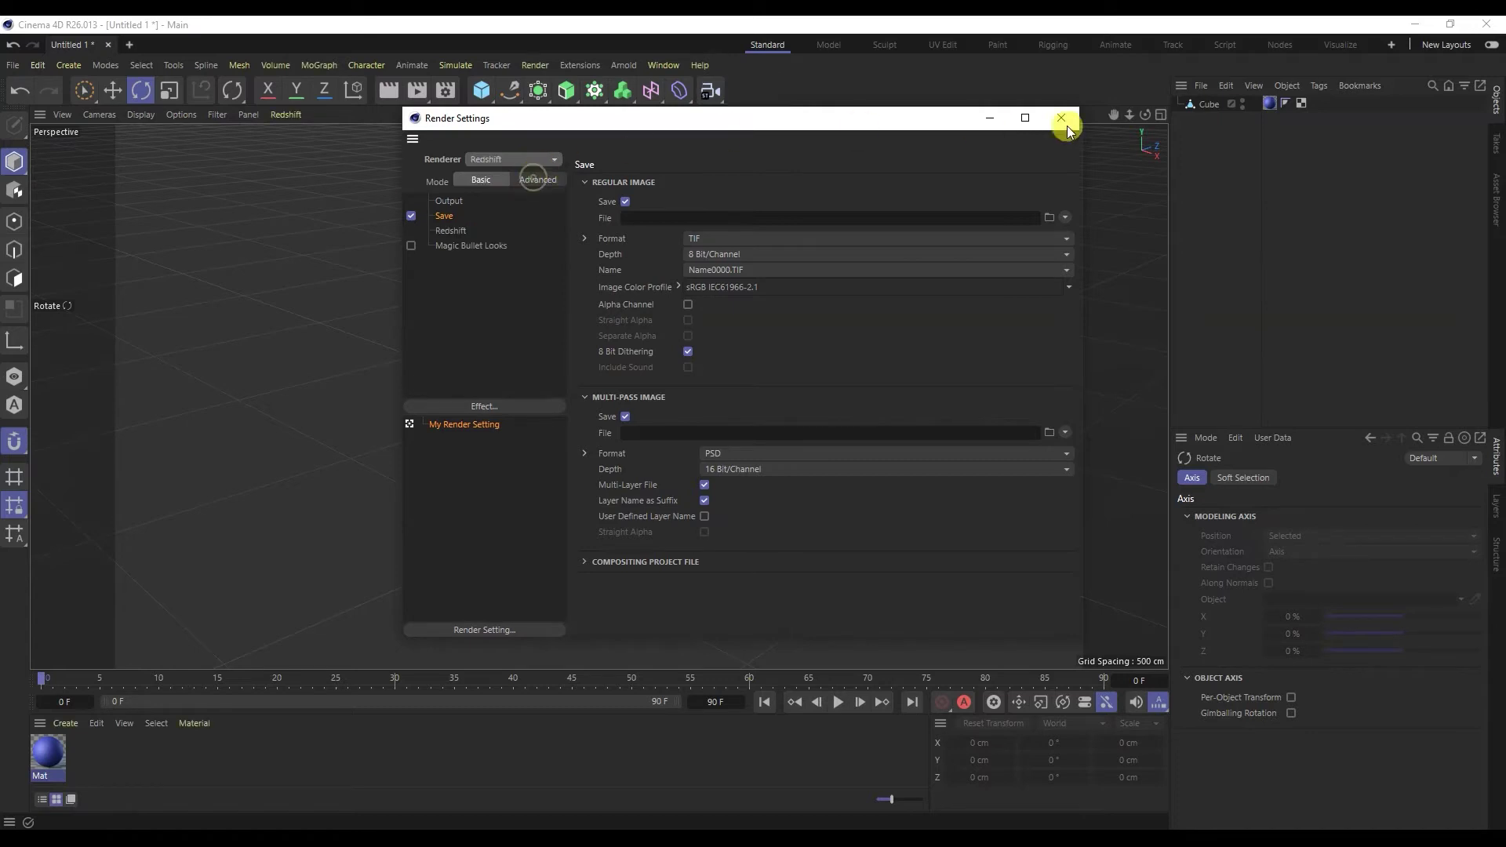
pyautogui.click(1069, 118)
pyautogui.click(1213, 107)
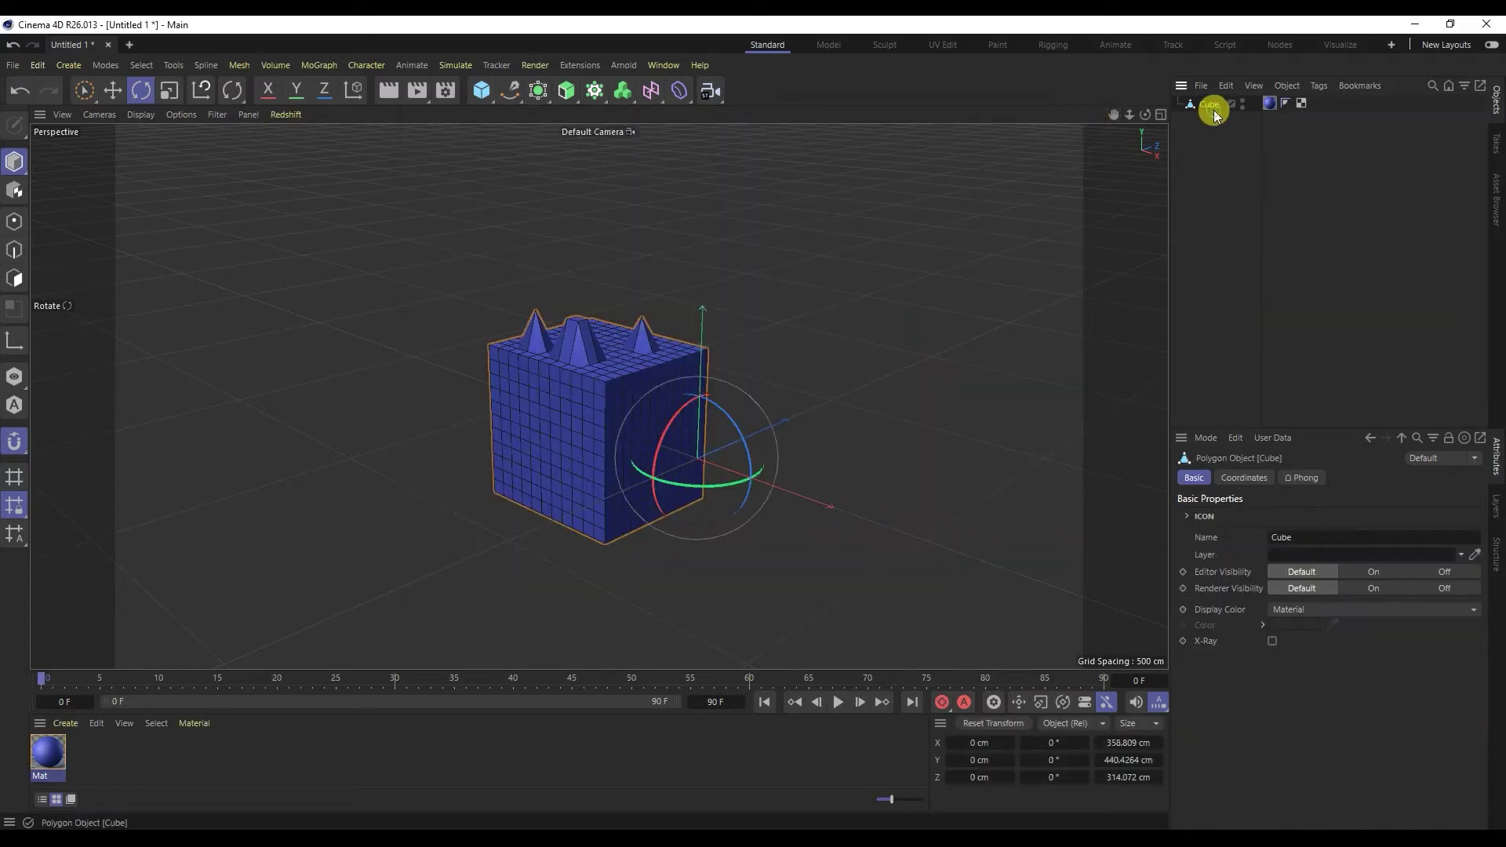
pyautogui.press('Delete')
# Step: Add a Tube with 225 cm outer and 147 cm inner radius, 442 cm tall
pyautogui.click(481, 93)
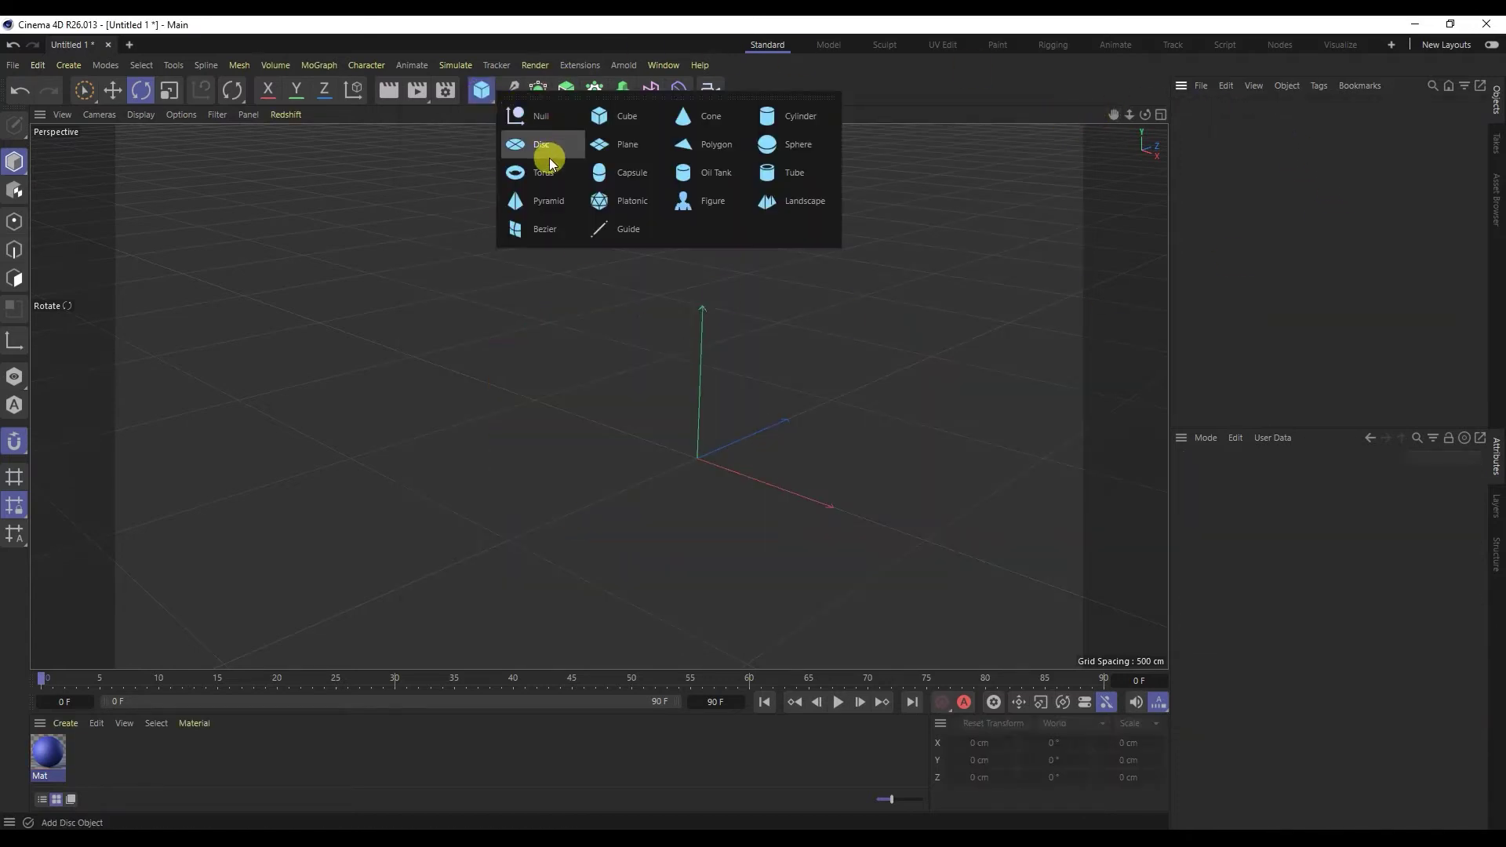
pyautogui.click(769, 171)
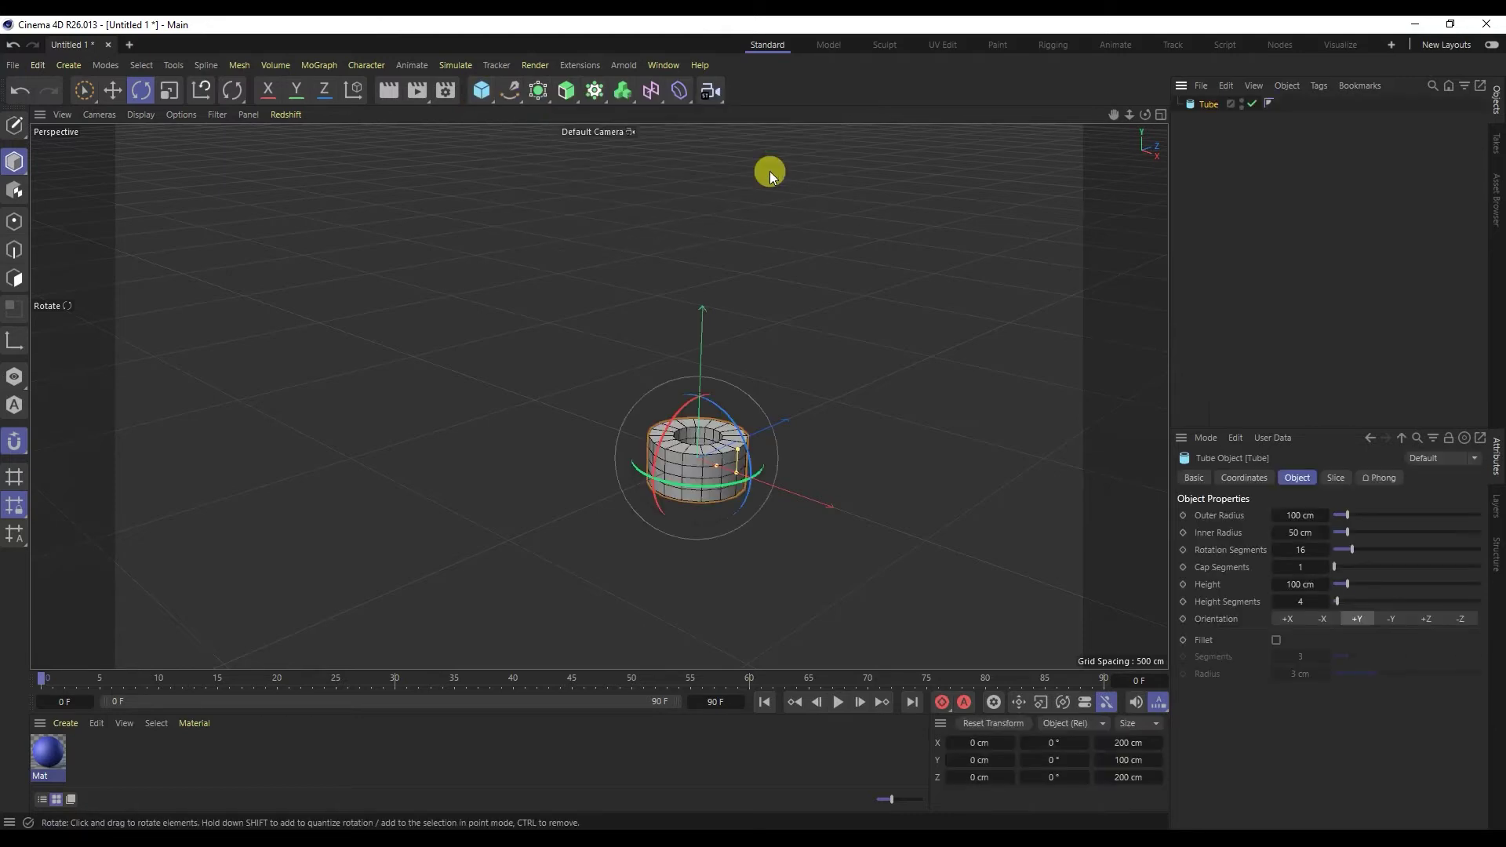
pyautogui.scroll(3, 812, 402)
pyautogui.click(884, 405)
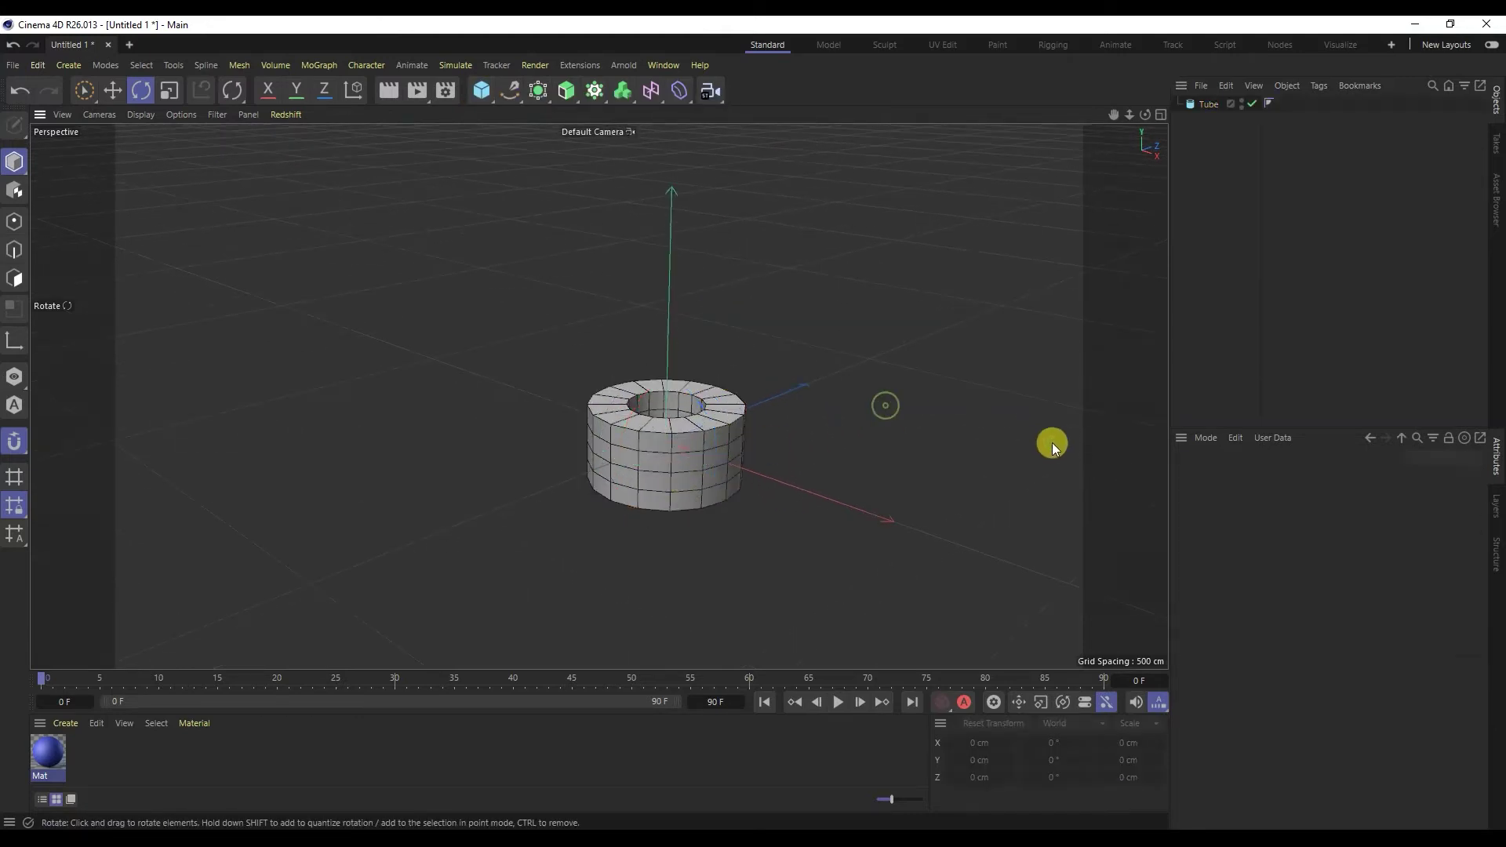
pyautogui.click(1205, 106)
pyautogui.scroll(3, 777, 491)
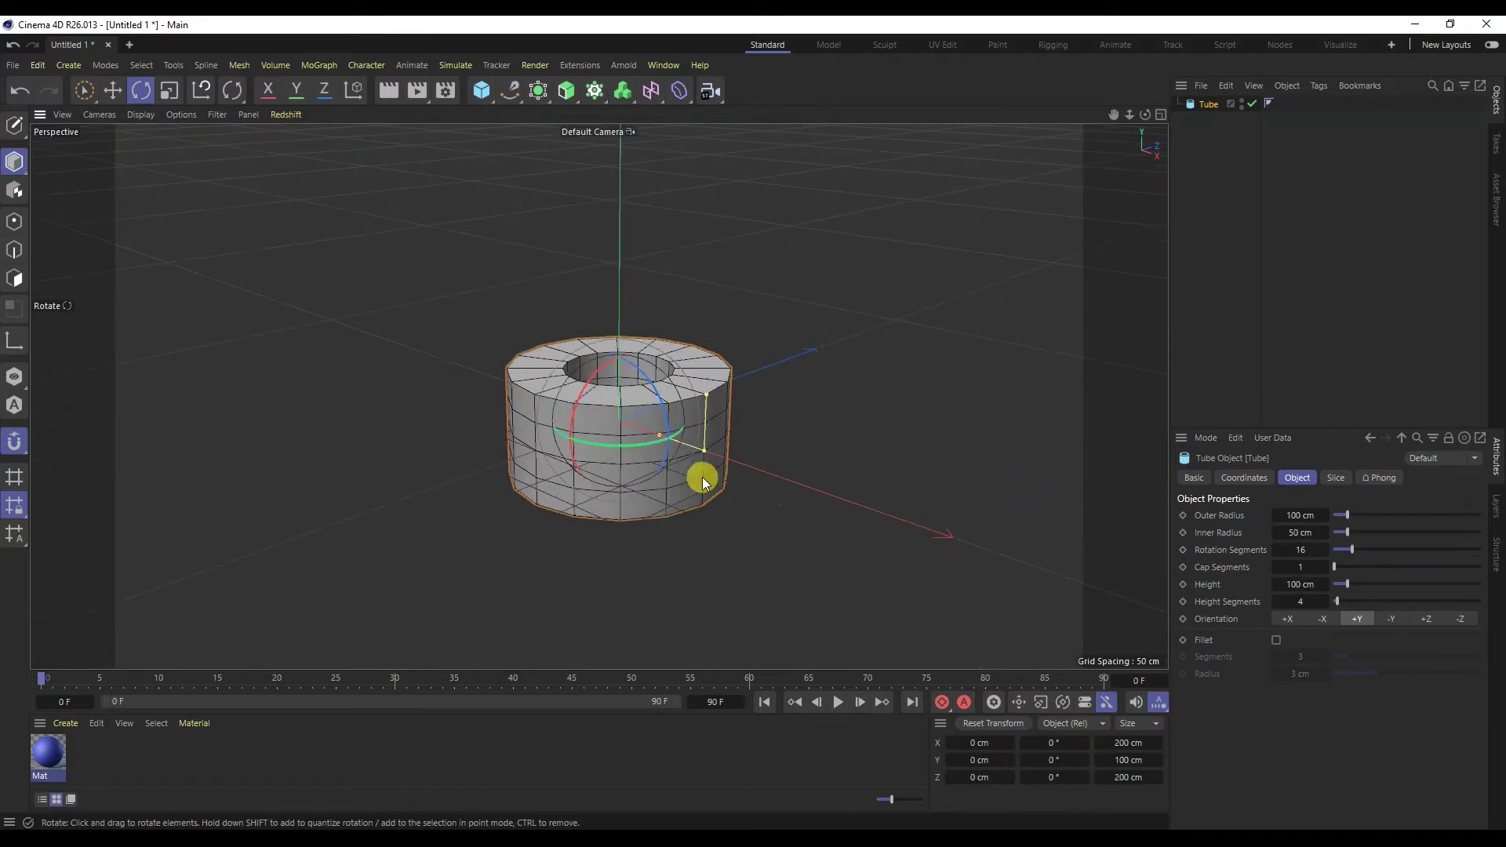
pyautogui.moveTo(1347, 533); pyautogui.dragTo(1378, 532)
pyautogui.moveTo(1347, 584); pyautogui.dragTo(1366, 549)
pyautogui.scroll(-3, 824, 404)
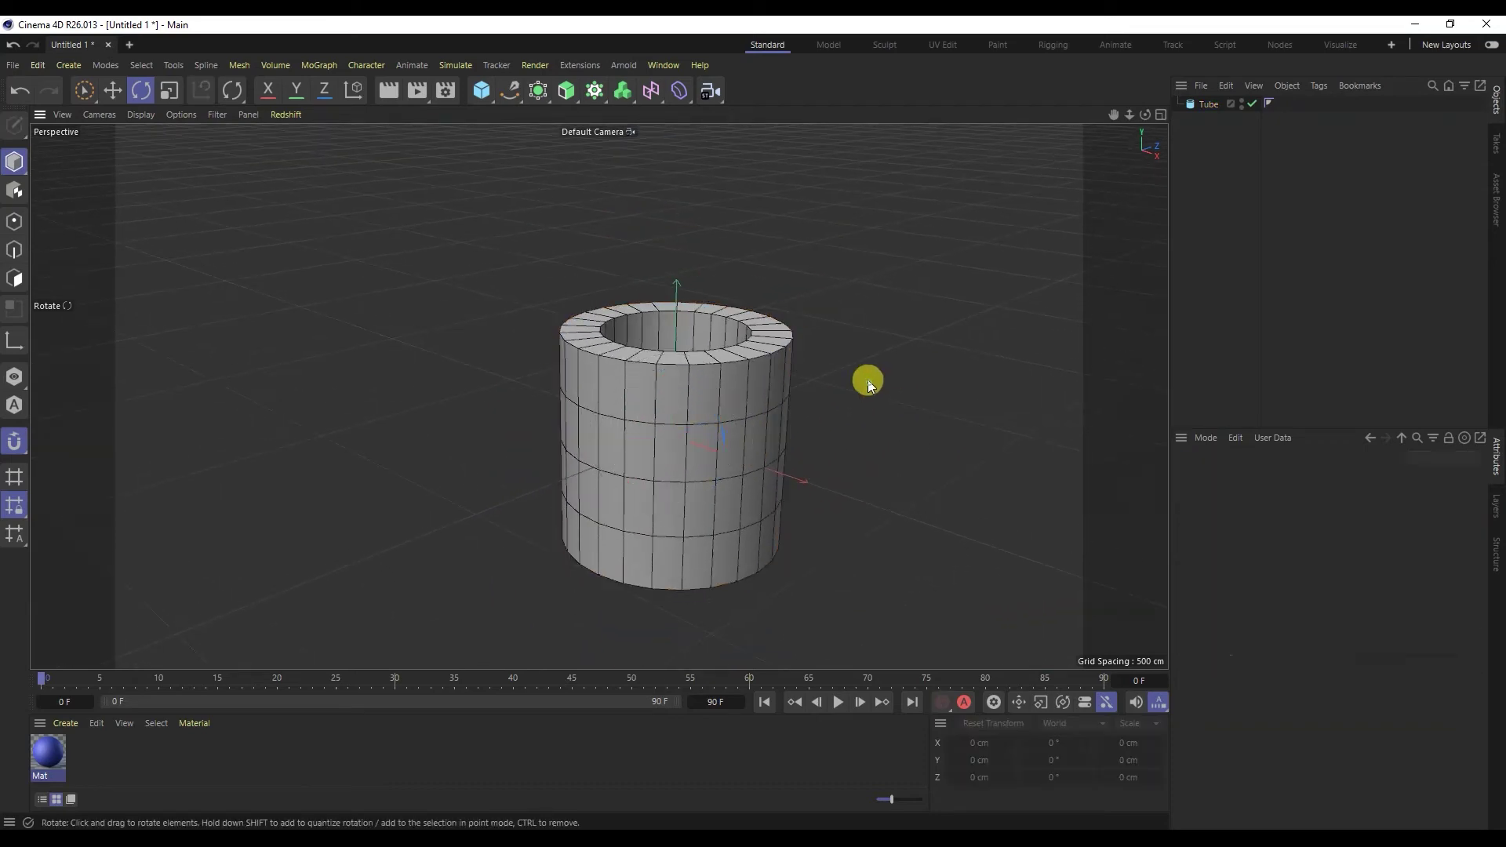
# Step: Enable Fillet on the tube with an 8 cm fillet radius, then deselect it
pyautogui.press('e')
pyautogui.click(1277, 640)
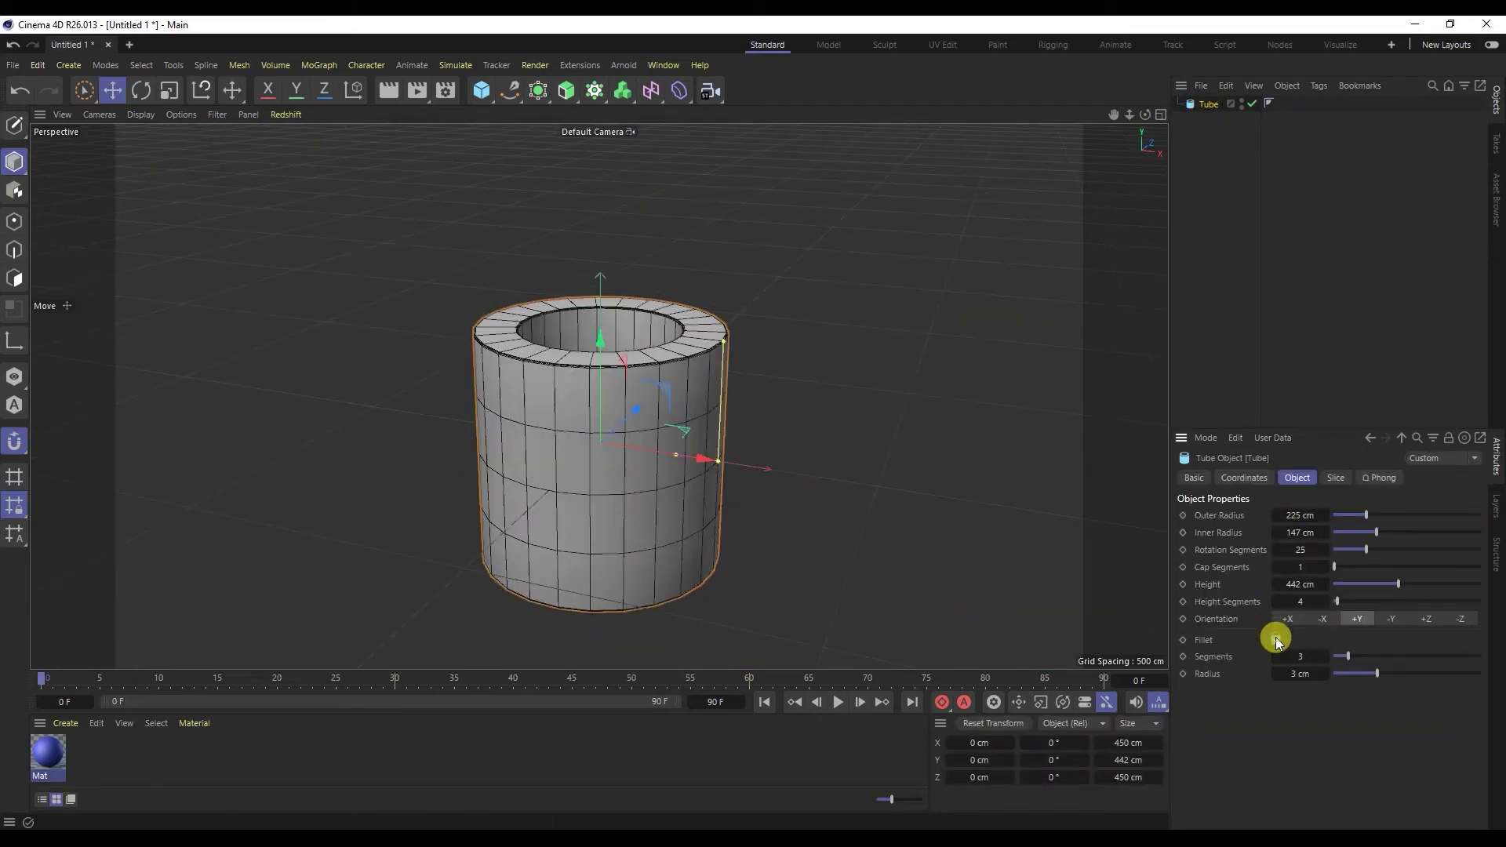
pyautogui.scroll(5, 555, 353)
pyautogui.moveTo(1378, 673); pyautogui.dragTo(1451, 673)
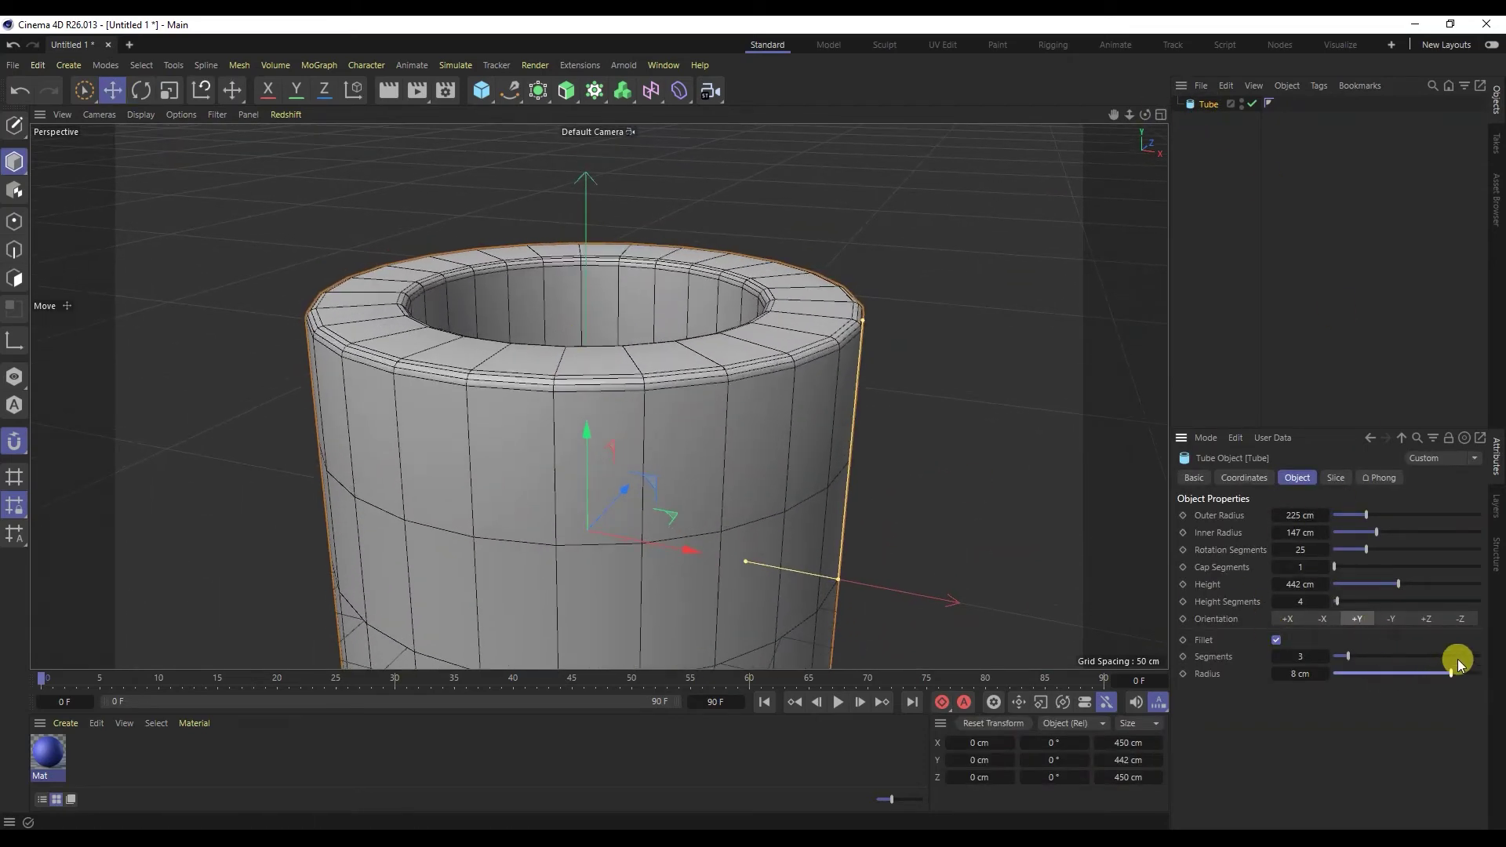
pyautogui.moveTo(1349, 657); pyautogui.dragTo(1365, 657)
pyautogui.click(1070, 515)
pyautogui.scroll(-3, 882, 336)
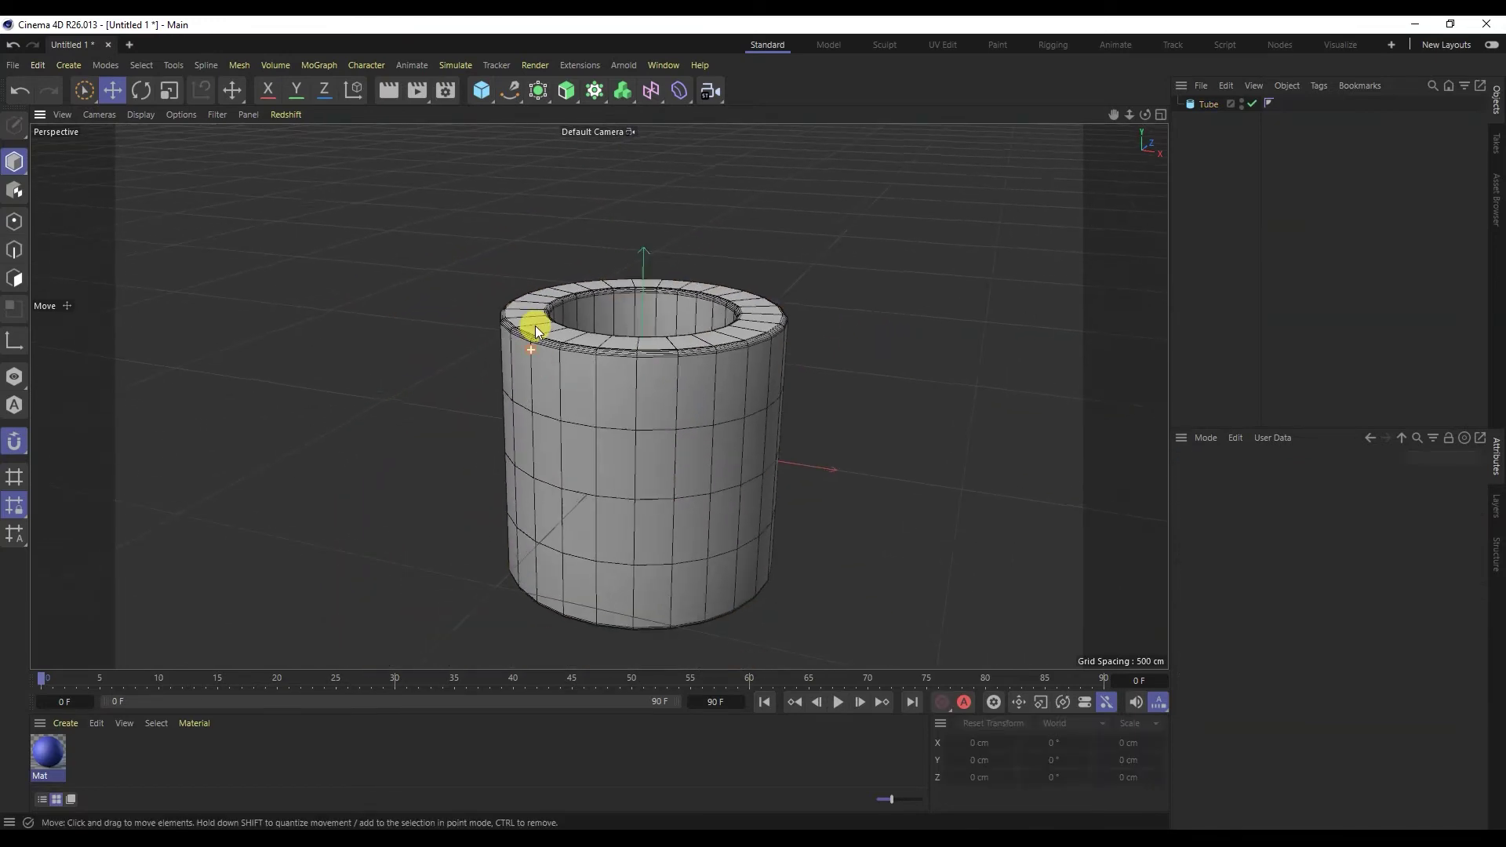
pyautogui.scroll(2, 589, 280)
pyautogui.scroll(-2, 591, 423)
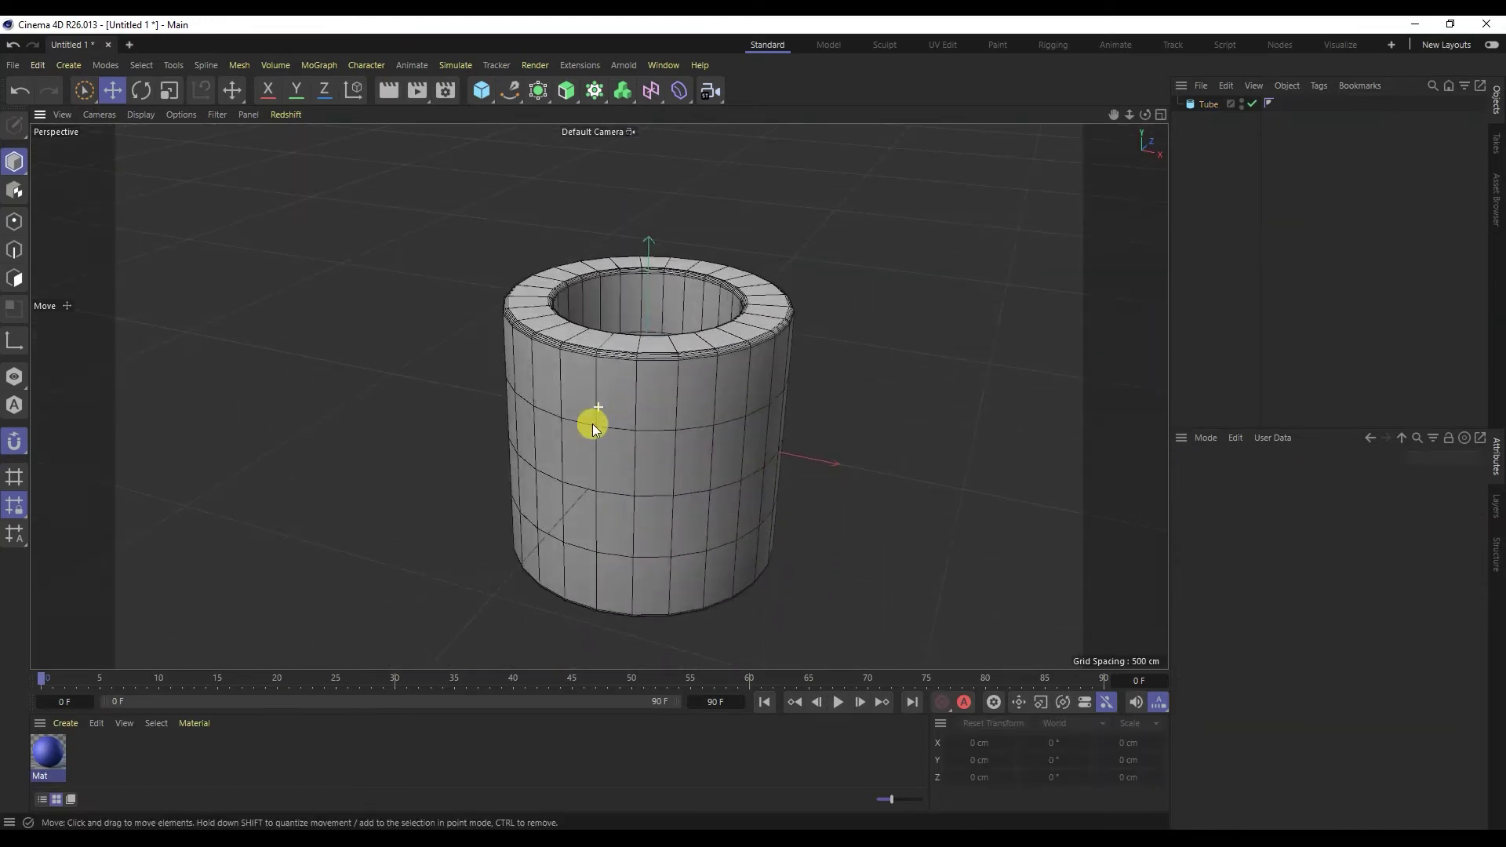
# Step: Add a second tube and move it to X −500 cm, left of the first
pyautogui.click(491, 94)
pyautogui.click(783, 179)
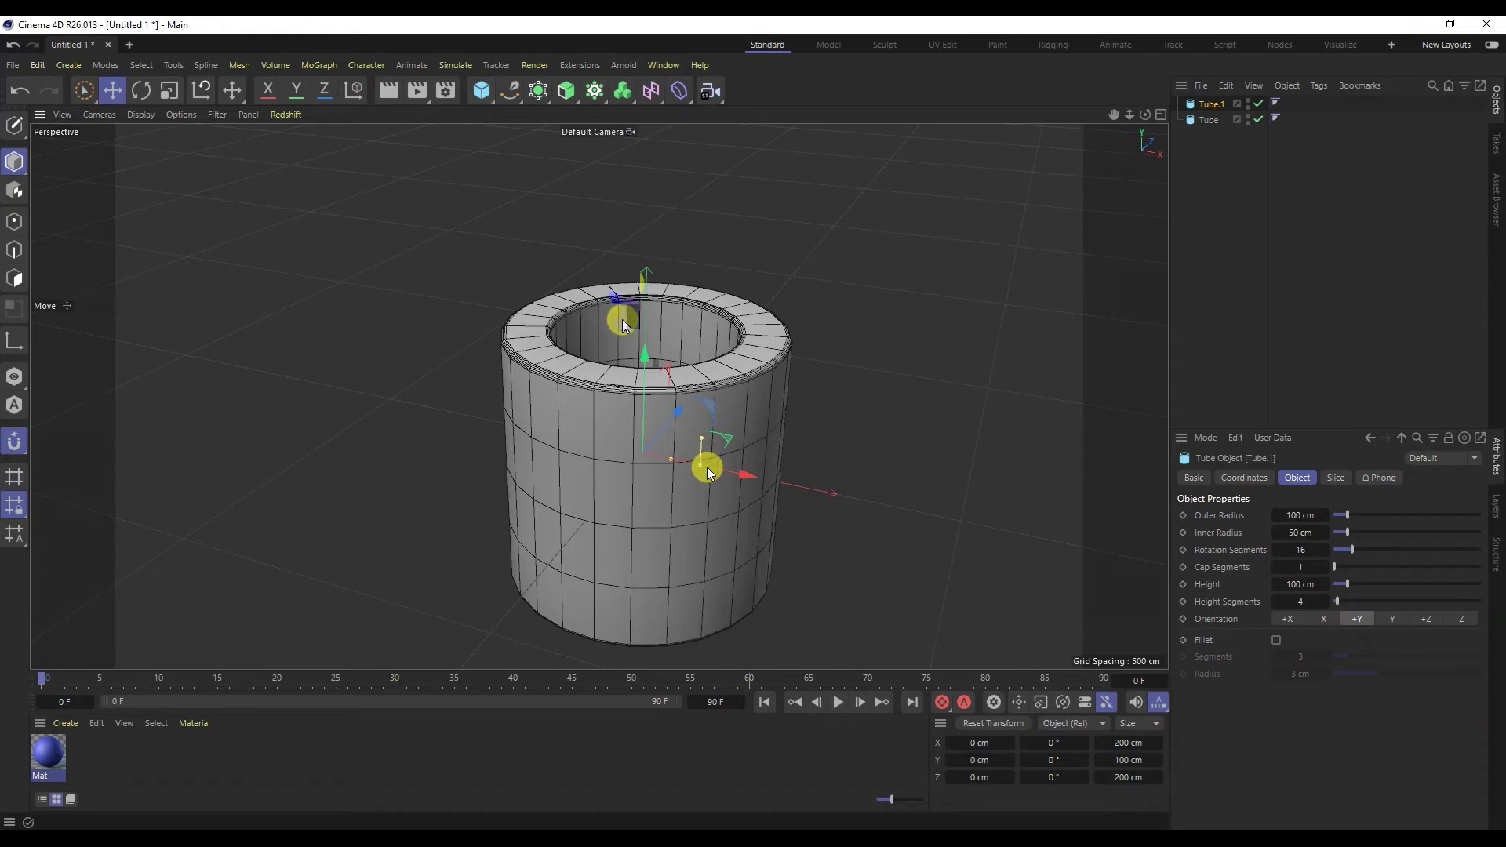
pyautogui.moveTo(706, 464); pyautogui.dragTo(471, 412)
pyautogui.keyDown('alt'); pyautogui.moveTo(470, 412); pyautogui.dragTo(544, 337, button='middle'); pyautogui.keyUp('alt')
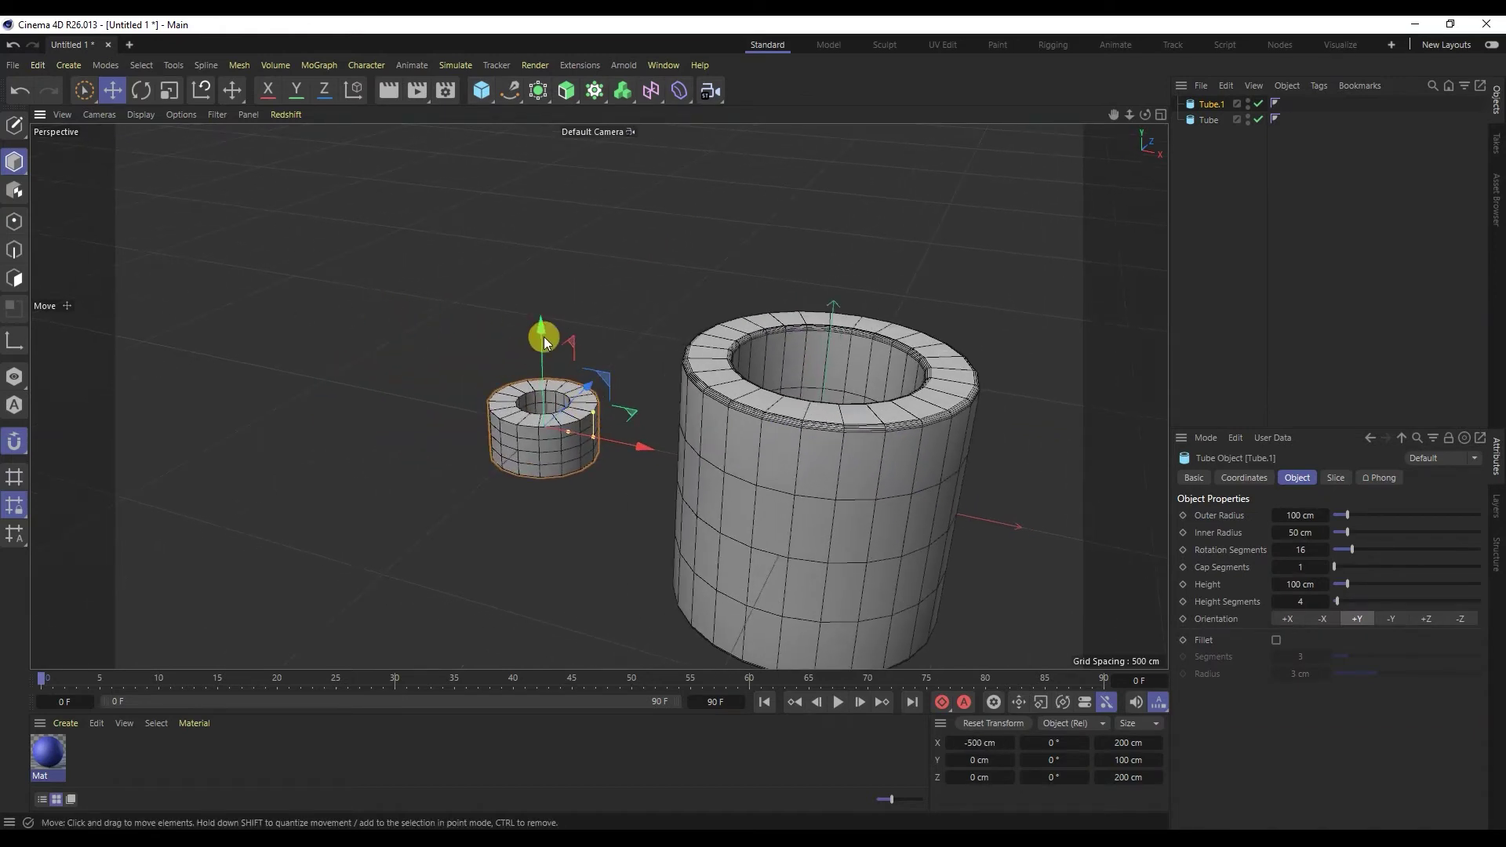
# Step: Make Tube.1 editable and scale it up to 456.8 × 425.12 × 456.8 cm
pyautogui.click(15, 131)
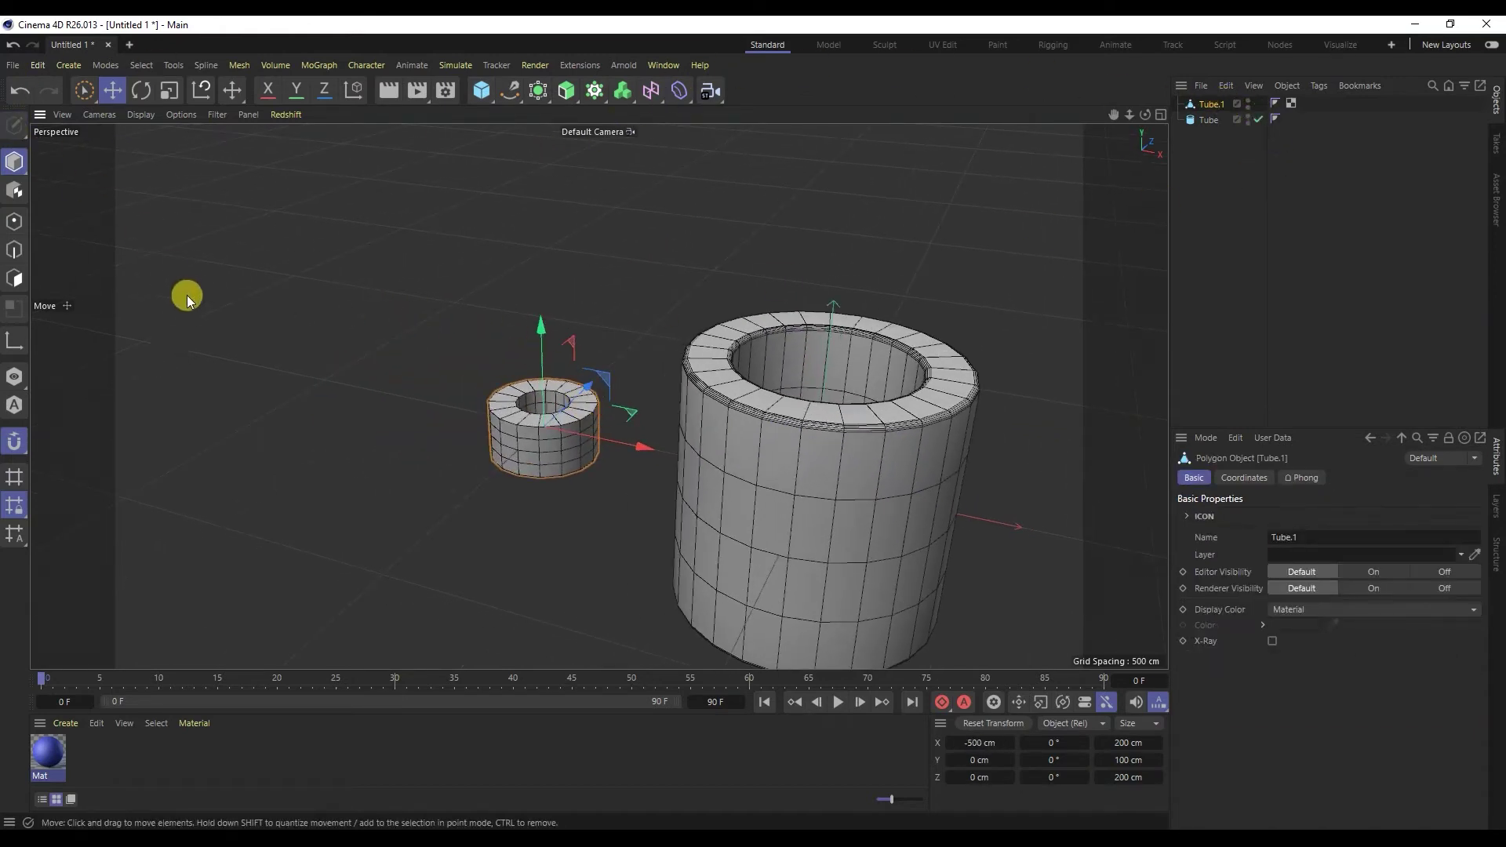
pyautogui.click(16, 279)
pyautogui.click(169, 90)
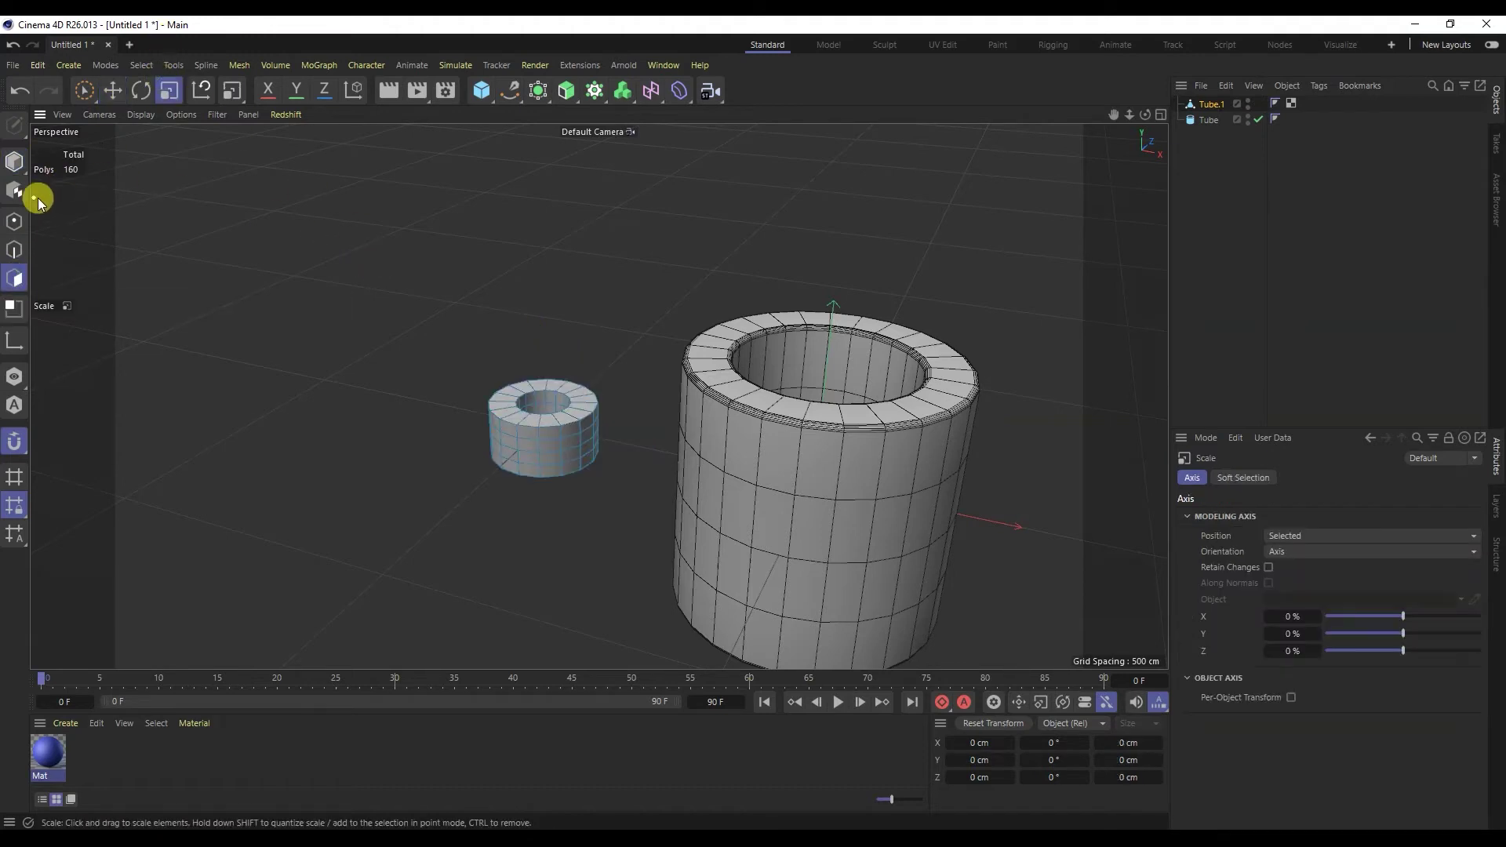
pyautogui.click(15, 160)
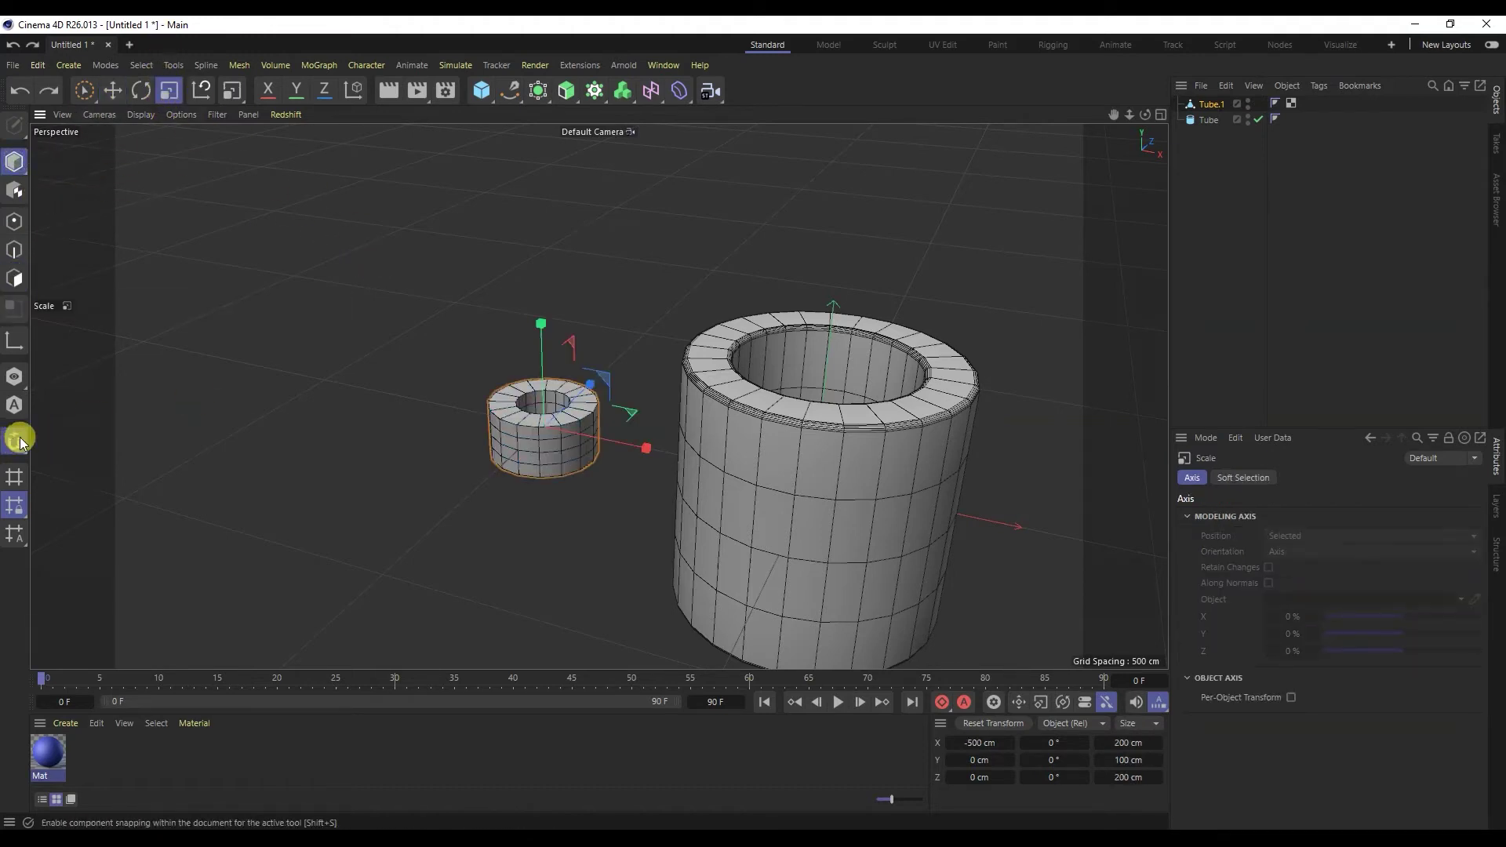
pyautogui.moveTo(19, 441); pyautogui.dragTo(138, 294)
pyautogui.moveTo(539, 353); pyautogui.dragTo(455, 363)
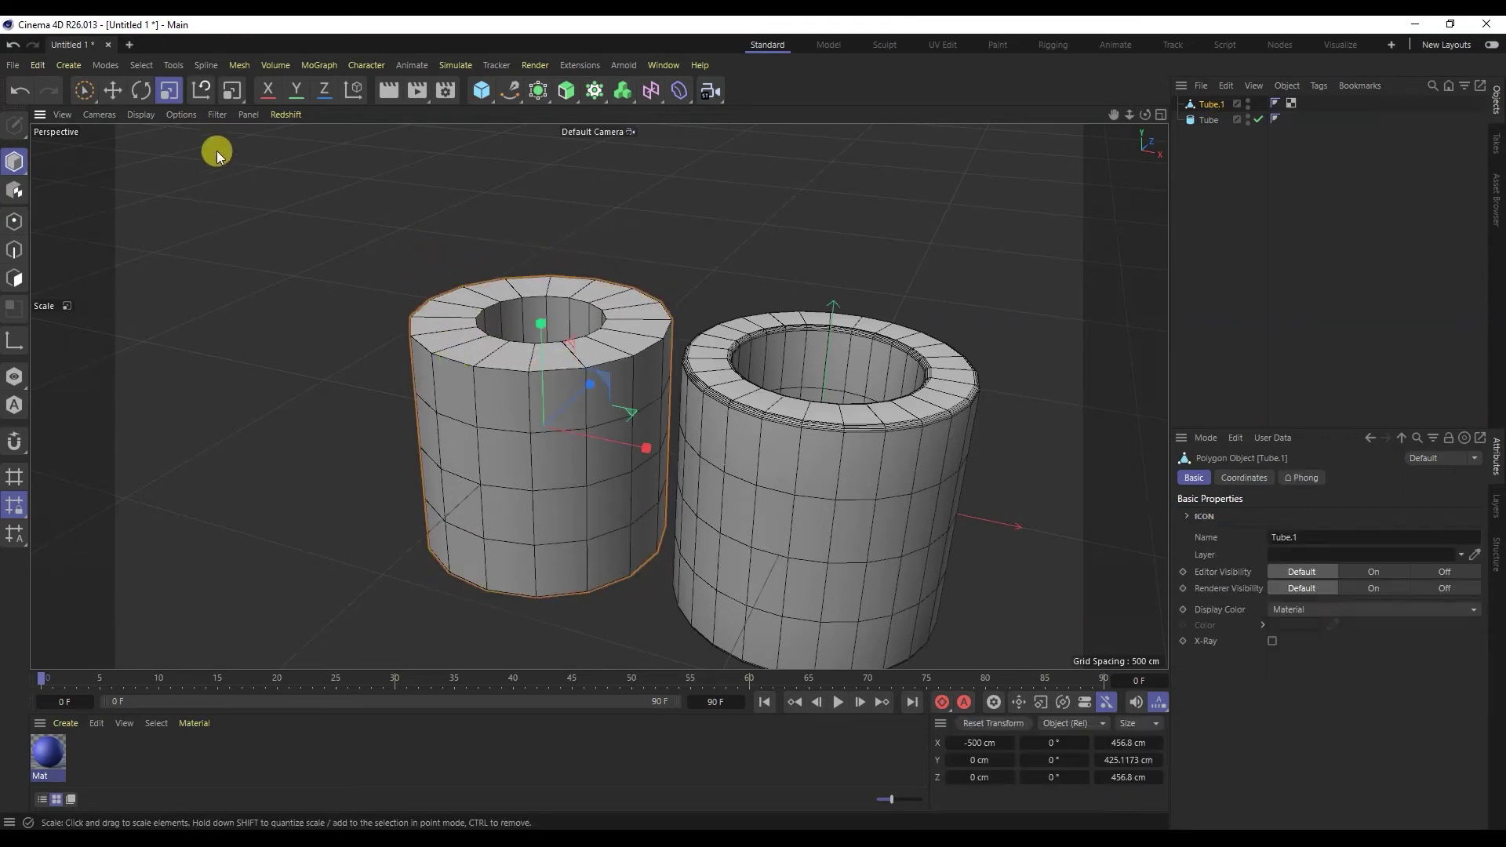
# Step: In Edge mode, select the left tube's top outer, inner and bottom rim loops
pyautogui.click(13, 253)
pyautogui.doubleClick(437, 350)
pyautogui.doubleClick(491, 336)
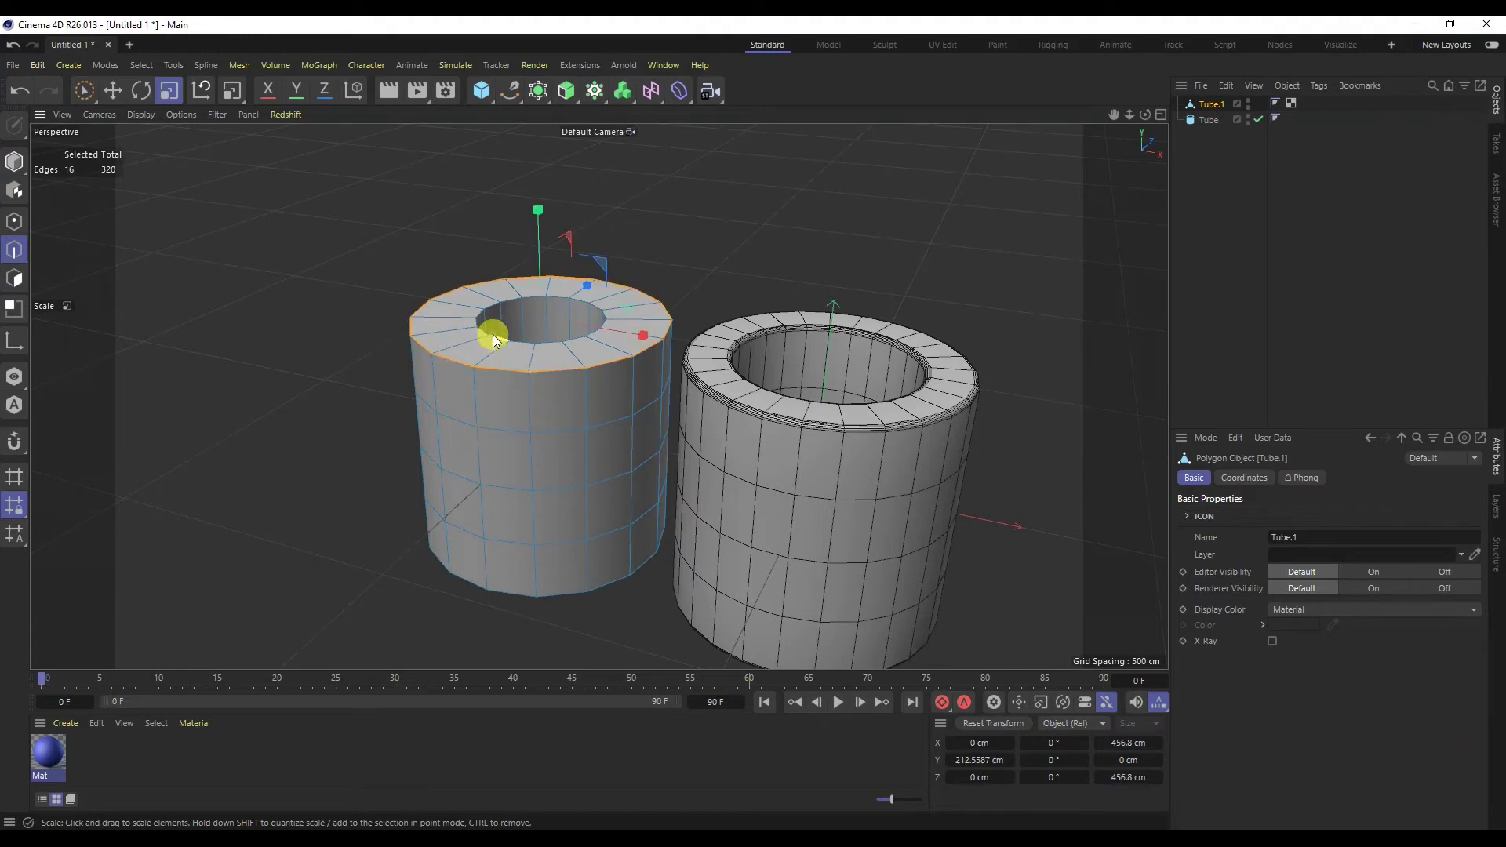
pyautogui.keyDown('shift'); pyautogui.doubleClick(493, 334); pyautogui.keyUp('shift')
pyautogui.moveTo(494, 481)
pyautogui.keyDown('alt'); pyautogui.mouseDown()
pyautogui.moveTo(497, 541)
pyautogui.moveTo(521, 423)
pyautogui.moveTo(505, 470)
pyautogui.mouseUp(); pyautogui.keyUp('alt')
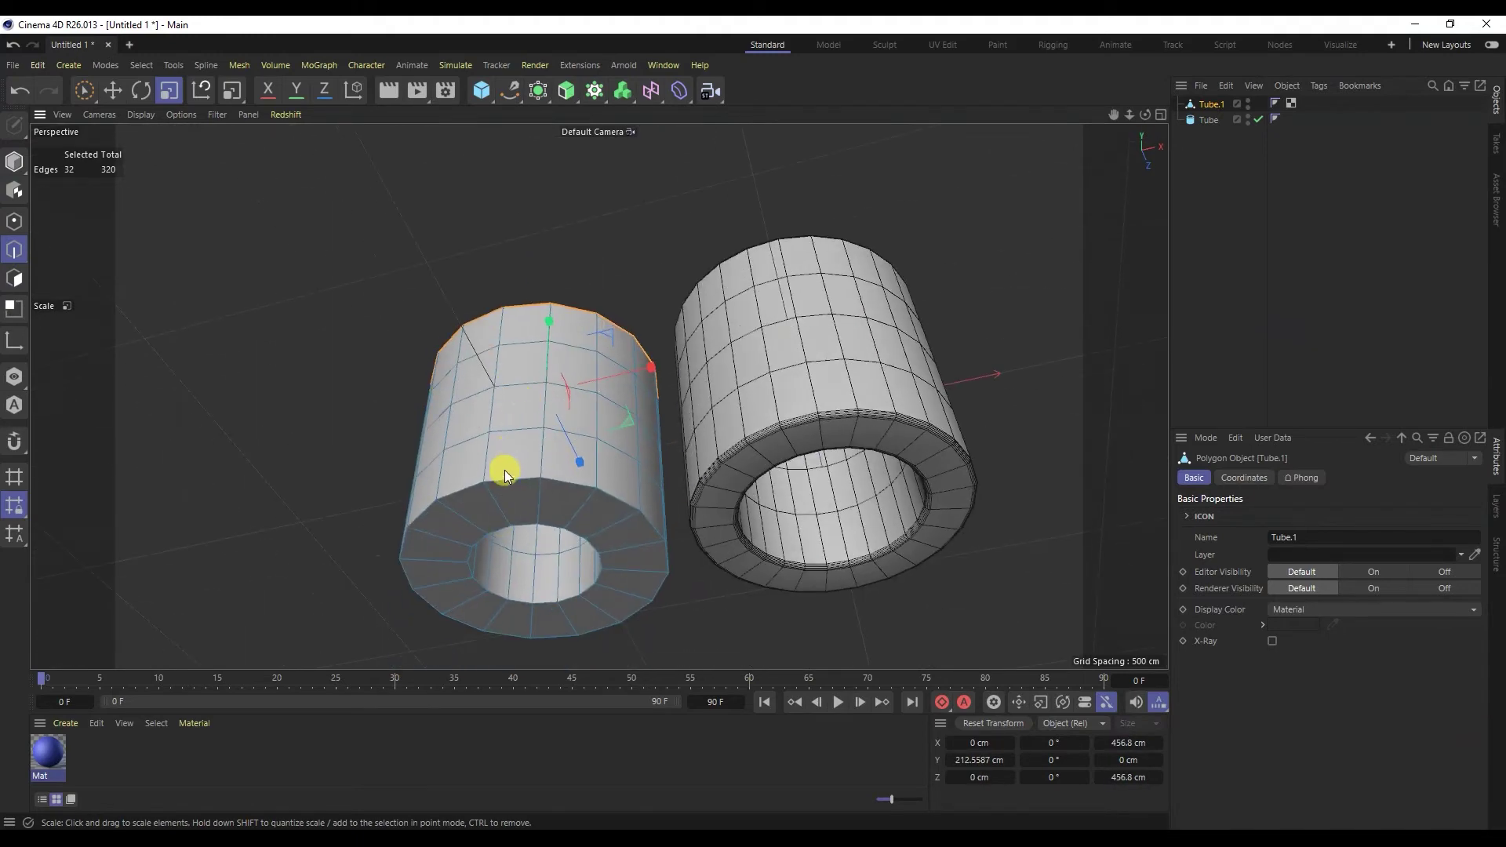
pyautogui.keyDown('shift'); pyautogui.doubleClick(505, 478); pyautogui.keyUp('shift')
# Step: Bevel the selected rim edges by about 9.4 cm with 3 subdivisions
pyautogui.rightClick(519, 521)
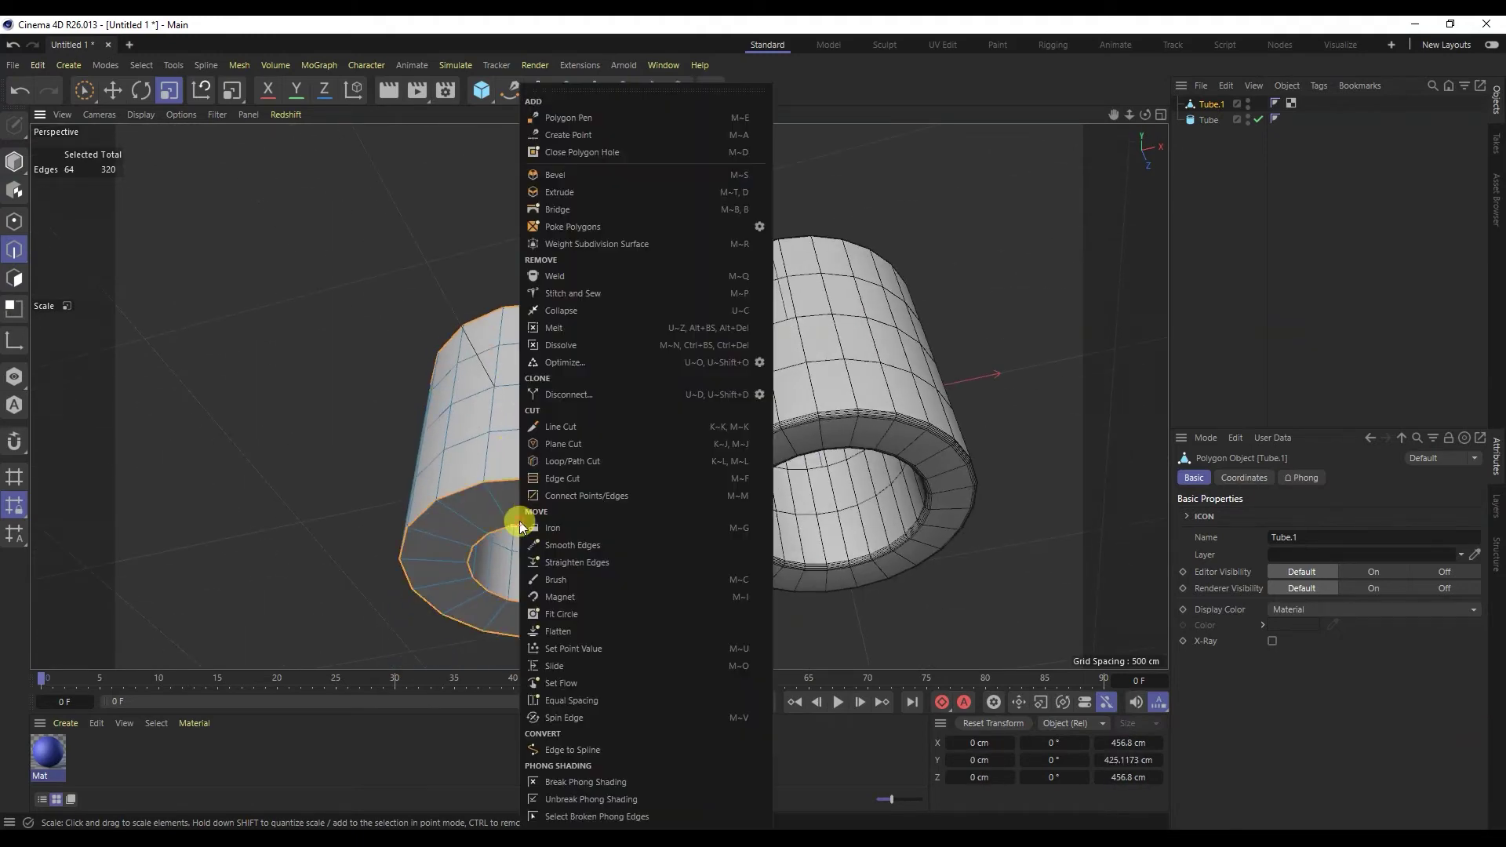
pyautogui.click(584, 175)
pyautogui.moveTo(555, 481); pyautogui.dragTo(443, 493)
pyautogui.scroll(5, 443, 492)
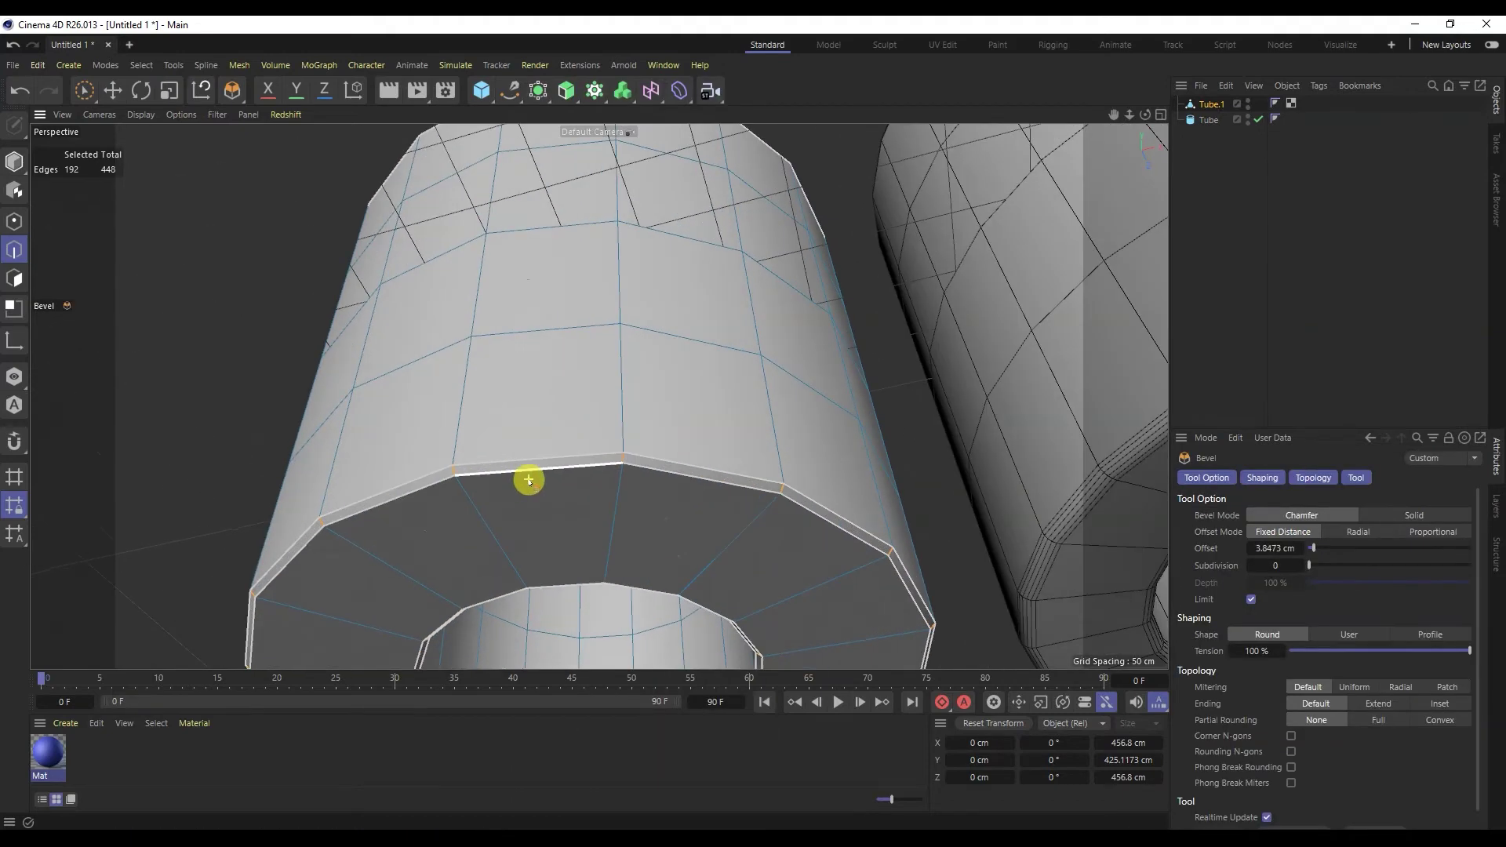
pyautogui.hotkey('ctrl', 'z')
pyautogui.moveTo(1287, 562); pyautogui.dragTo(1285, 562)
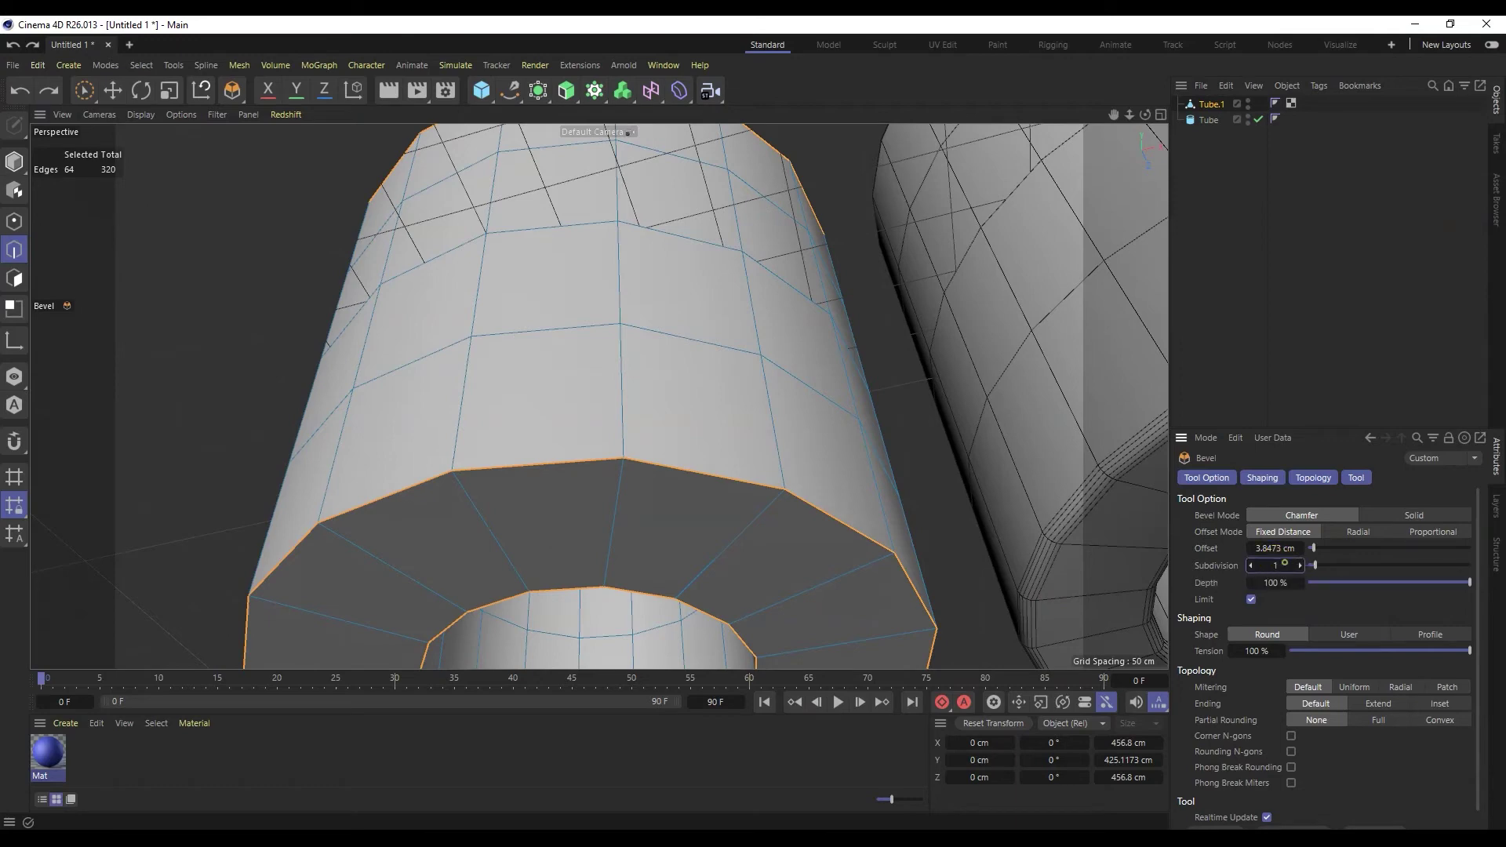
pyautogui.click(791, 466)
pyautogui.moveTo(697, 469); pyautogui.dragTo(649, 514)
pyautogui.scroll(-5, 706, 461)
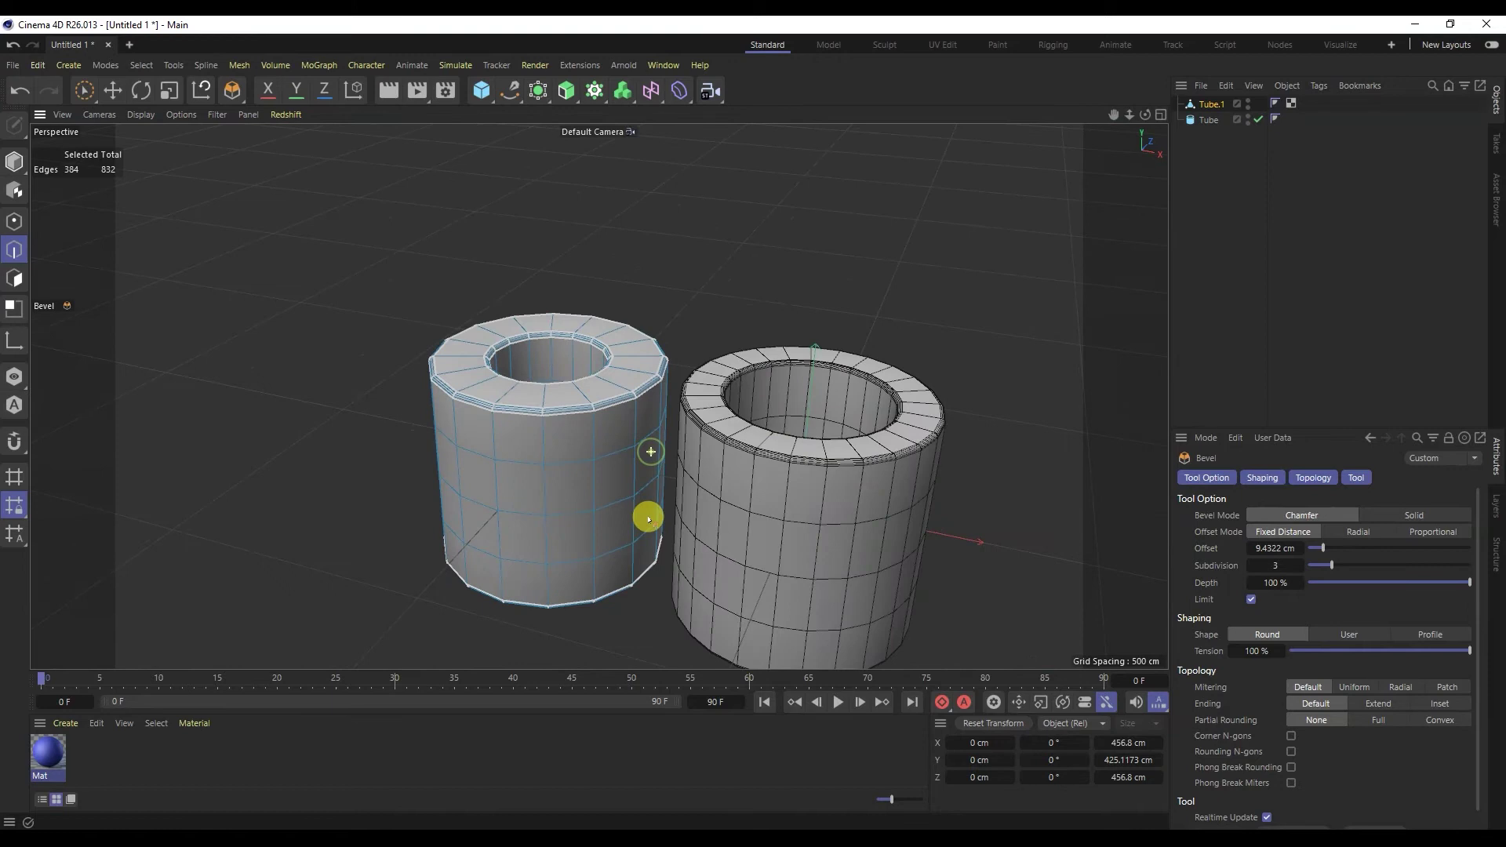
# Step: Return to Model mode and delete both tubes
pyautogui.click(14, 161)
pyautogui.keyDown('alt'); pyautogui.moveTo(490, 375); pyautogui.dragTo(511, 447); pyautogui.keyUp('alt')
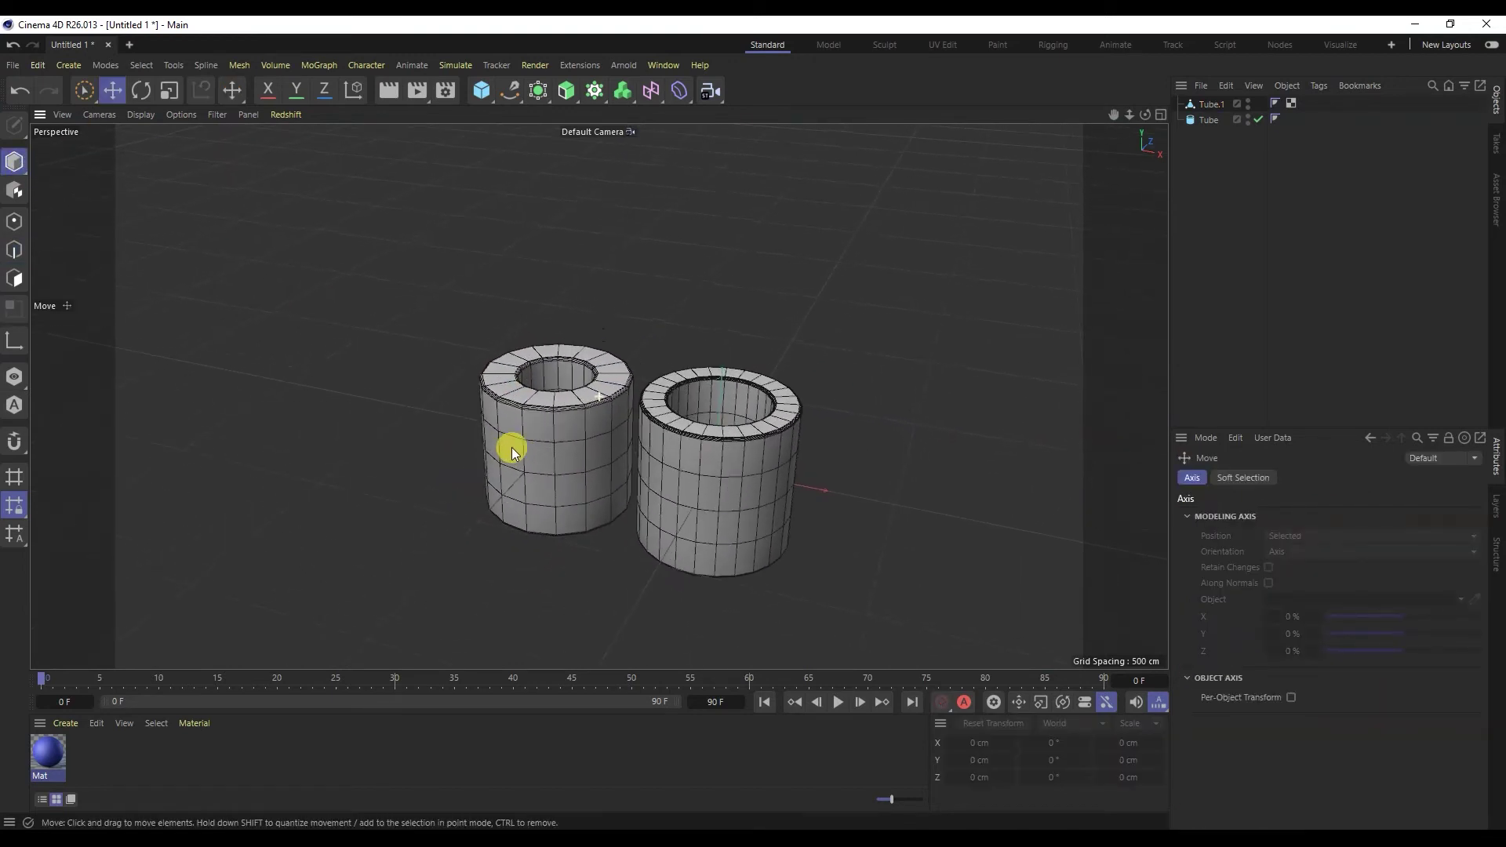
pyautogui.press('Delete')
# Step: Add a Flower spline and re-centre the view on it
pyautogui.click(510, 91)
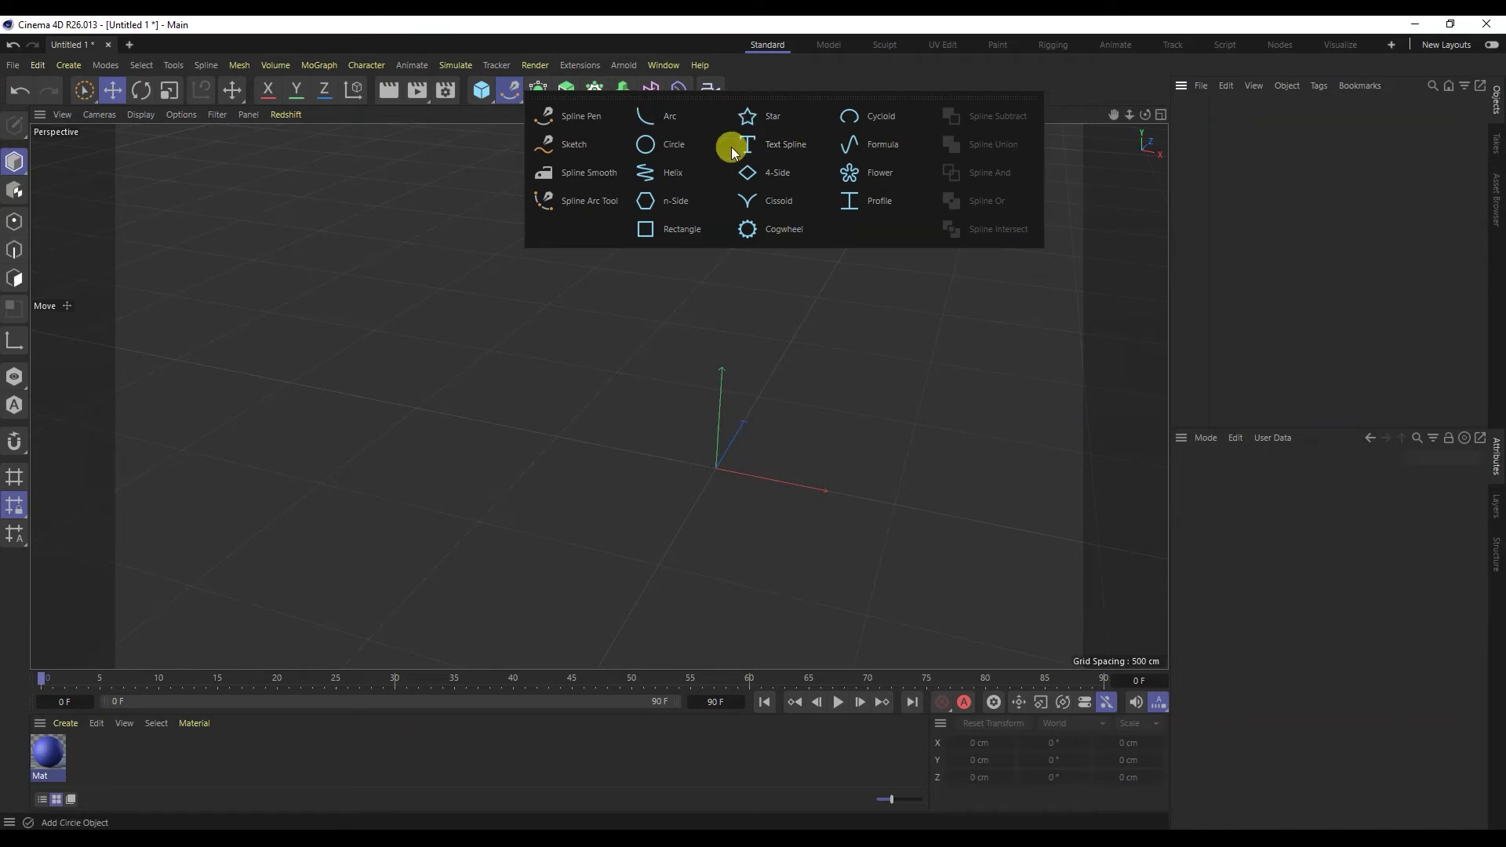
pyautogui.click(850, 175)
pyautogui.keyDown('alt'); pyautogui.moveTo(747, 457); pyautogui.dragTo(641, 430, button='middle'); pyautogui.keyUp('alt')
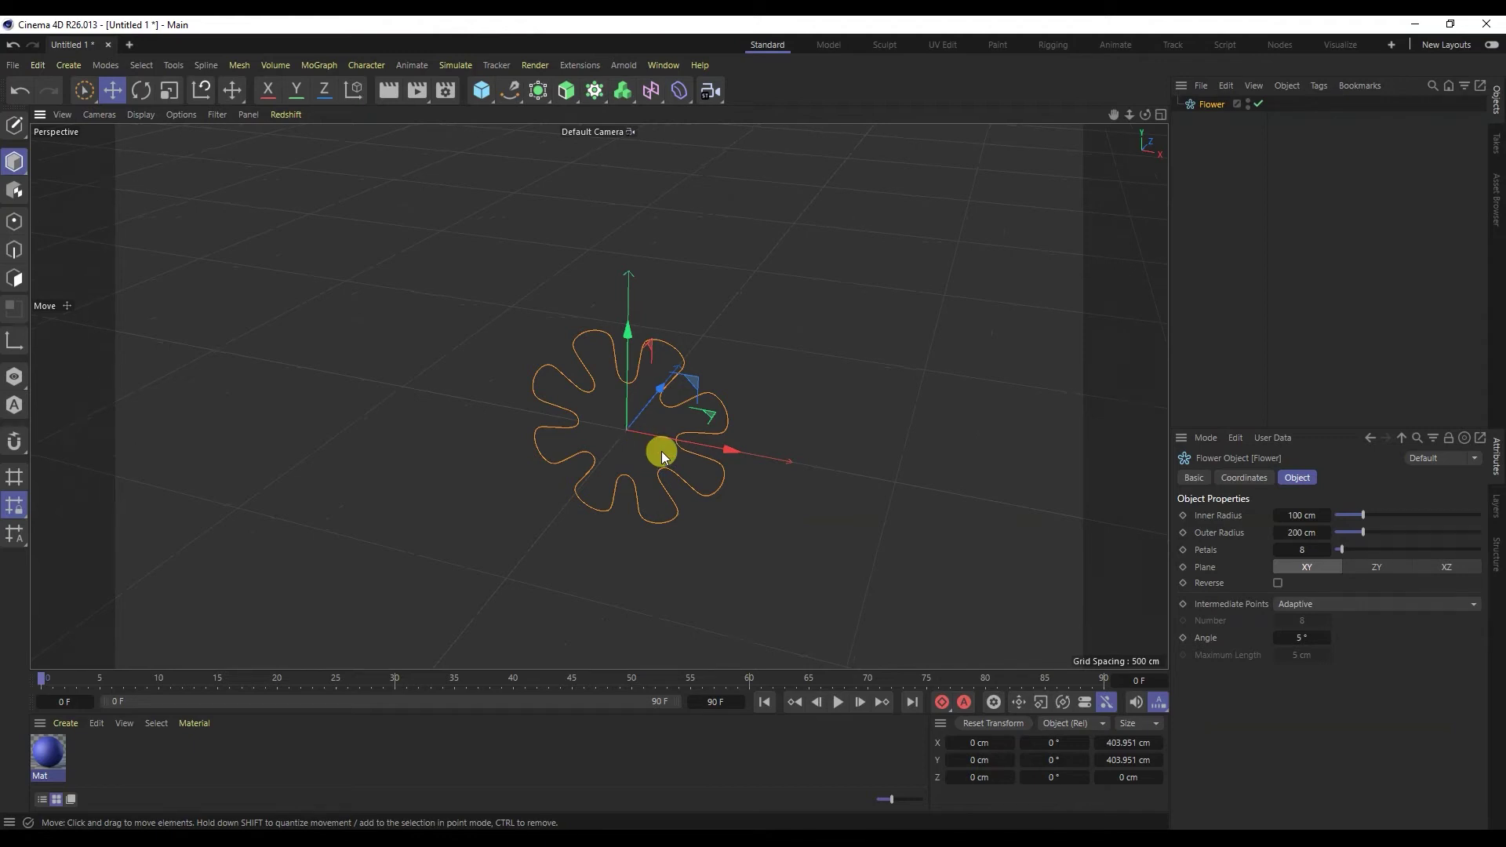
pyautogui.scroll(2, 661, 450)
# Step: Parent the Flower under an Extrude generator and set its offset to 85 cm
pyautogui.click(570, 96)
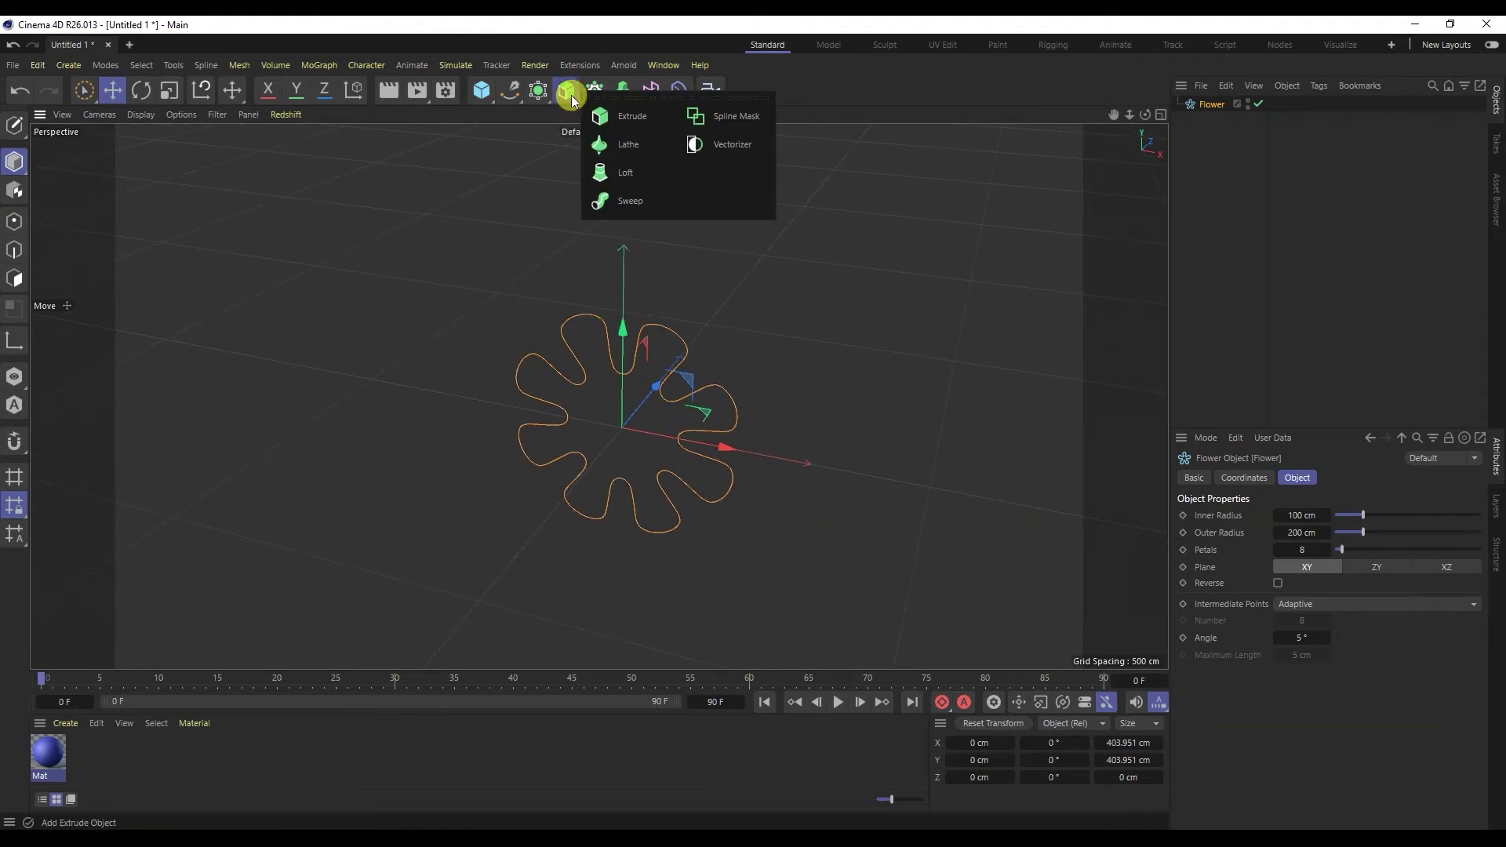
pyautogui.click(609, 112)
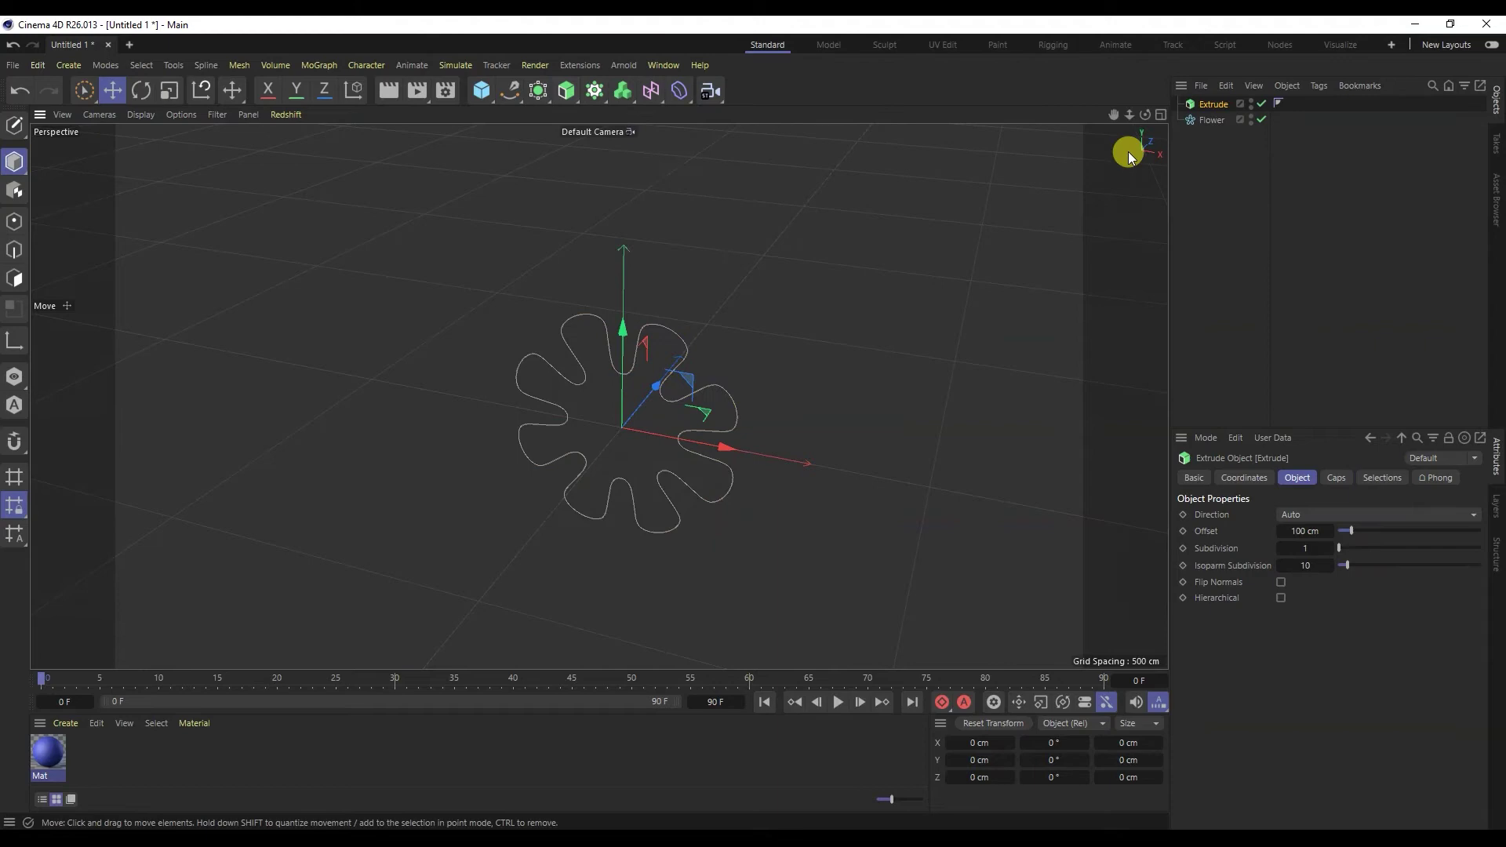
pyautogui.moveTo(1215, 107); pyautogui.dragTo(1209, 109)
pyautogui.keyDown('alt'); pyautogui.moveTo(669, 353); pyautogui.dragTo(681, 325); pyautogui.keyUp('alt')
pyautogui.click(1214, 104)
pyautogui.moveTo(1357, 531)
pyautogui.mouseDown()
pyautogui.moveTo(1348, 562)
pyautogui.moveTo(1338, 544)
pyautogui.mouseUp()
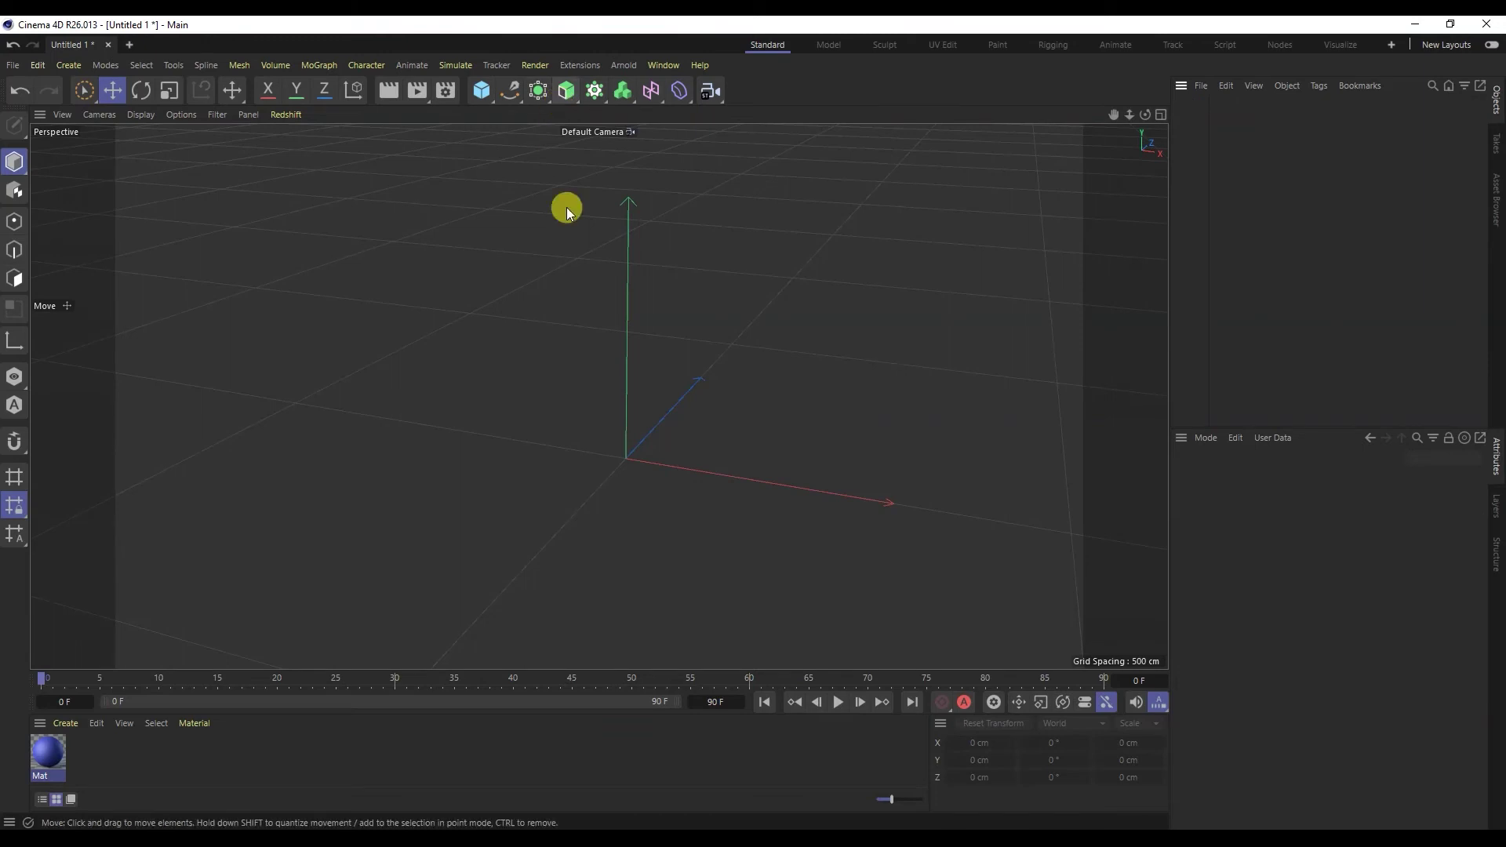
# Step: Add a Subdivision Surface and a Tube, nest the Tube under it, and select both
pyautogui.click(539, 93)
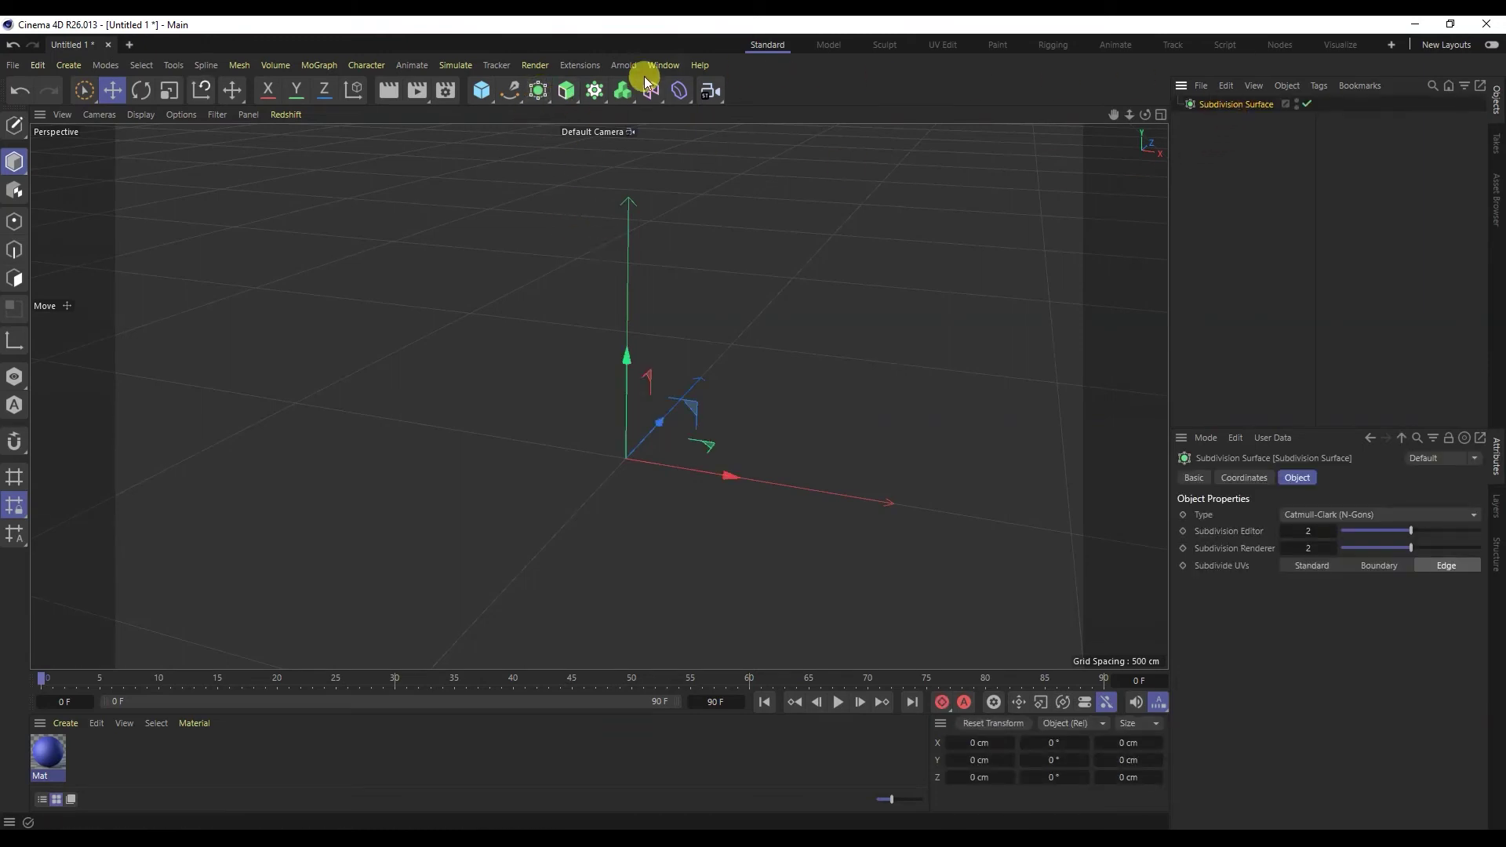
pyautogui.click(476, 96)
pyautogui.click(794, 173)
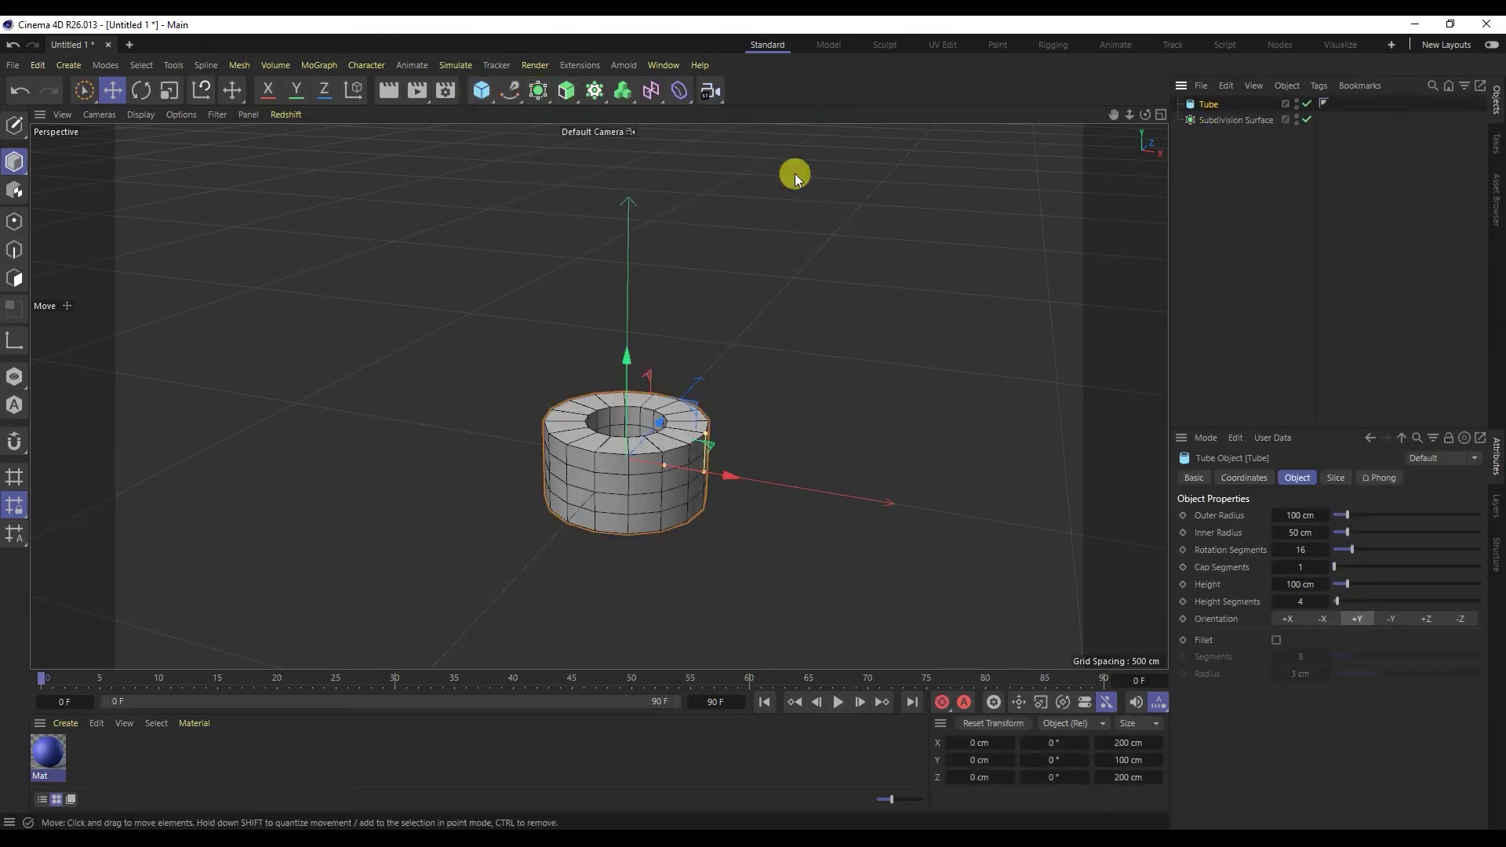
pyautogui.scroll(2, 659, 379)
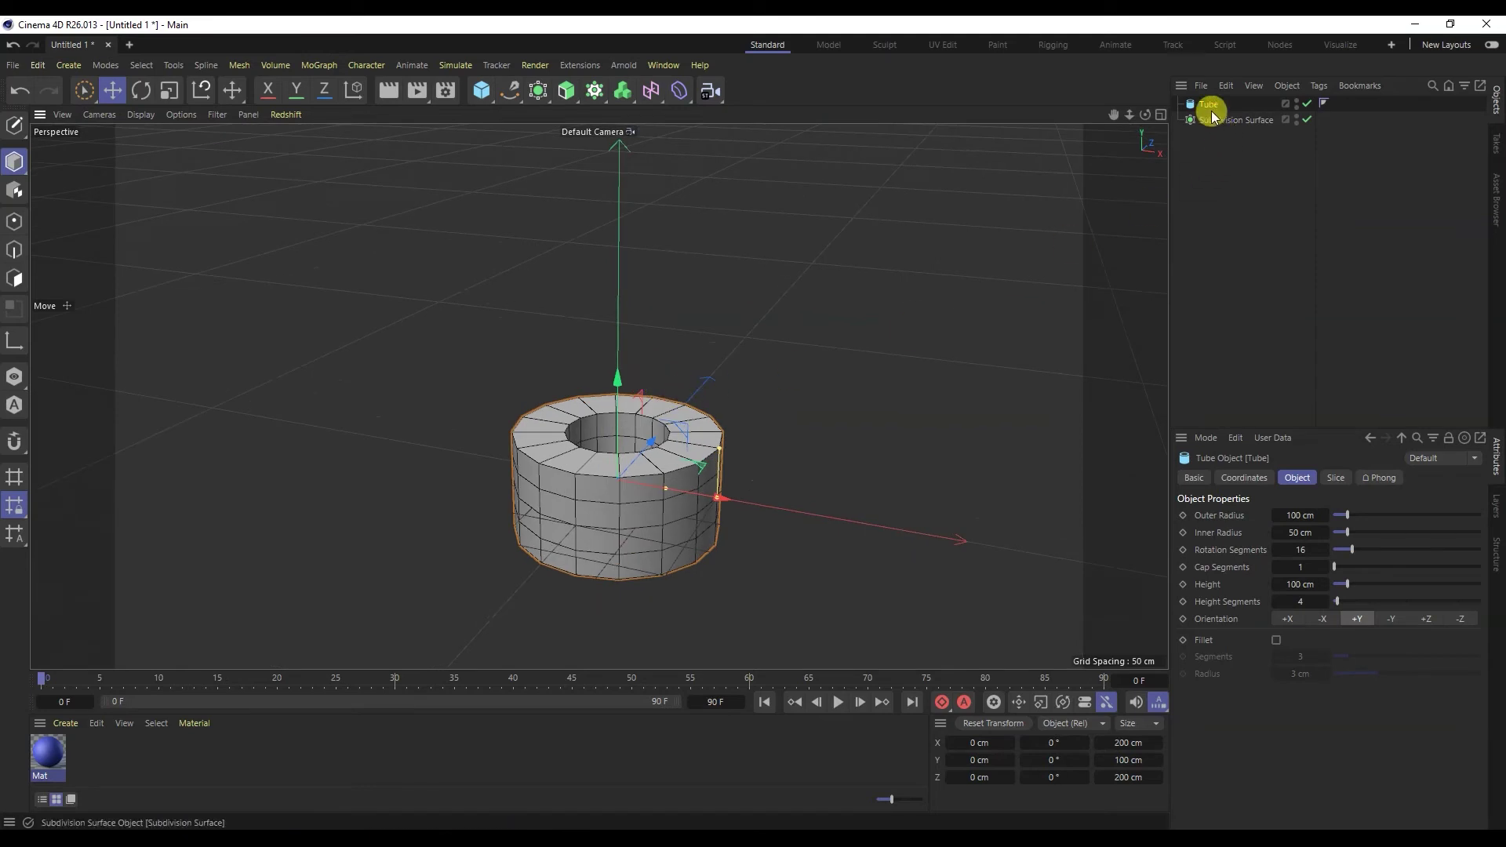
pyautogui.moveTo(1212, 111); pyautogui.dragTo(1213, 120)
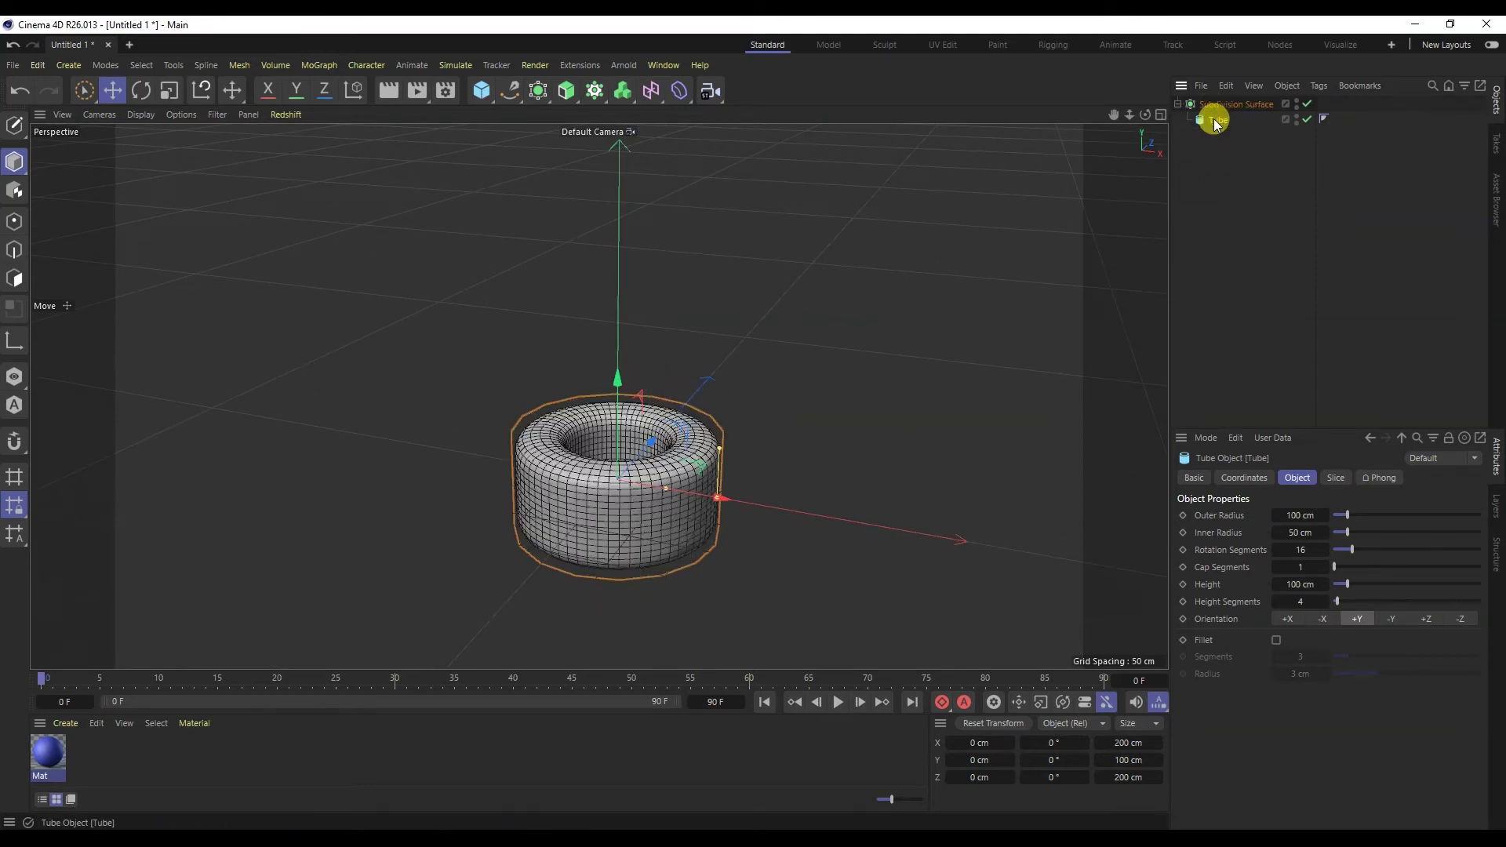
pyautogui.click(745, 447)
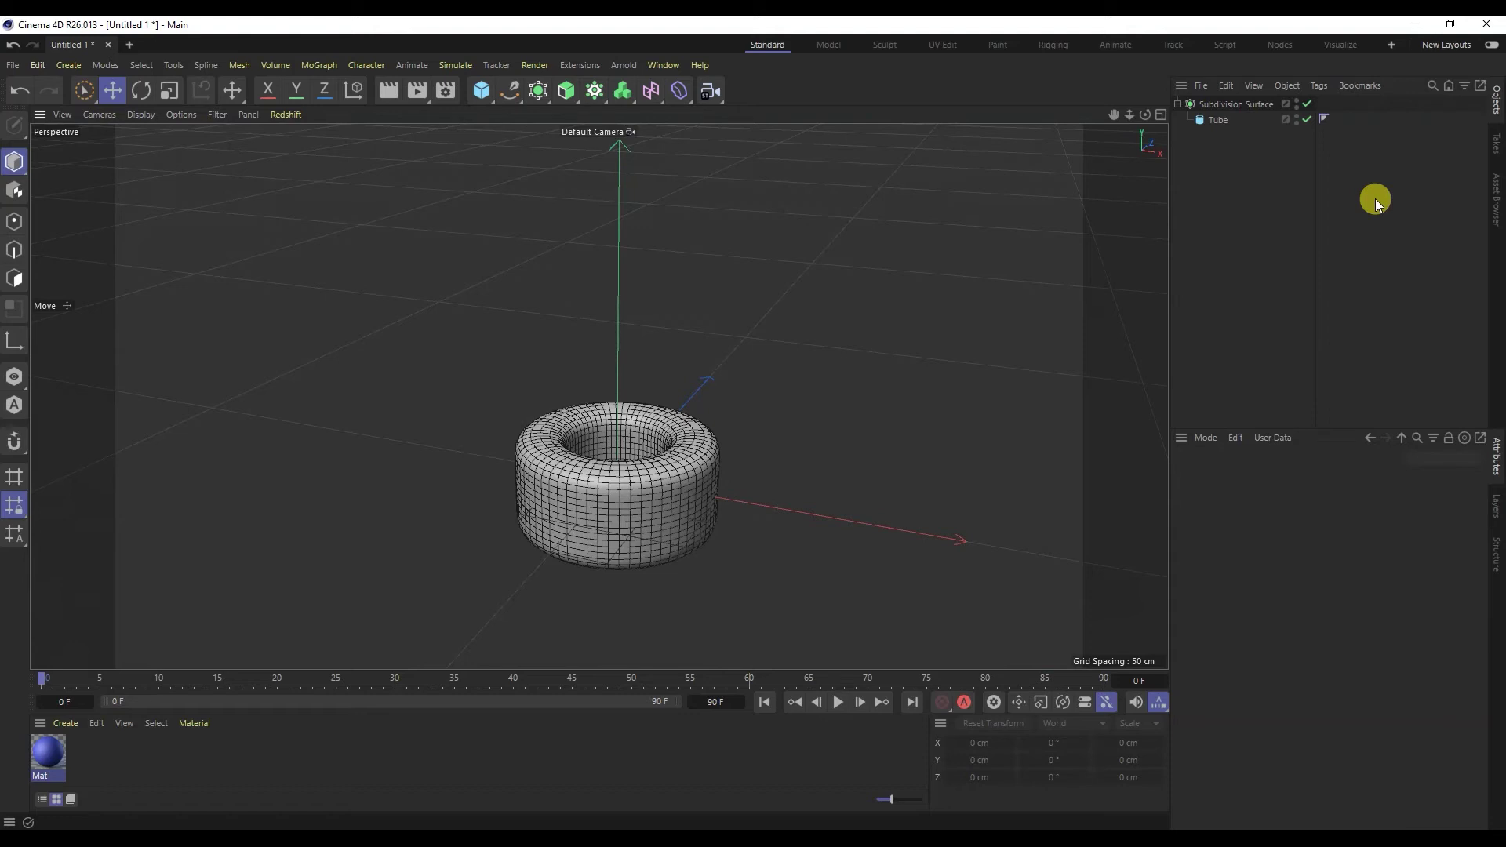
pyautogui.moveTo(1376, 199); pyautogui.dragTo(1200, 94)
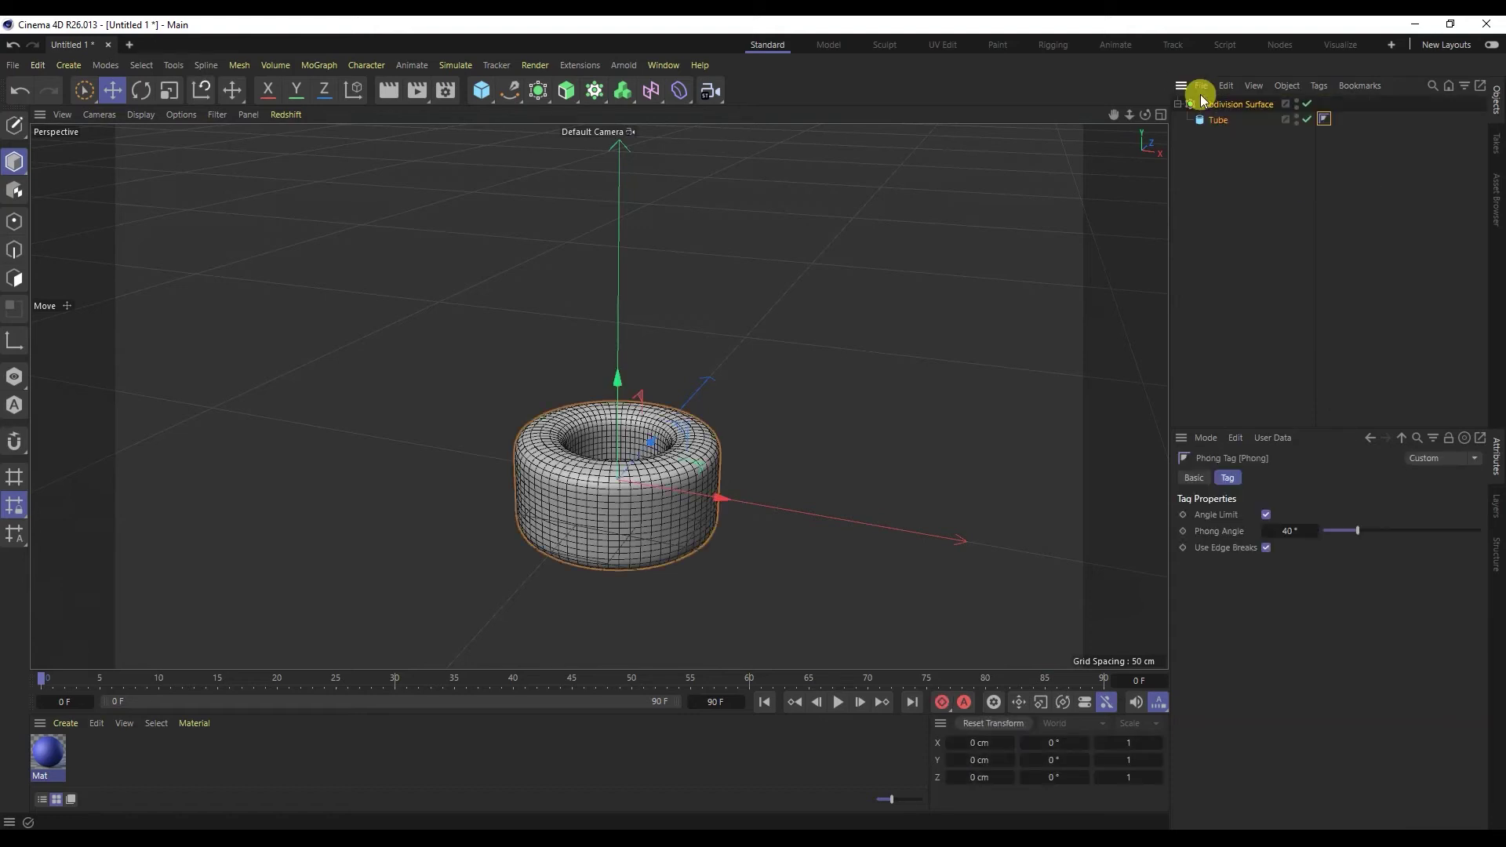
# Step: Delete the subdivided tube and add a Bend deformer from the Deformer palette
pyautogui.press('Delete')
pyautogui.click(596, 92)
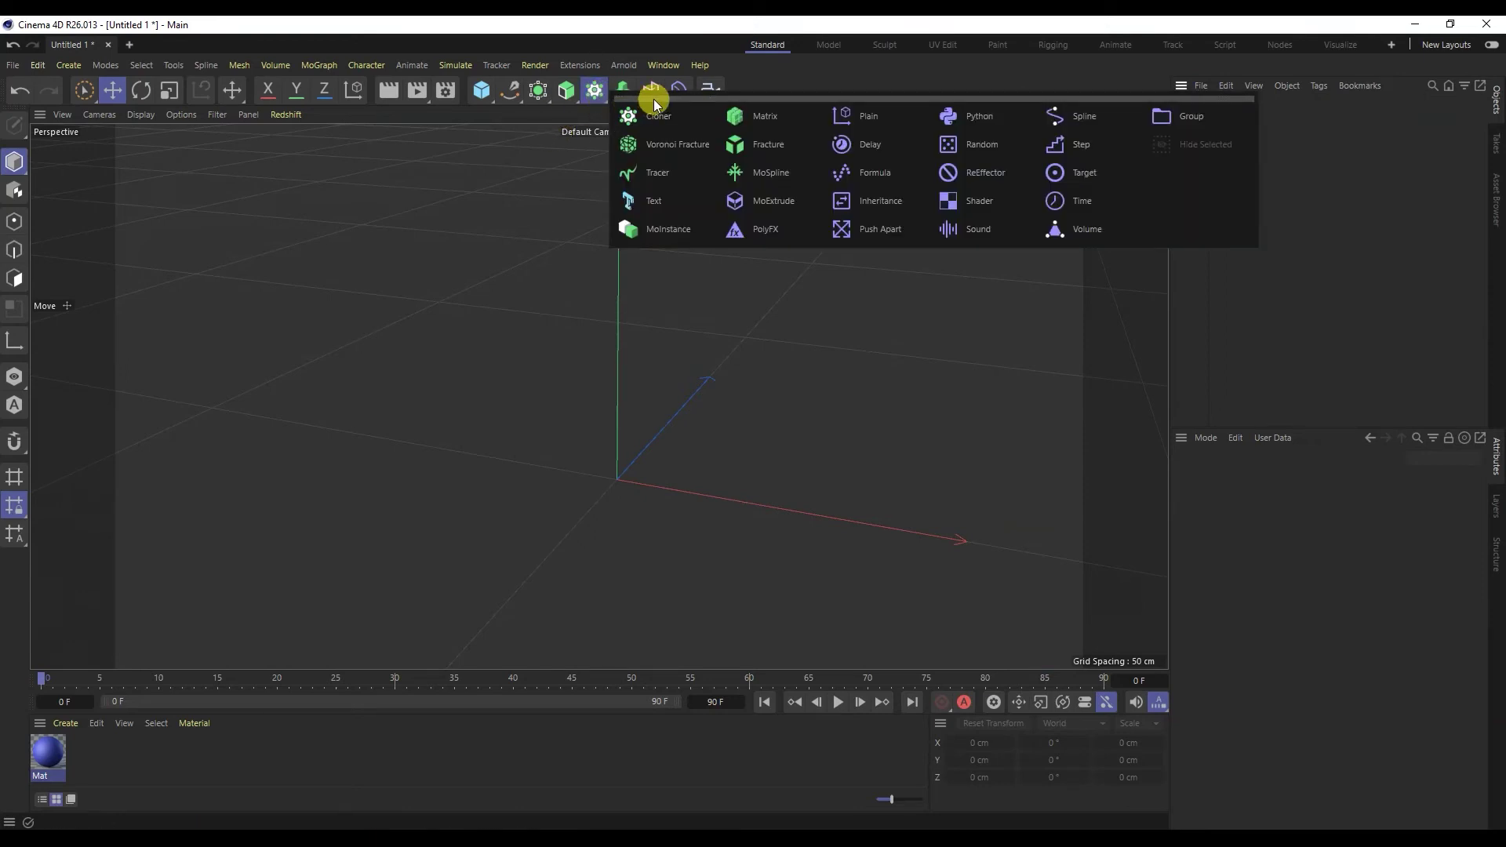
pyautogui.moveTo(652, 99); pyautogui.dragTo(695, 139)
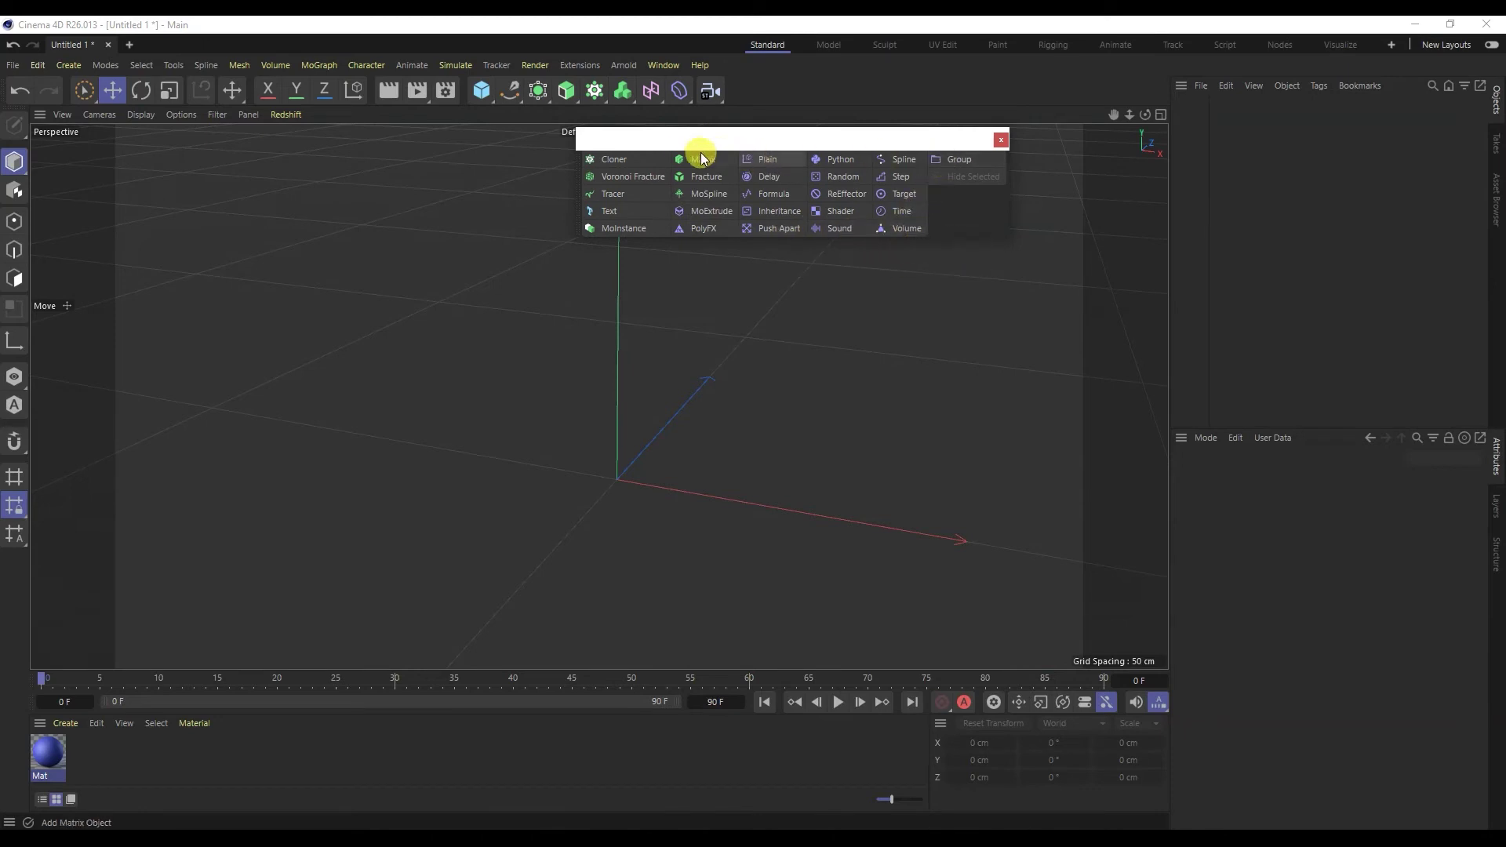
pyautogui.click(998, 141)
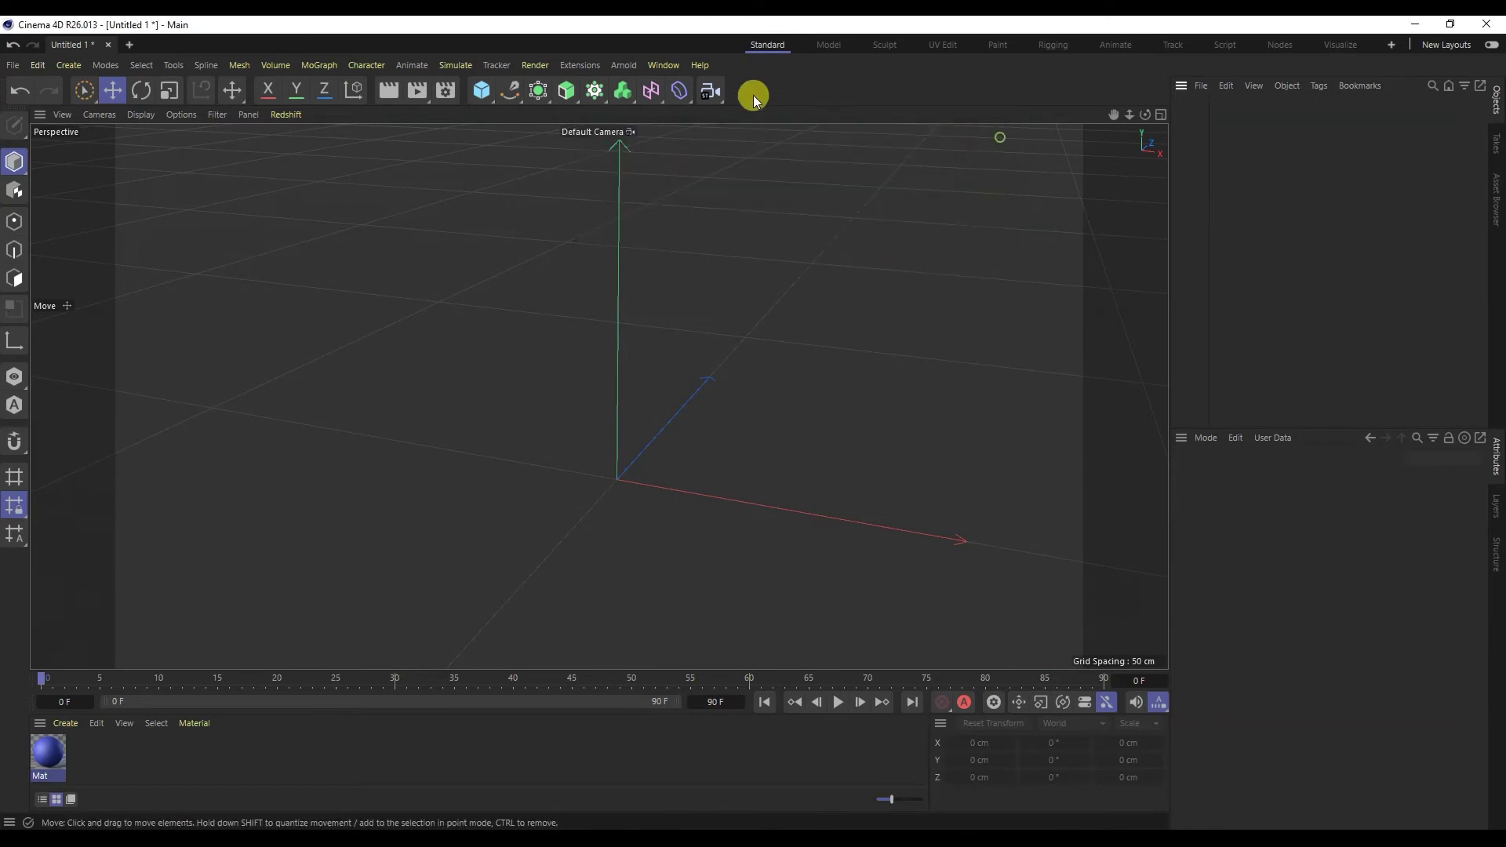
pyautogui.click(680, 90)
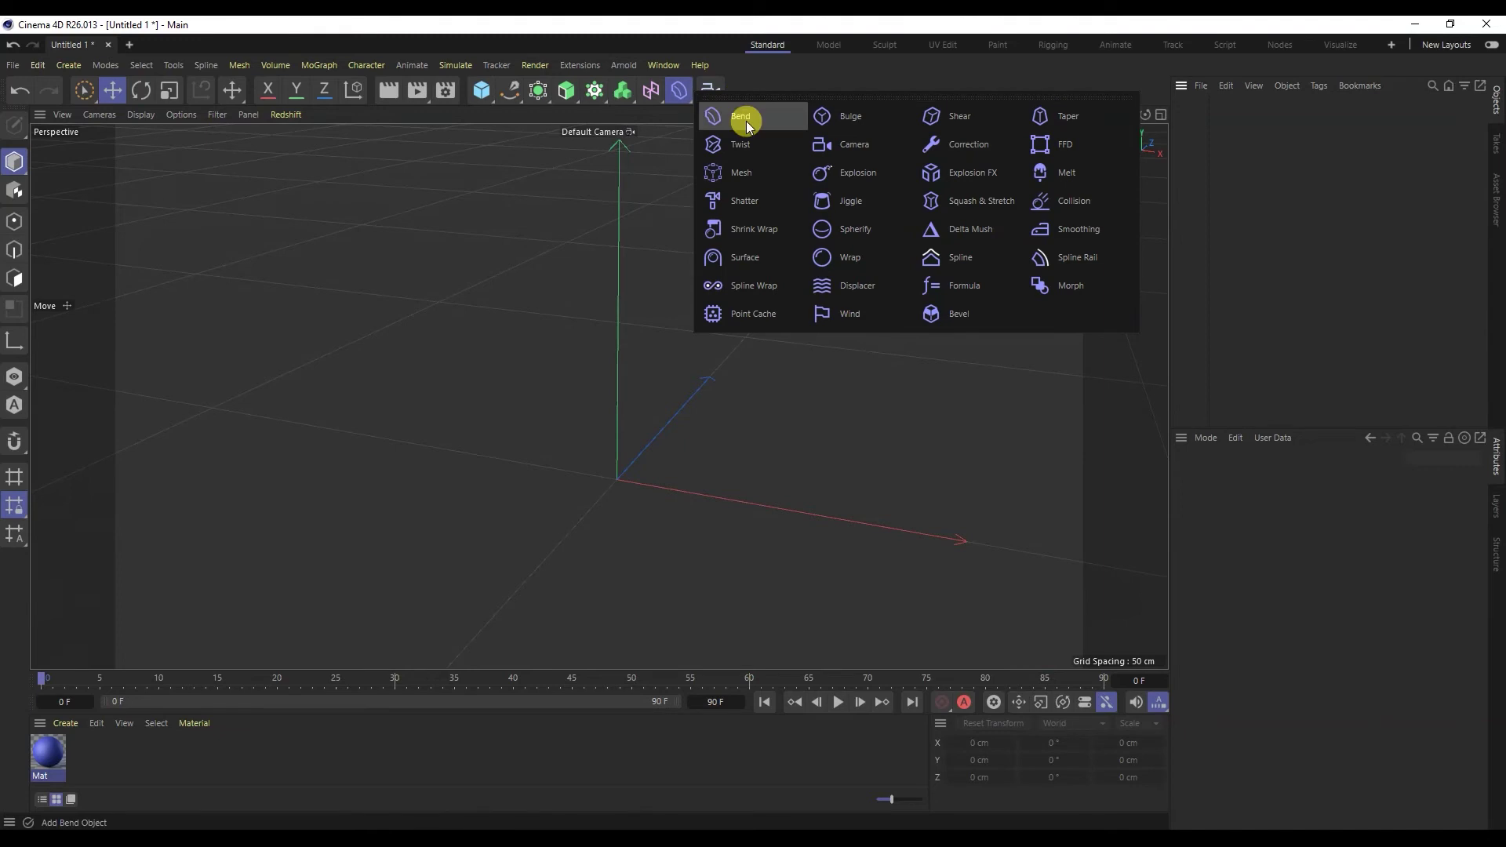
pyautogui.click(747, 119)
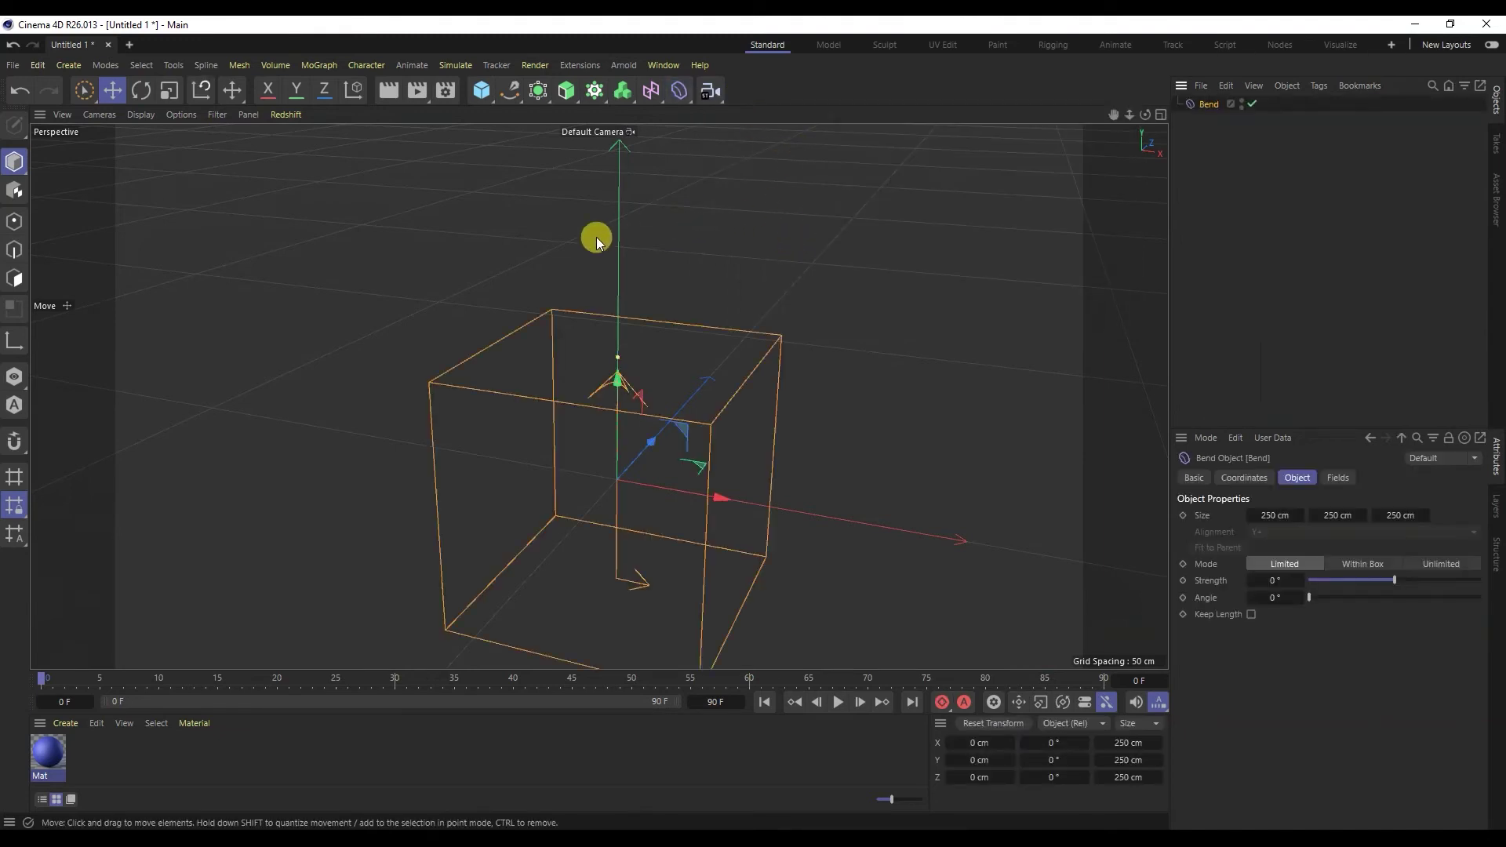
# Step: Add a cube 746.848 cm tall with segments X/Y/Z set to 11/20/9
pyautogui.click(481, 90)
pyautogui.moveTo(1331, 566); pyautogui.dragTo(1408, 601)
pyautogui.click(1385, 584)
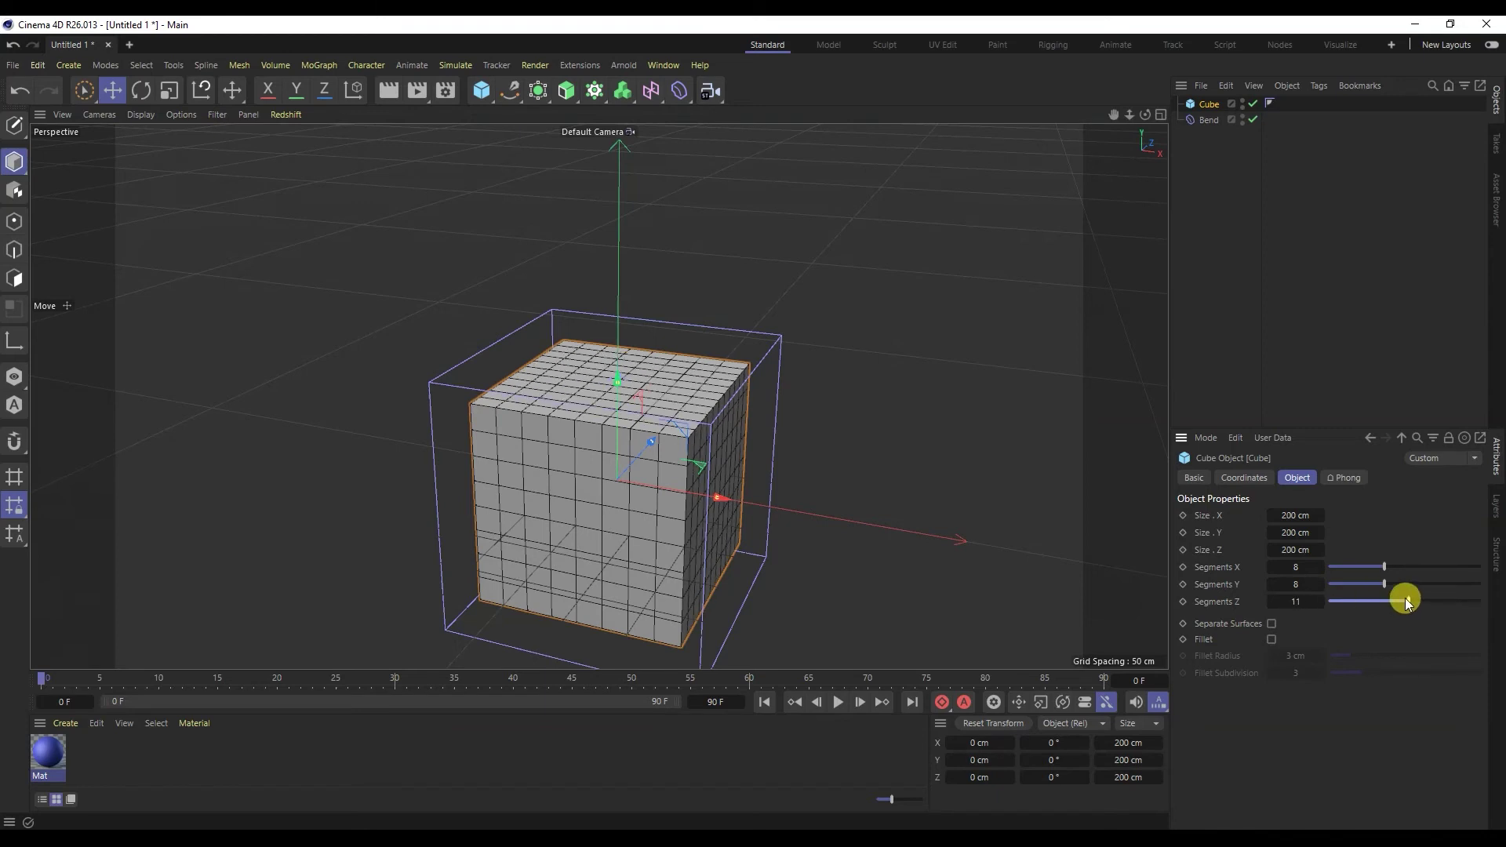
pyautogui.scroll(-2, 784, 427)
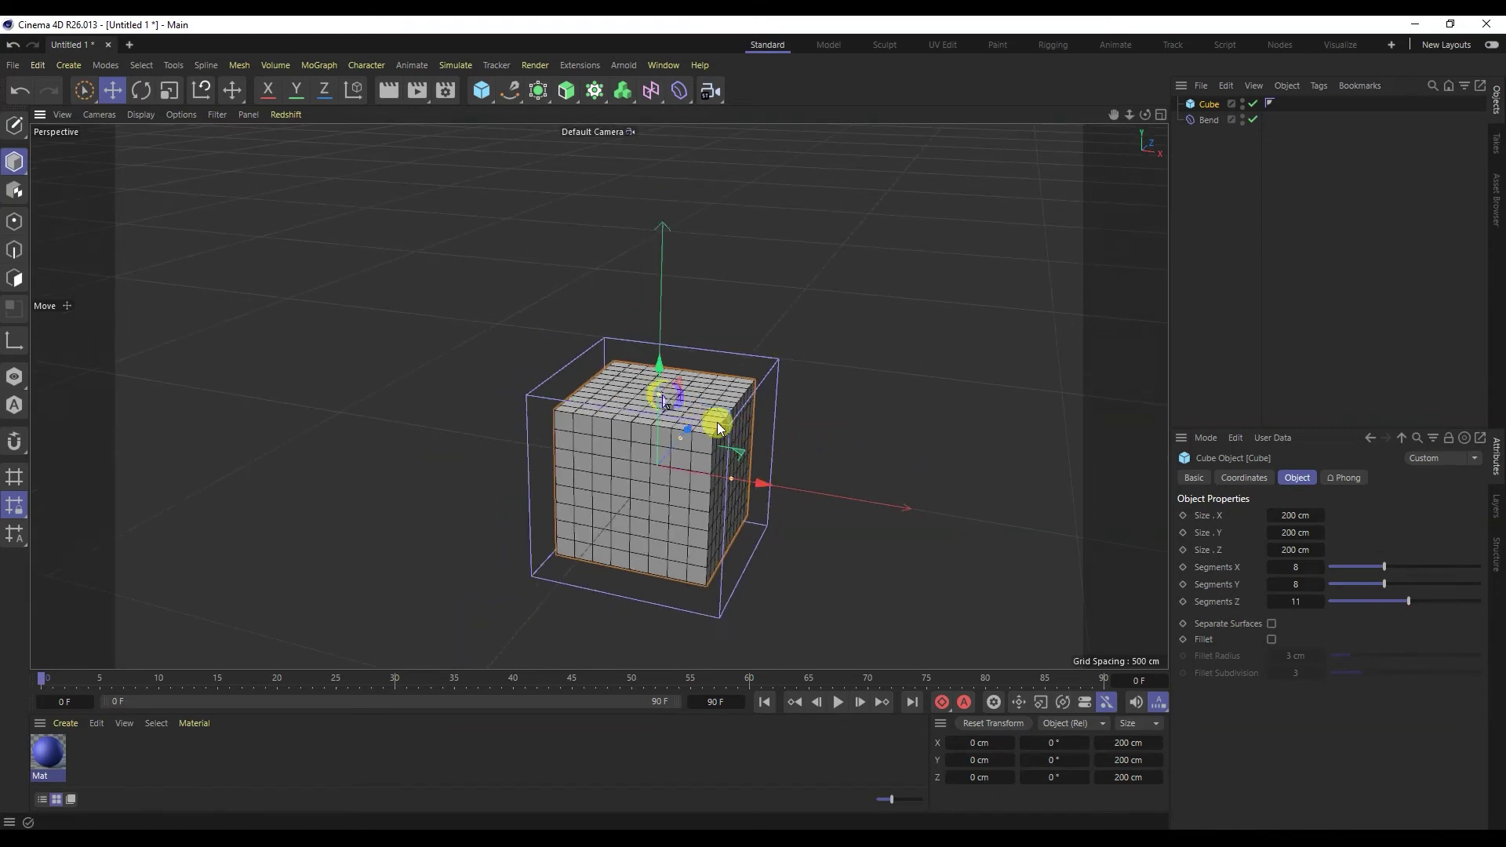
pyautogui.moveTo(716, 421); pyautogui.dragTo(675, 279)
pyautogui.click(1407, 567)
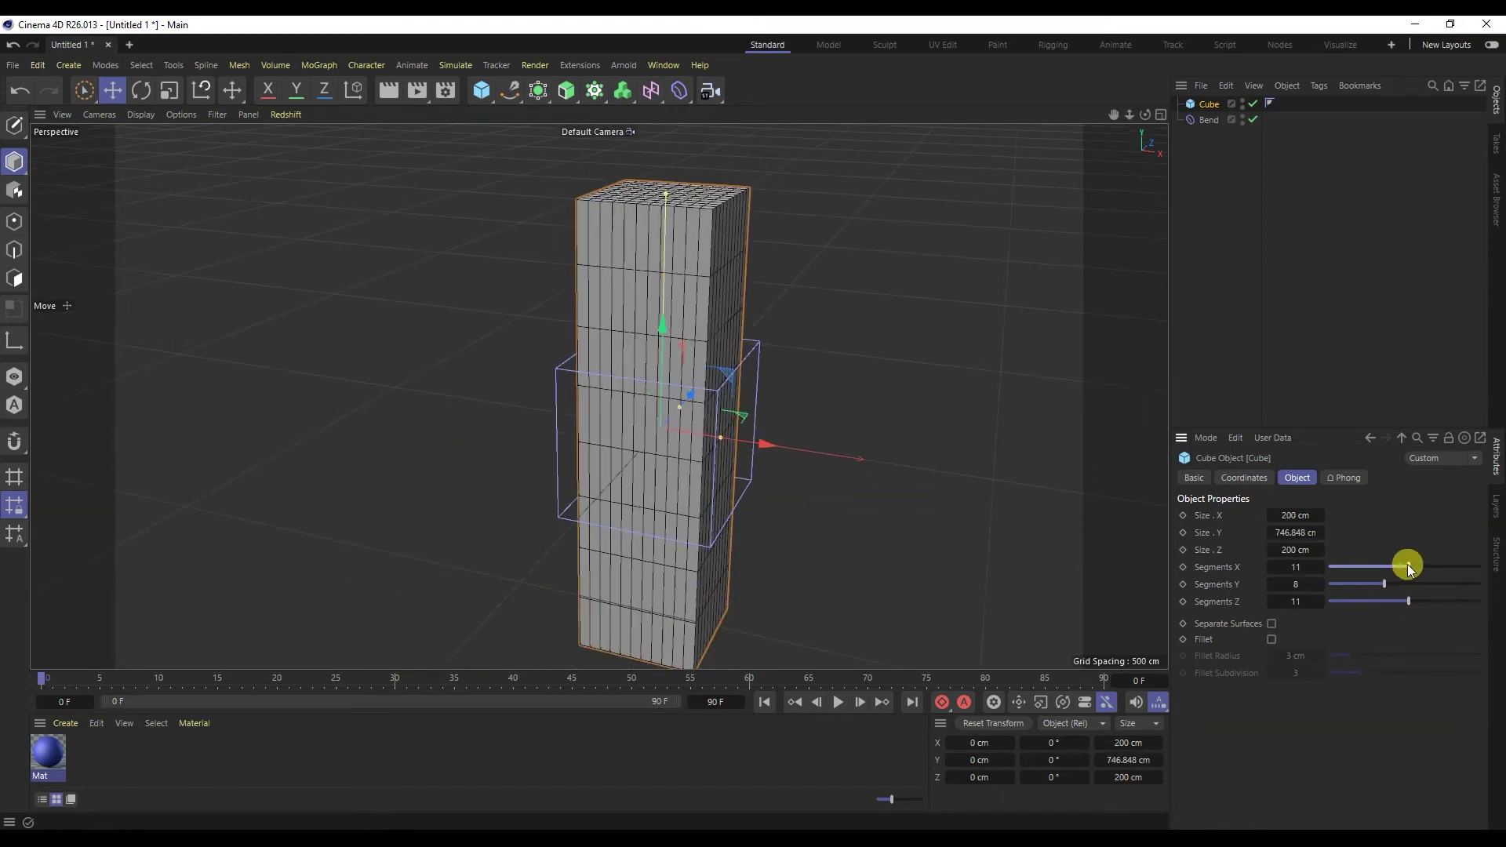
pyautogui.moveTo(1404, 590); pyautogui.dragTo(1358, 591)
pyautogui.scroll(-2, 712, 416)
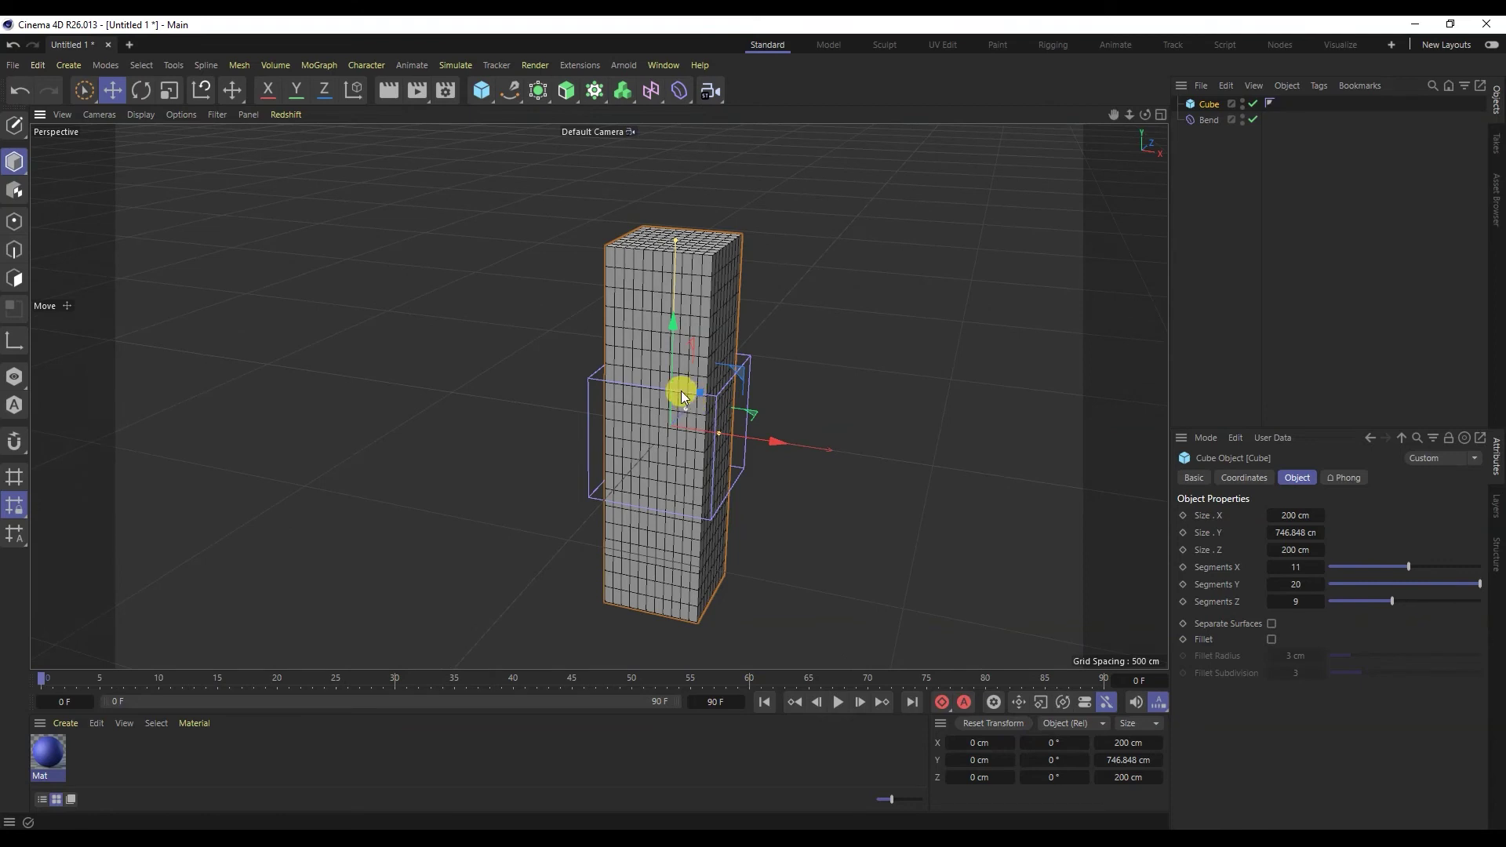
# Step: Nest the Bend under the Cube, fit it to parent, and set strength 81°, angle 322°
pyautogui.click(1208, 120)
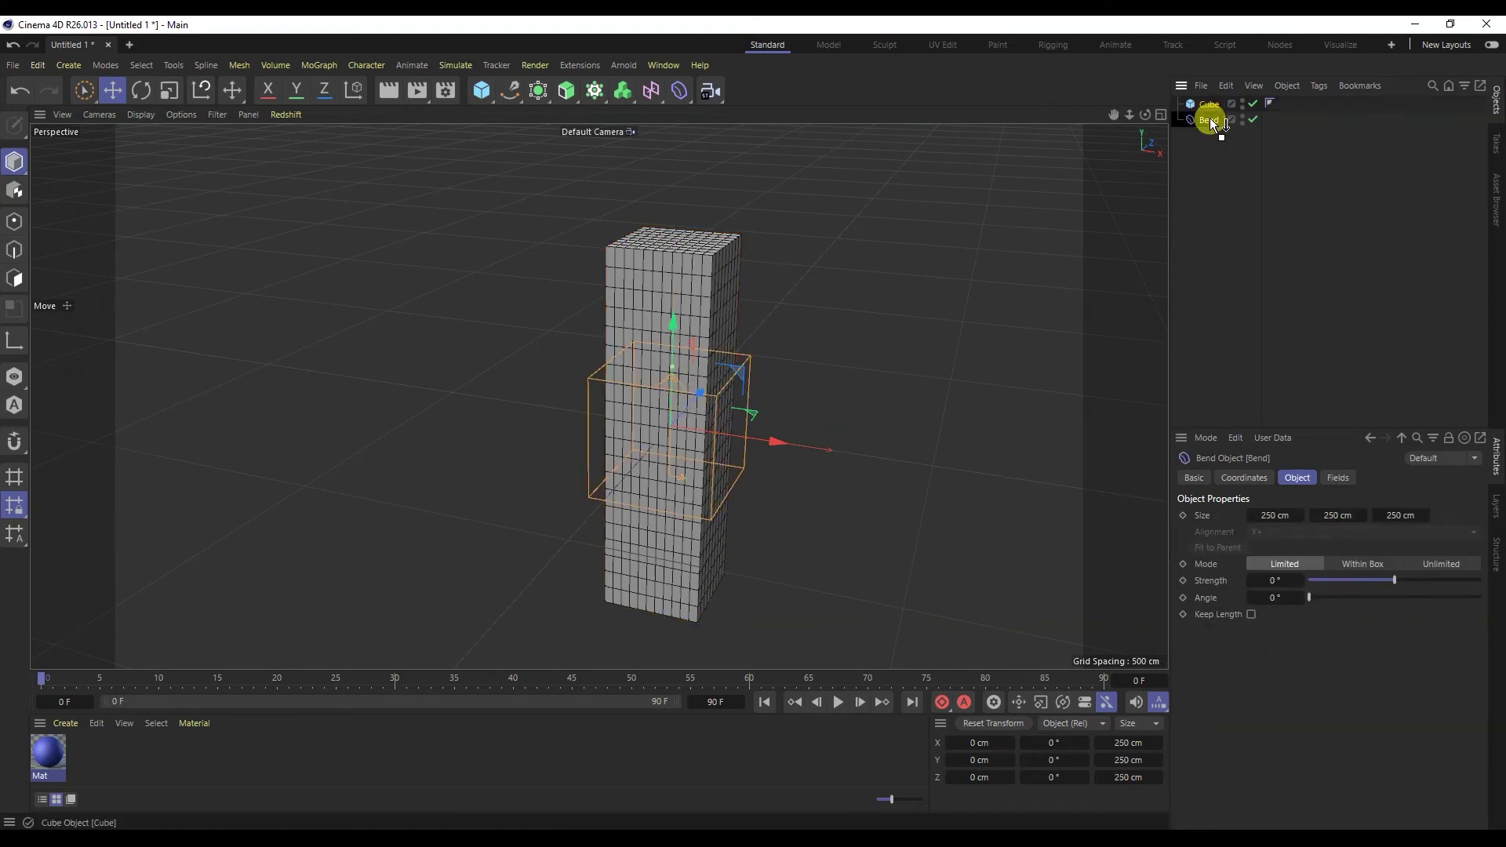
pyautogui.moveTo(1214, 124); pyautogui.dragTo(1205, 102)
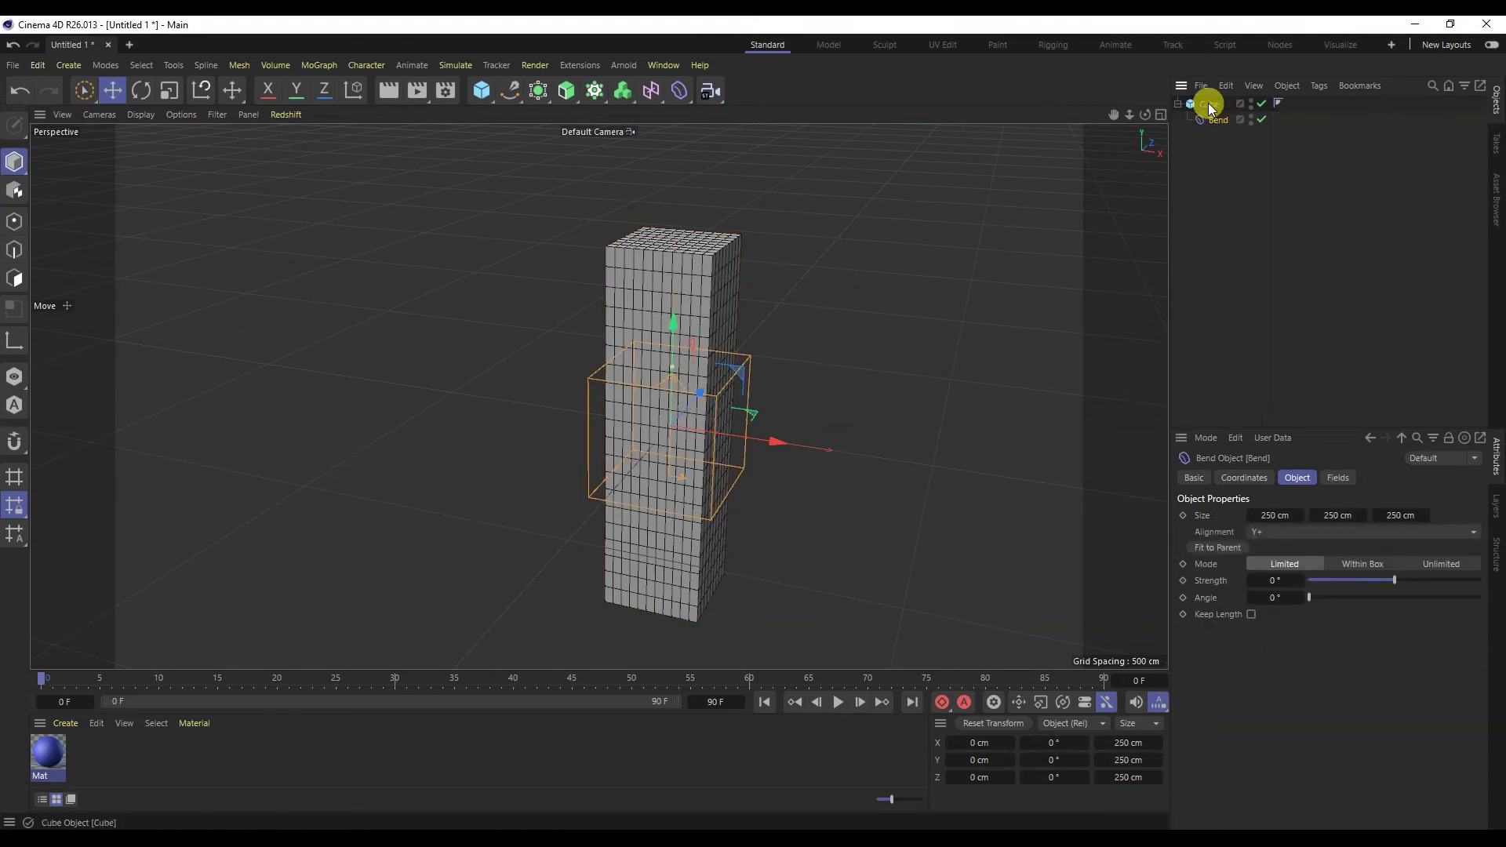
pyautogui.click(1216, 548)
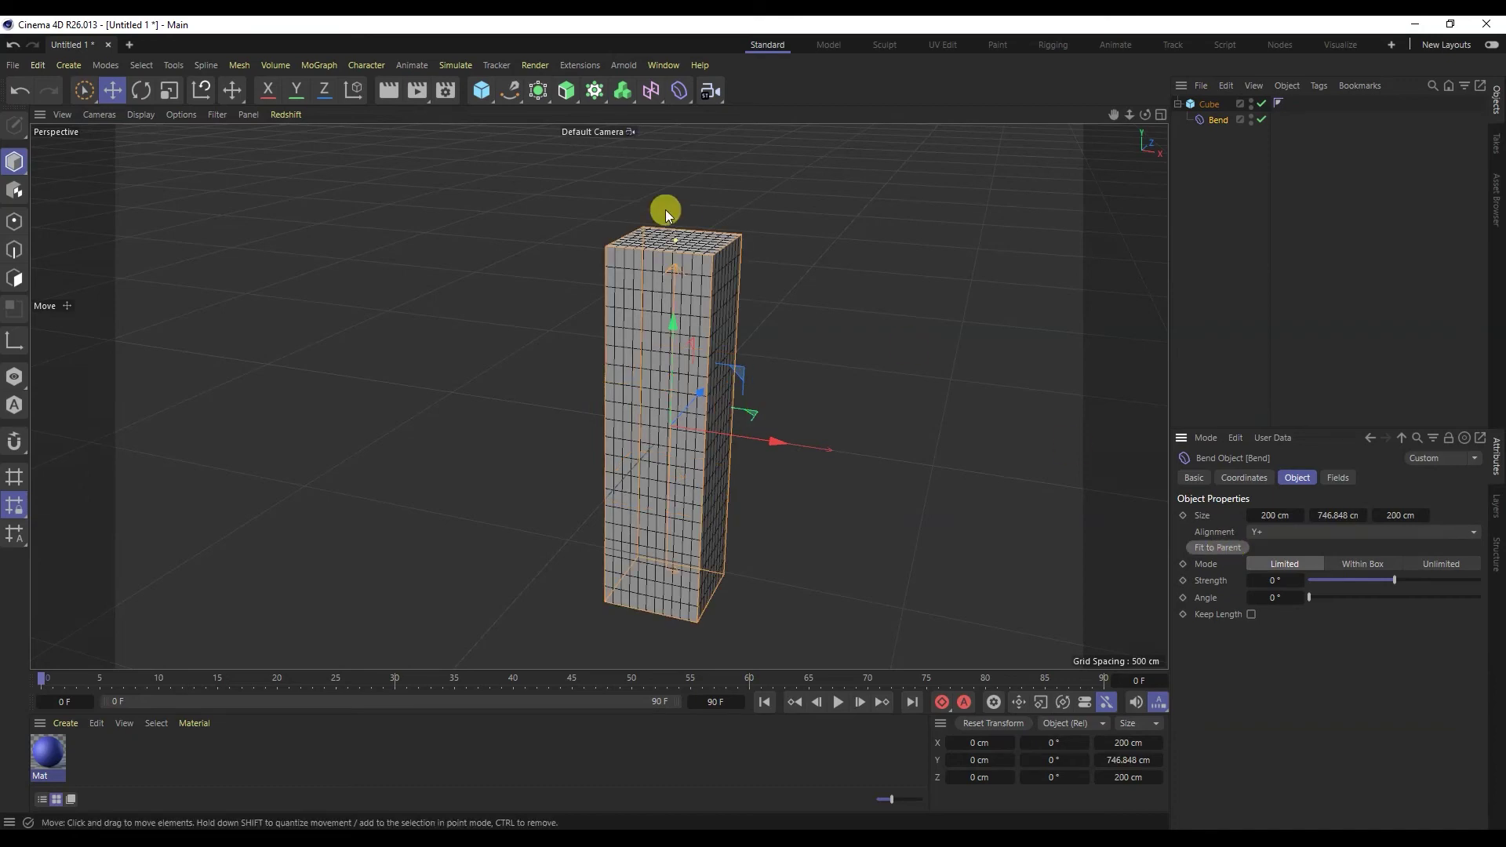
pyautogui.moveTo(1394, 580)
pyautogui.mouseDown()
pyautogui.moveTo(1366, 576)
pyautogui.moveTo(1426, 589)
pyautogui.moveTo(1362, 579)
pyautogui.moveTo(1412, 594)
pyautogui.mouseUp()
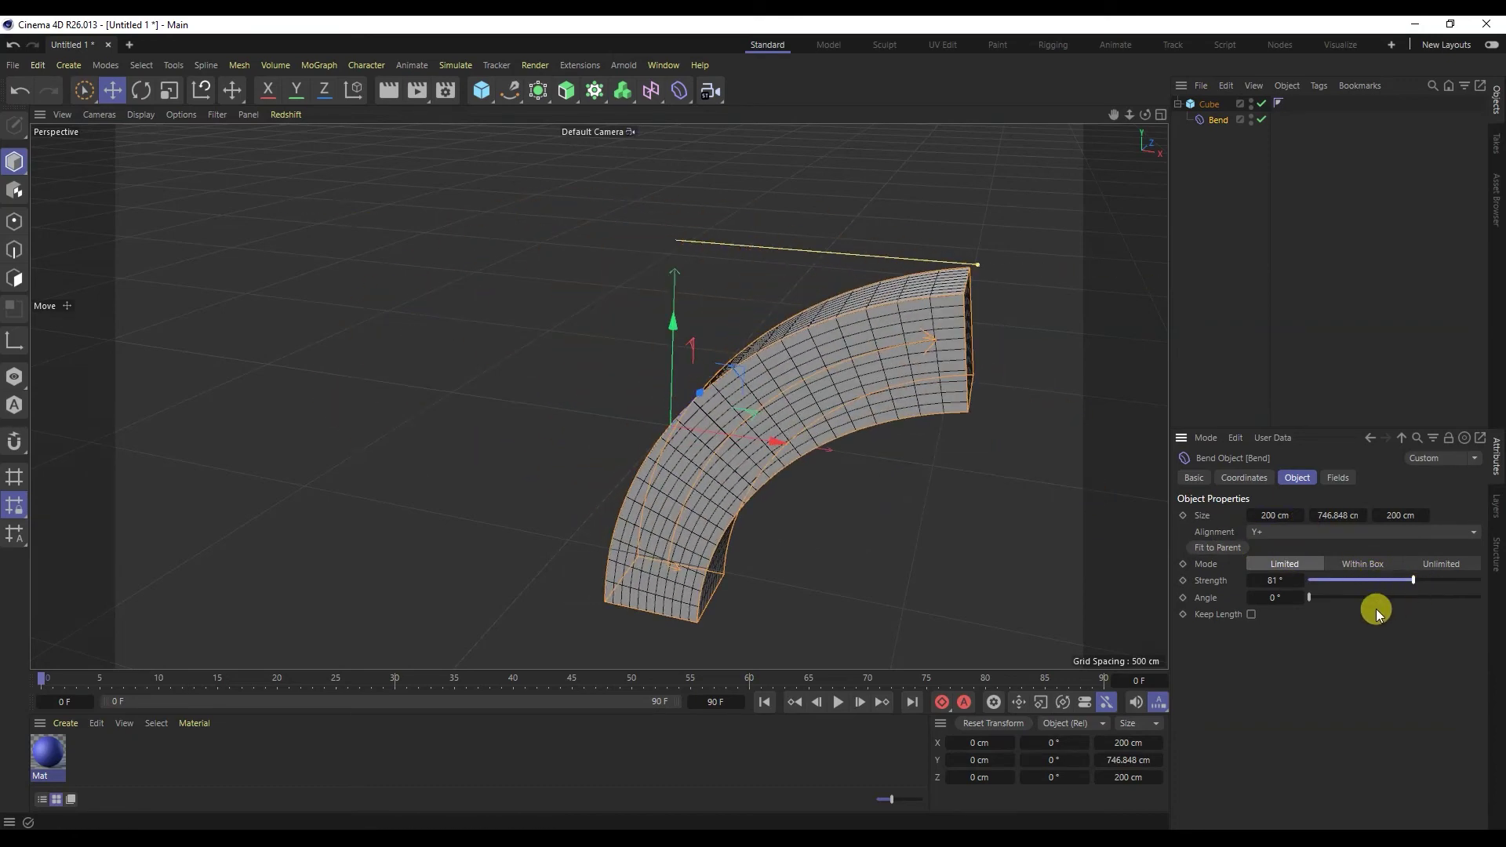
pyautogui.moveTo(1312, 597); pyautogui.dragTo(1462, 605)
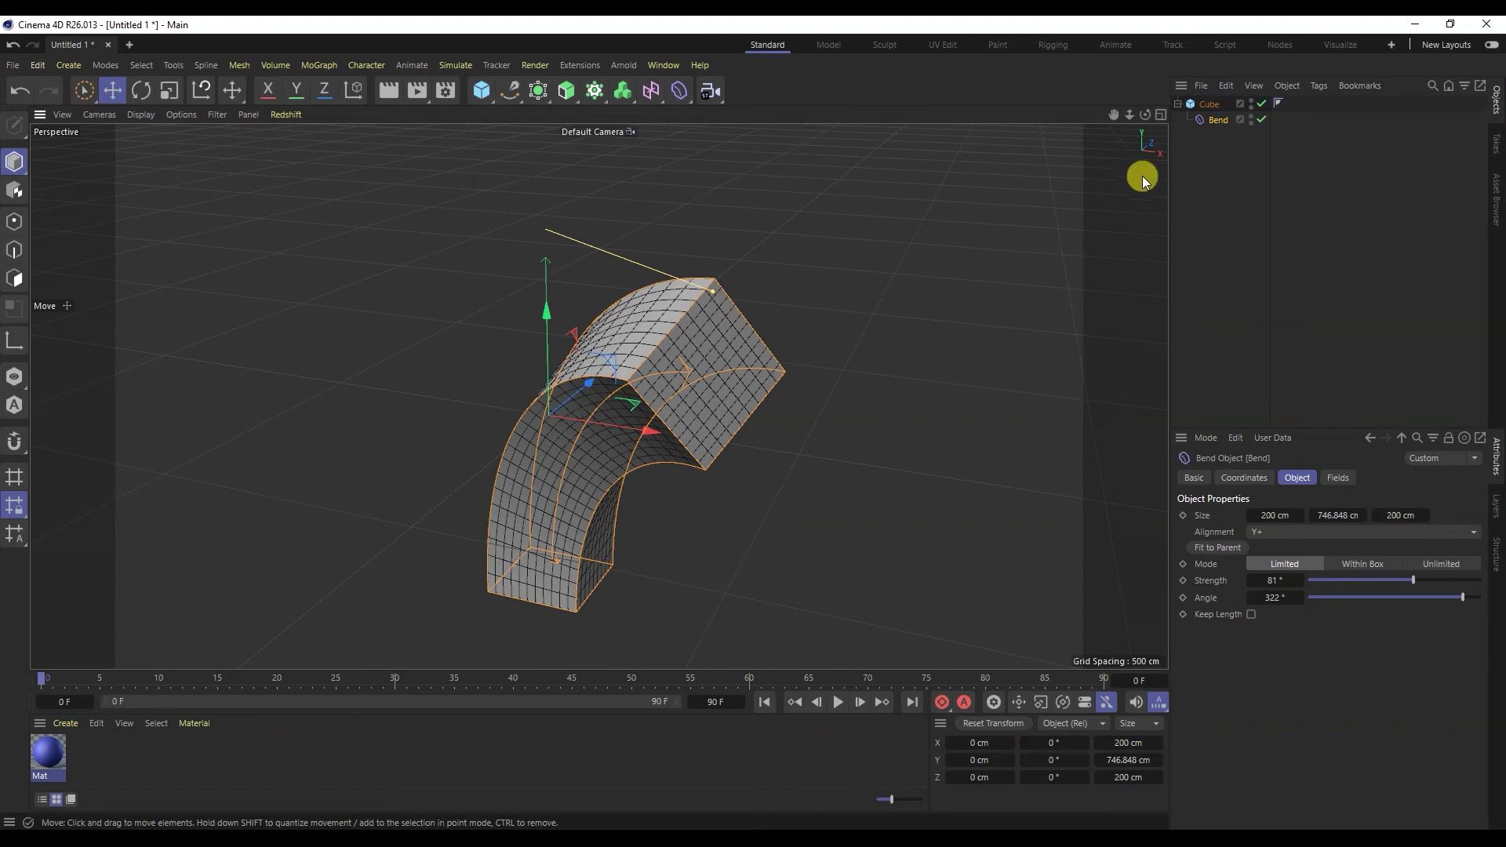
pyautogui.click(1208, 139)
pyautogui.click(1208, 105)
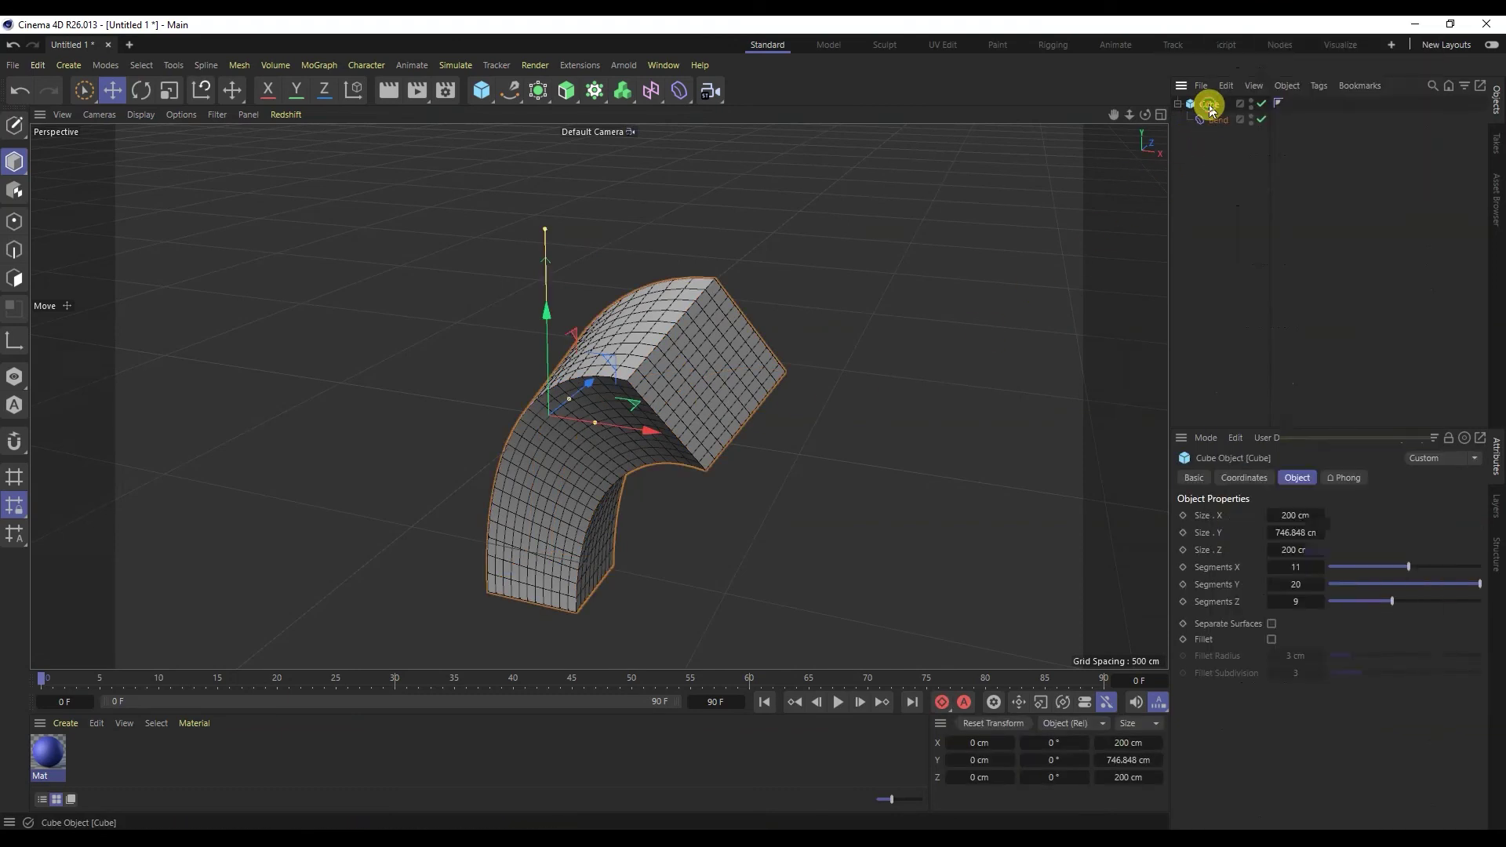
# Step: Add a Vibrate tag to the Cube from its Animation Tags context menu
pyautogui.rightClick(1211, 107)
pyautogui.moveTo(1254, 224)
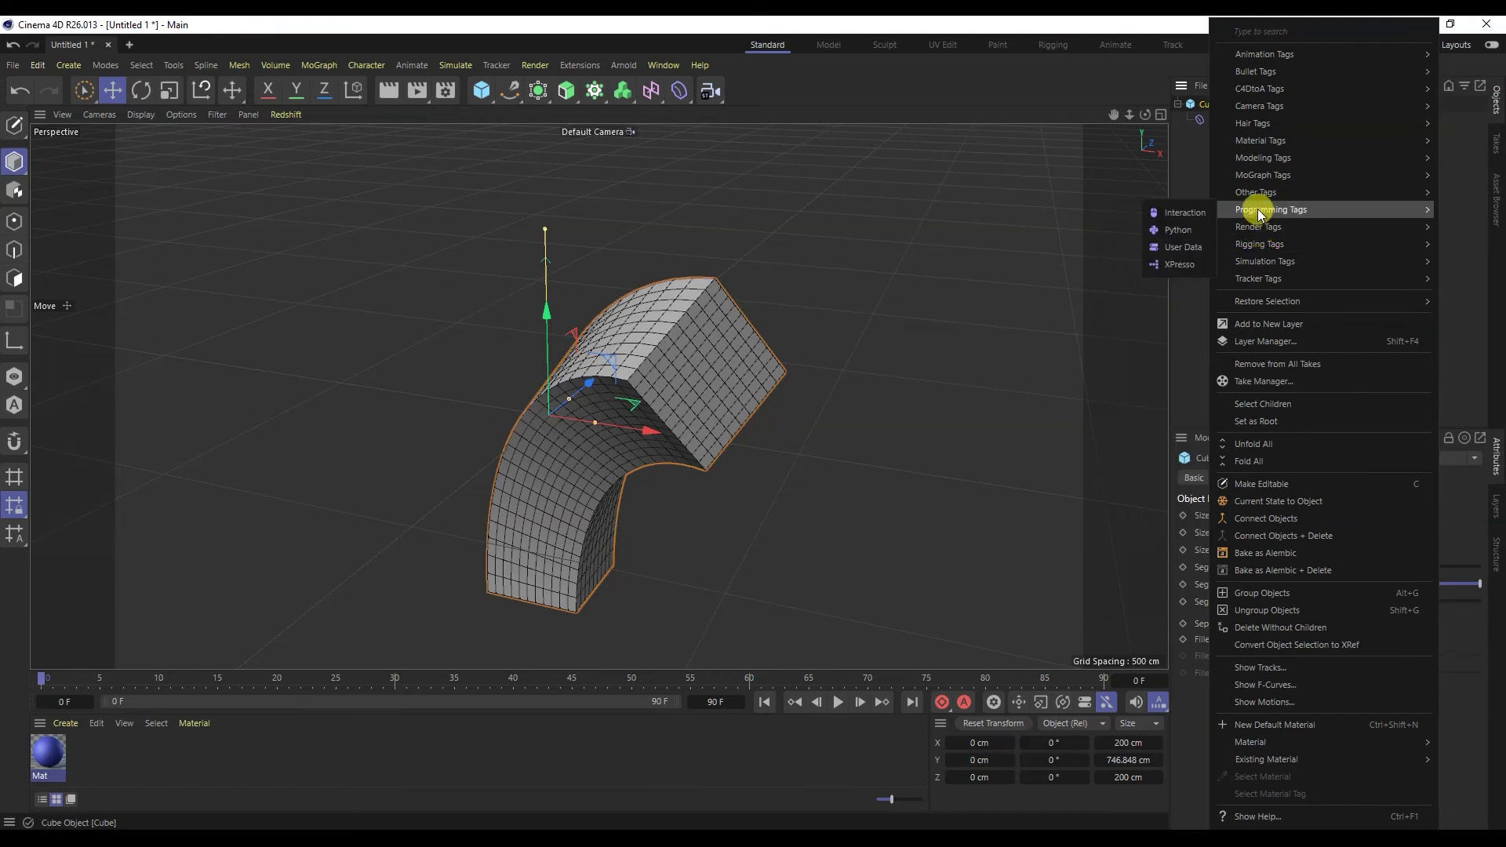
pyautogui.moveTo(1265, 149)
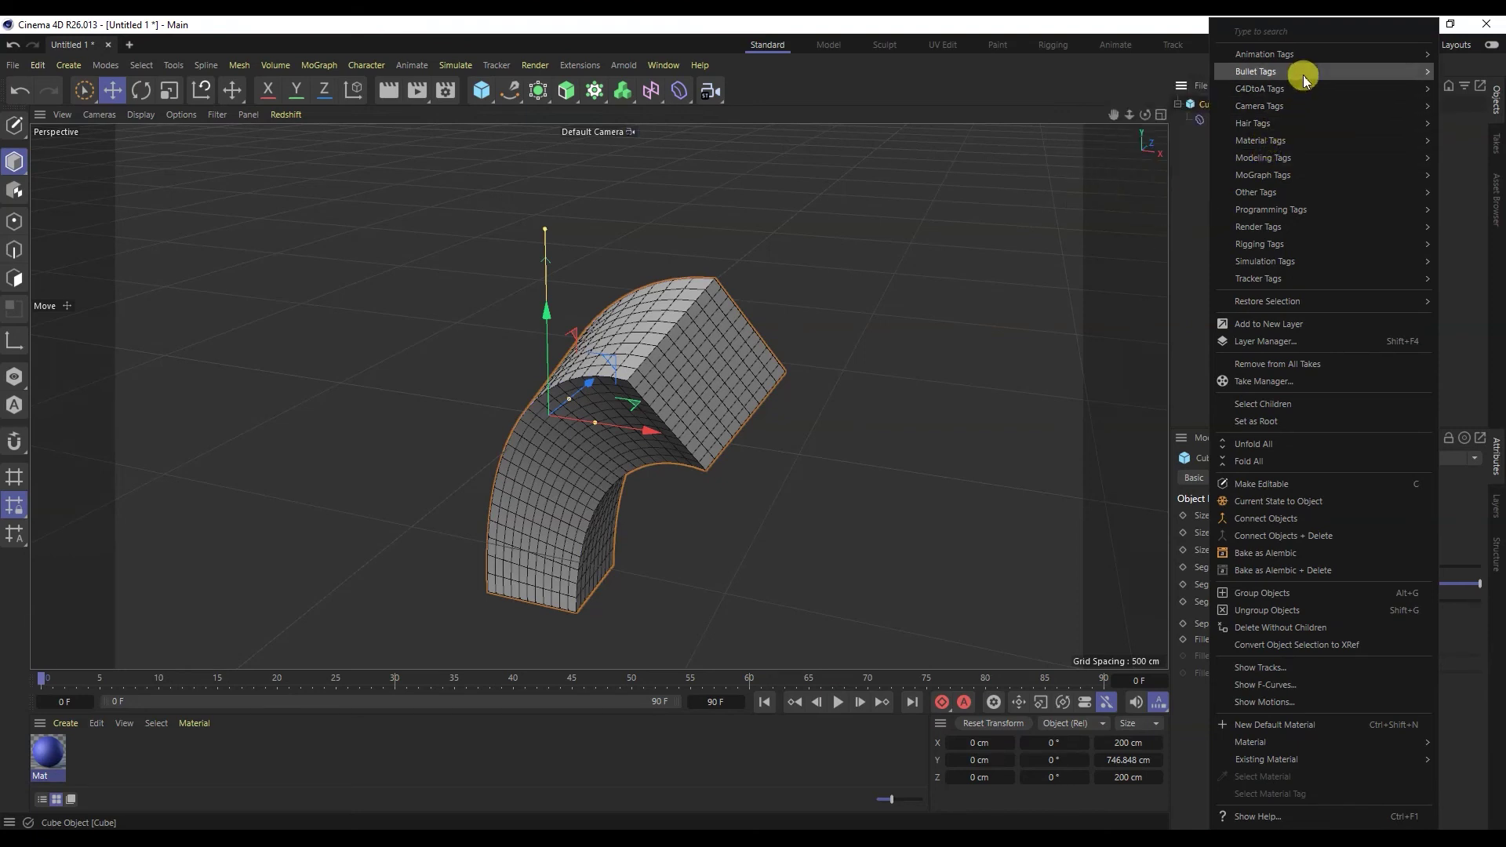
pyautogui.moveTo(1306, 60)
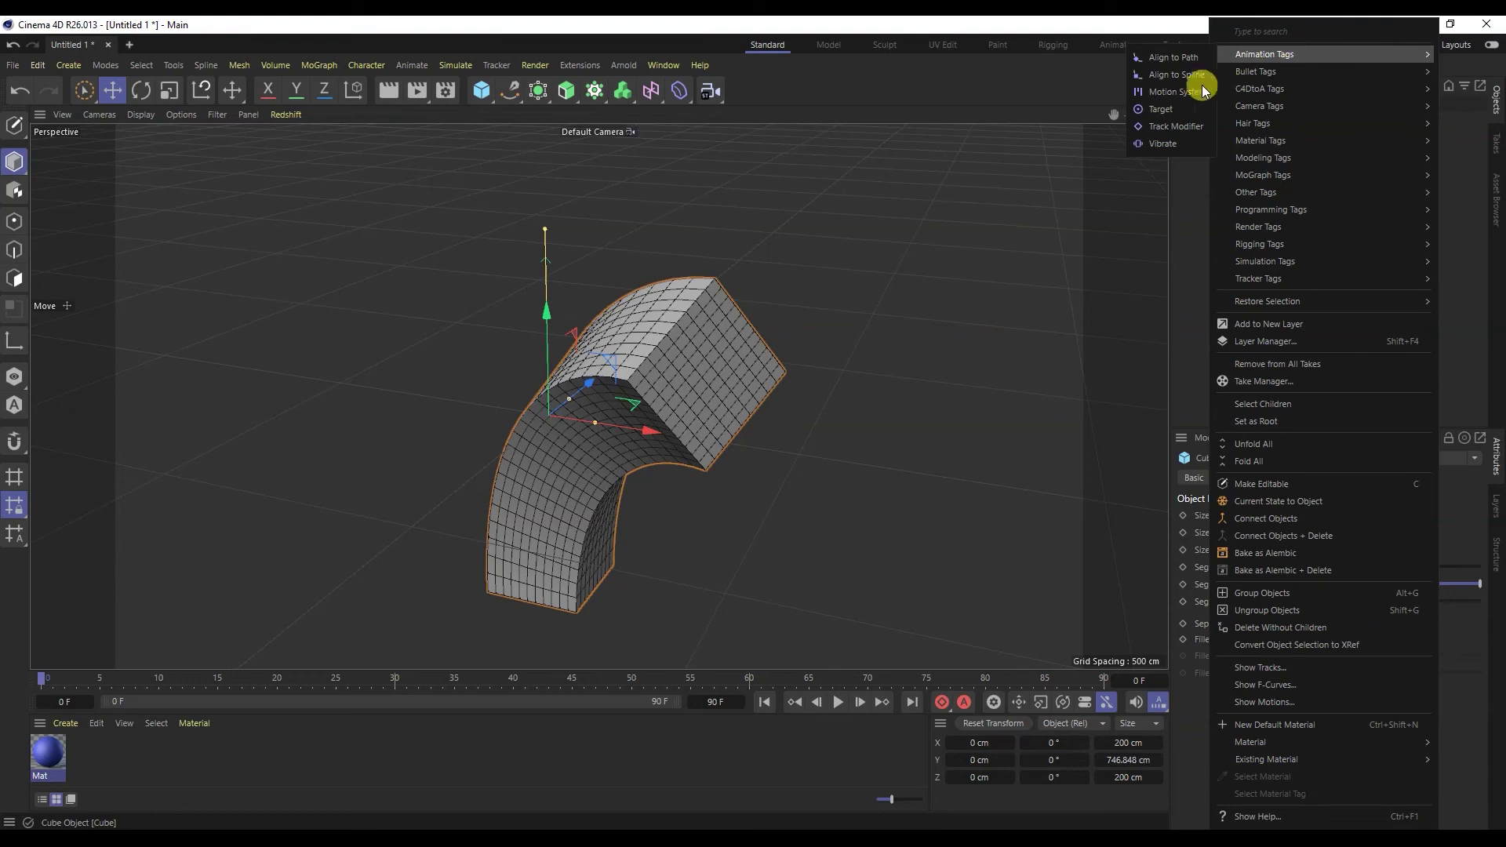
pyautogui.click(1175, 145)
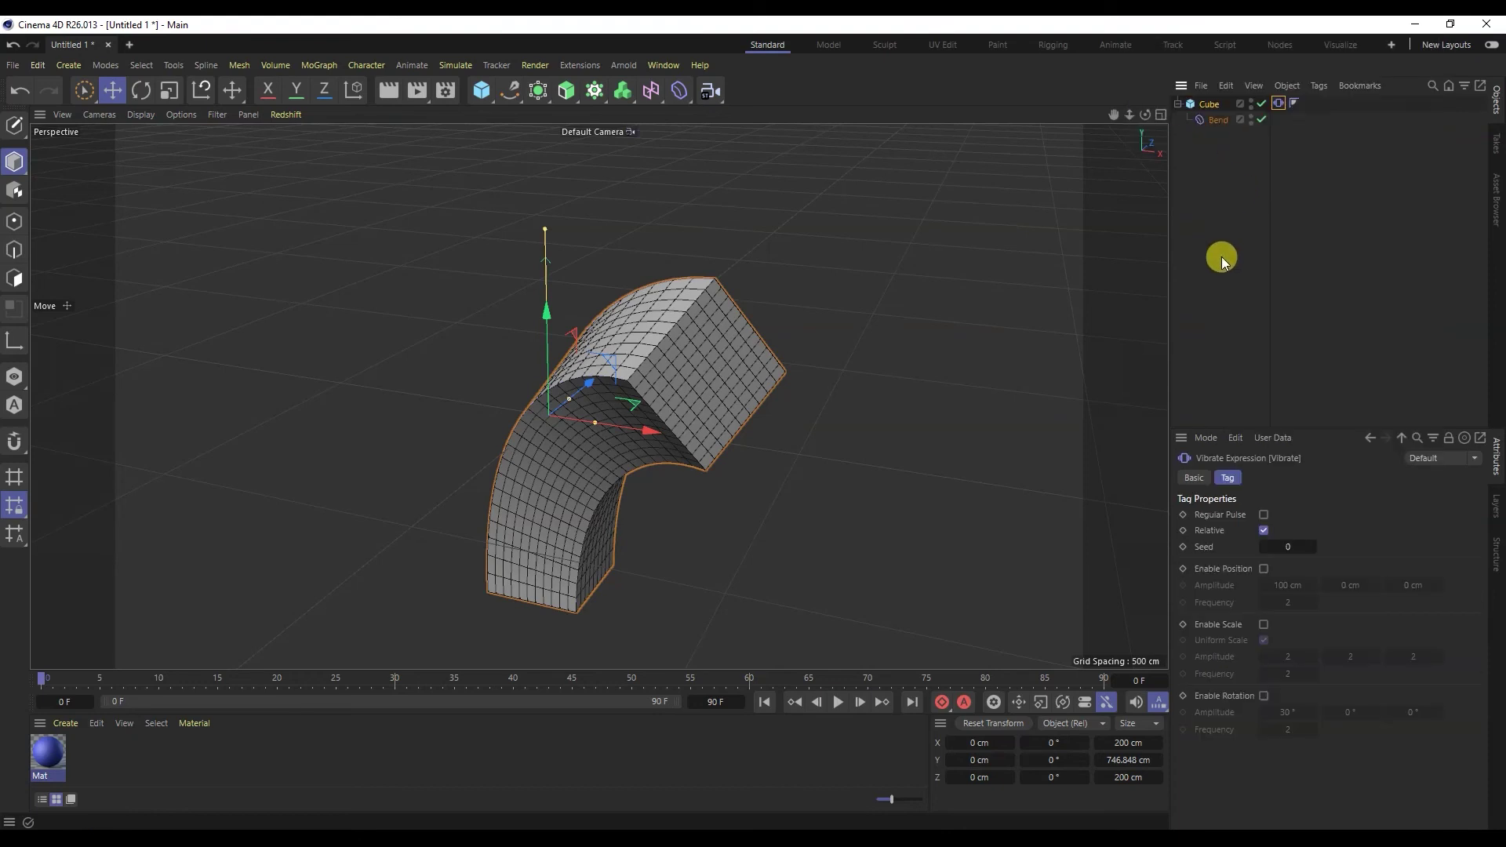
# Step: Enable Regular Pulse, Position, Scale and Rotation on the Vibrate tag, then preview playback
pyautogui.click(1262, 515)
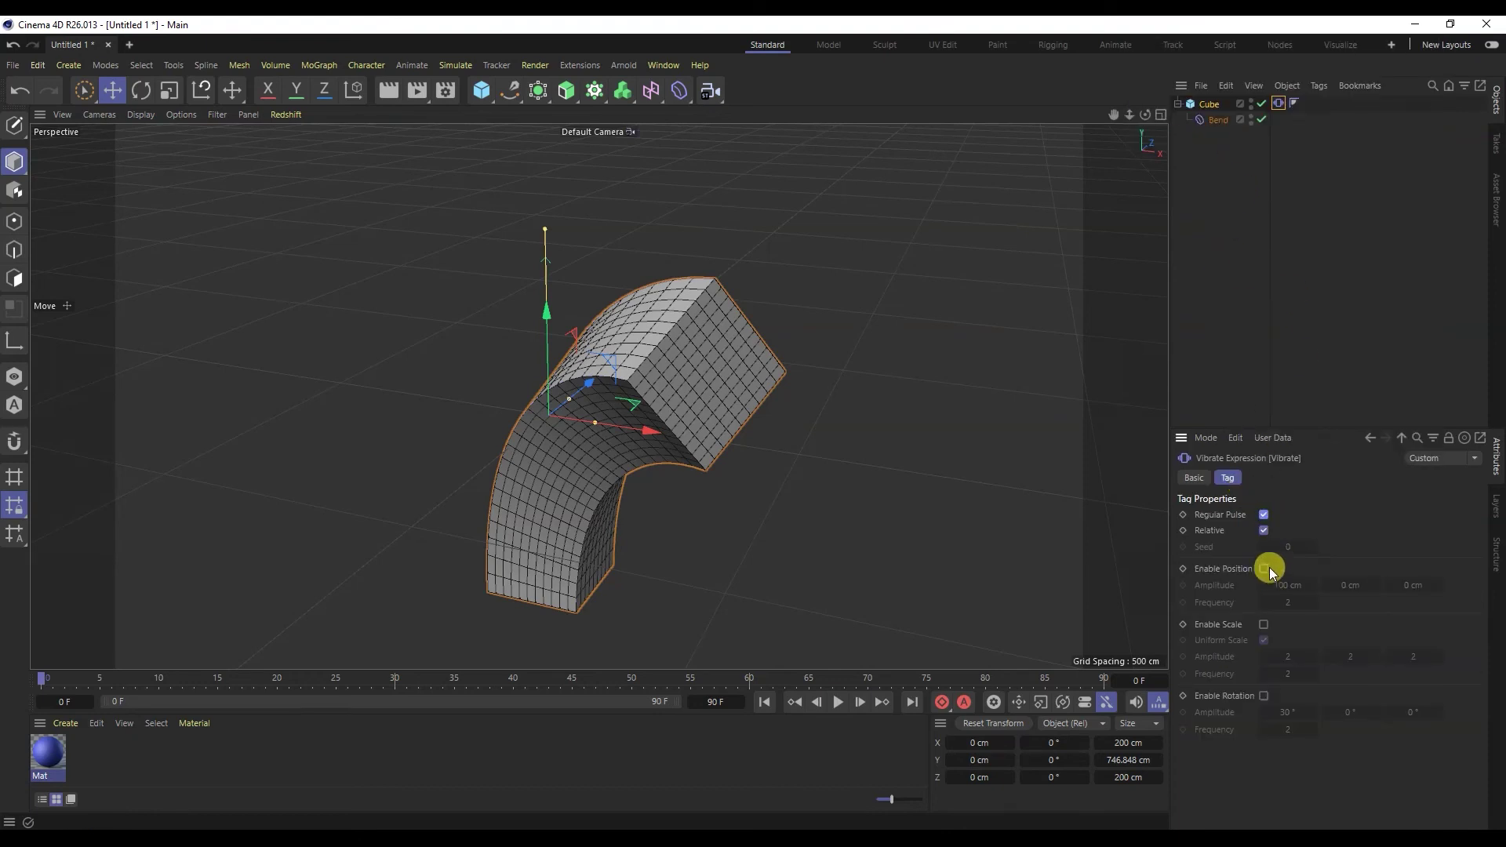
pyautogui.click(1264, 569)
pyautogui.click(1264, 625)
pyautogui.click(1264, 695)
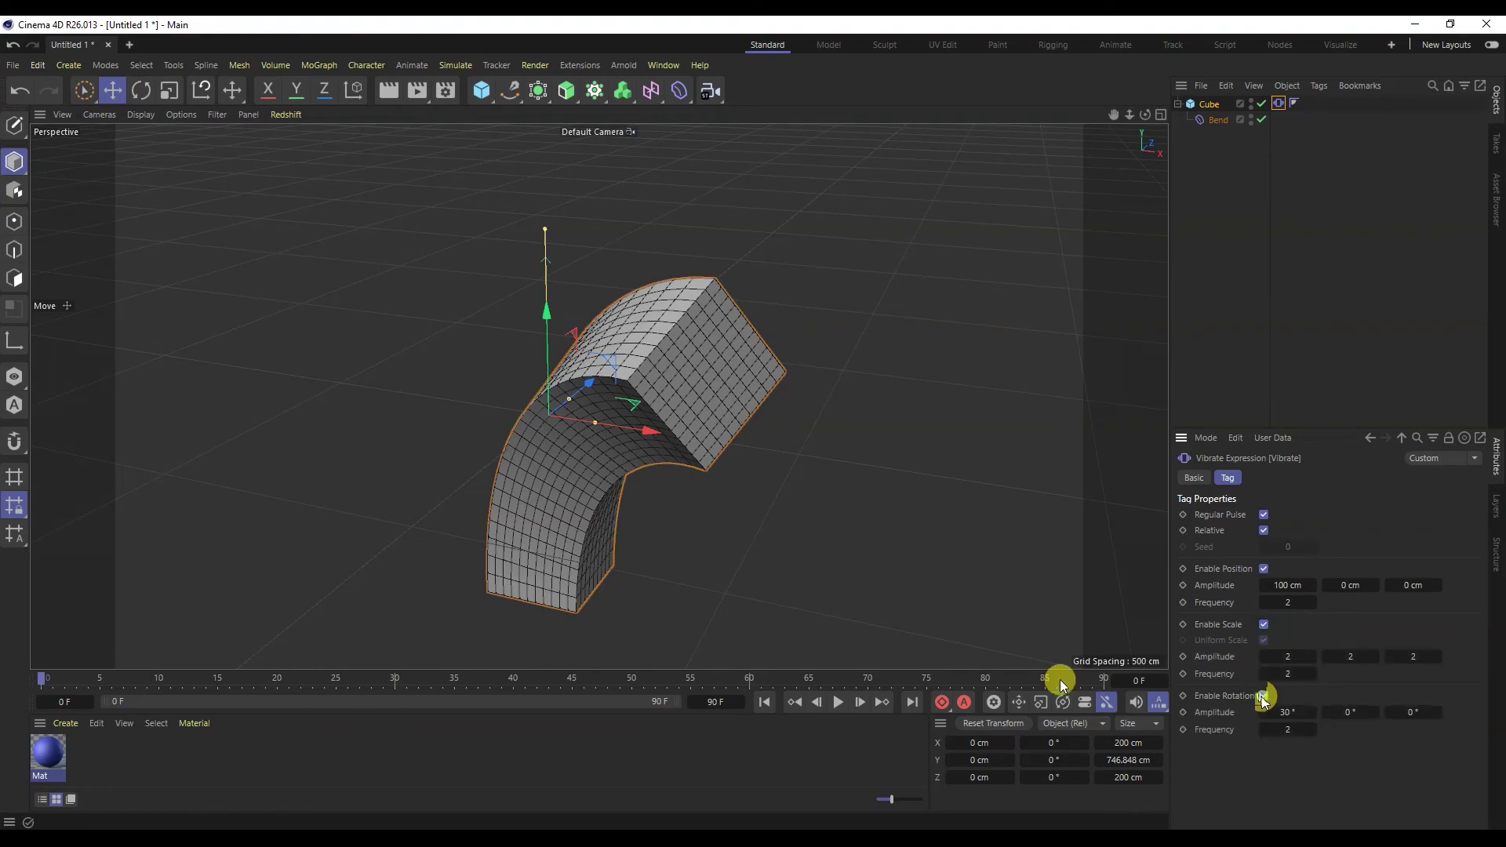
pyautogui.click(840, 702)
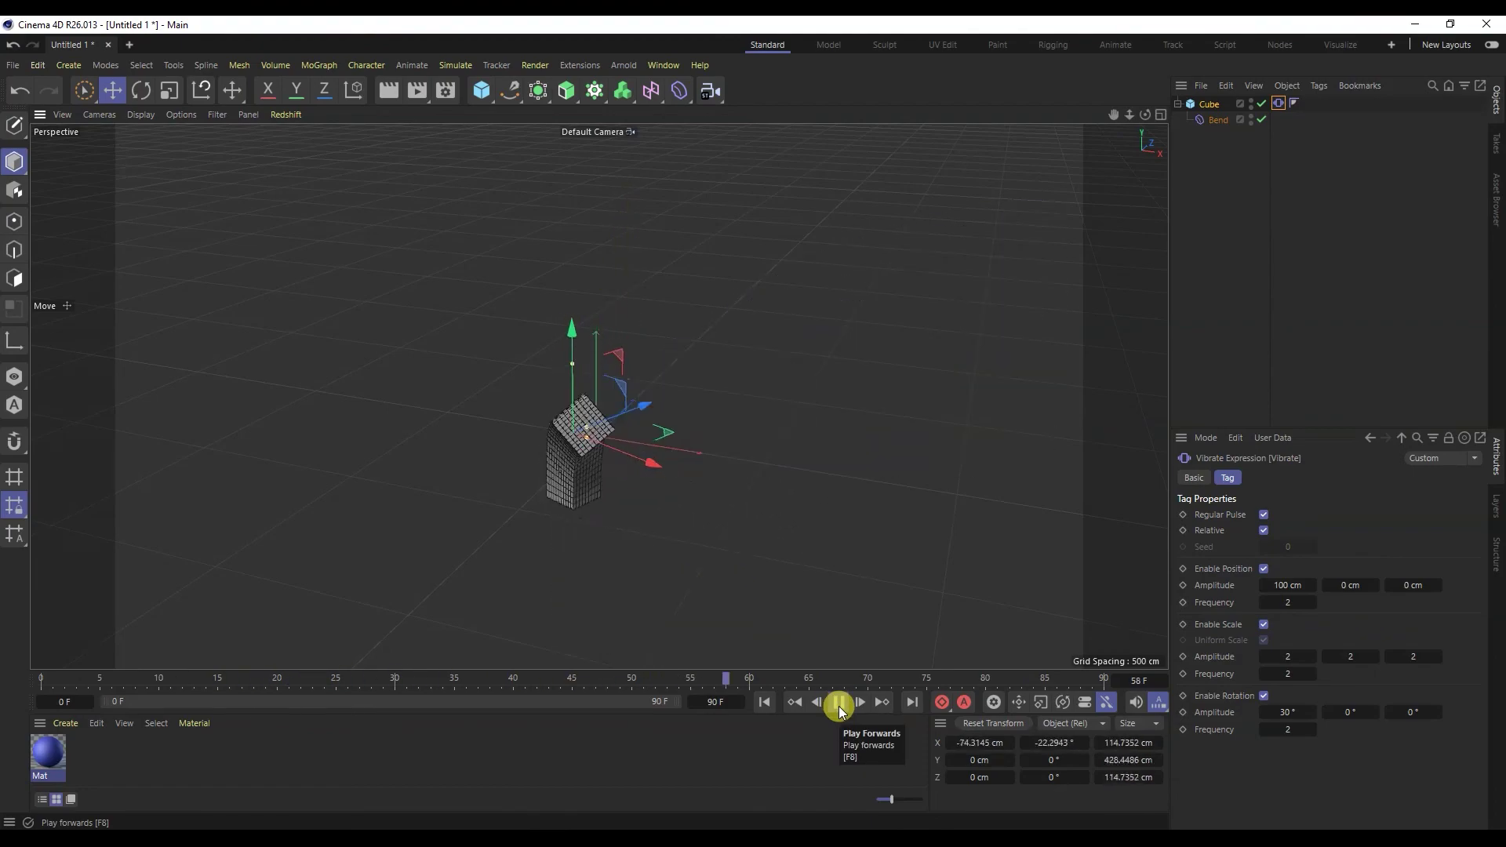
pyautogui.click(839, 706)
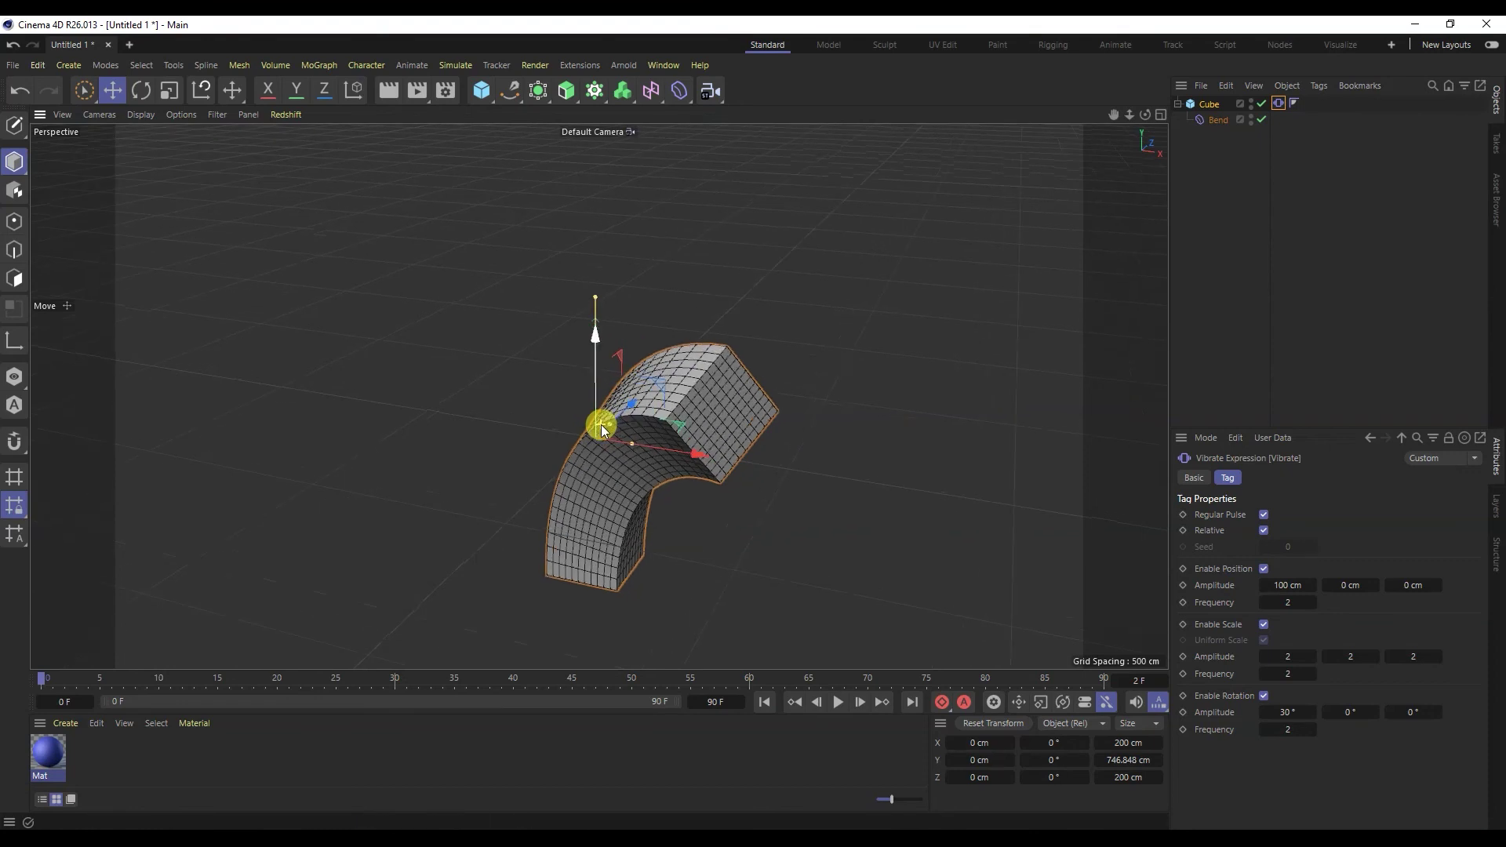
pyautogui.click(1250, 101)
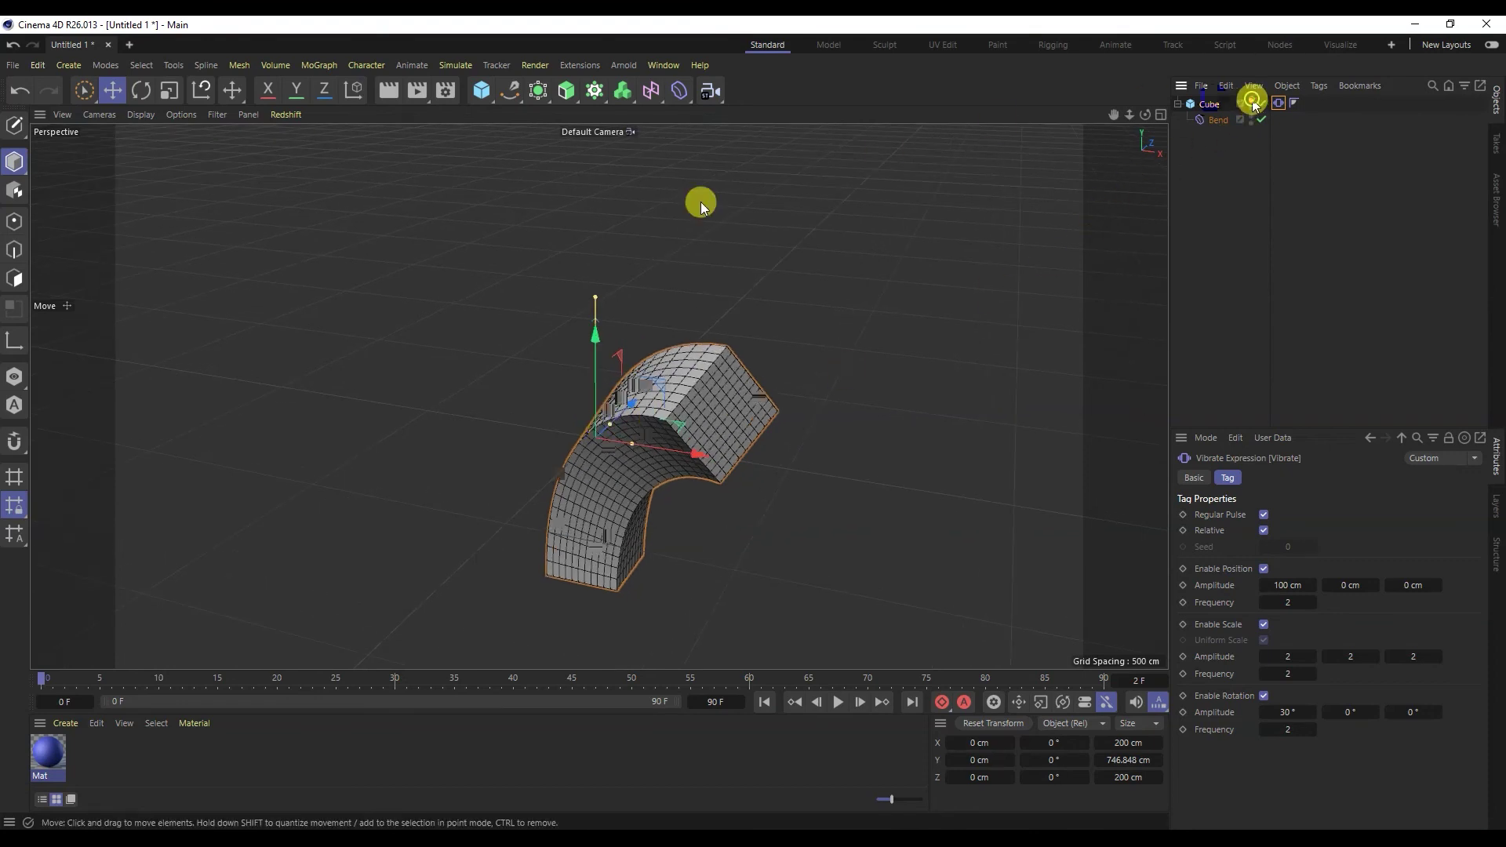
pyautogui.click(596, 477)
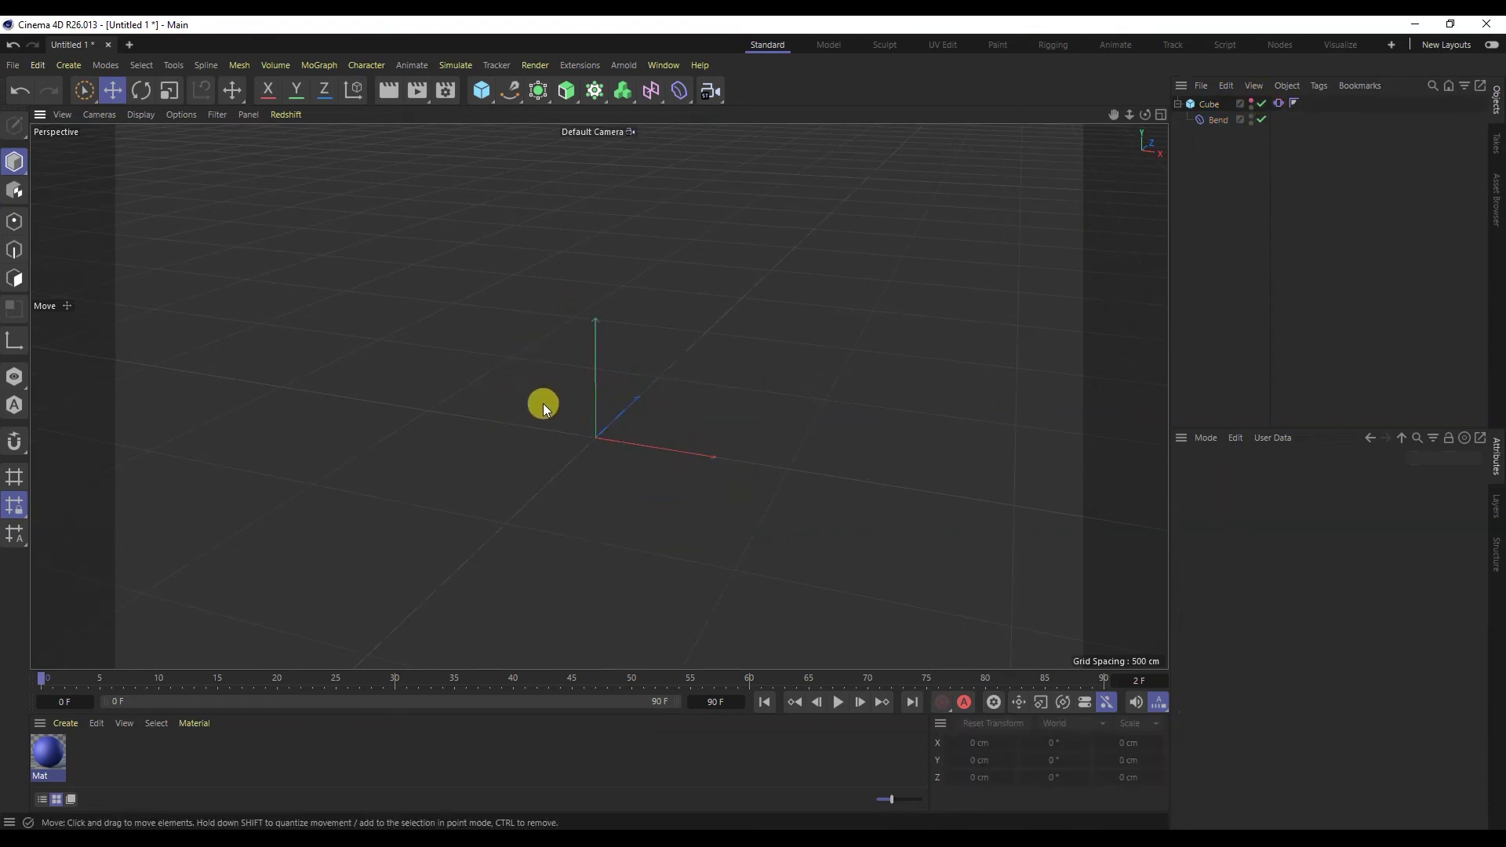
pyautogui.click(389, 91)
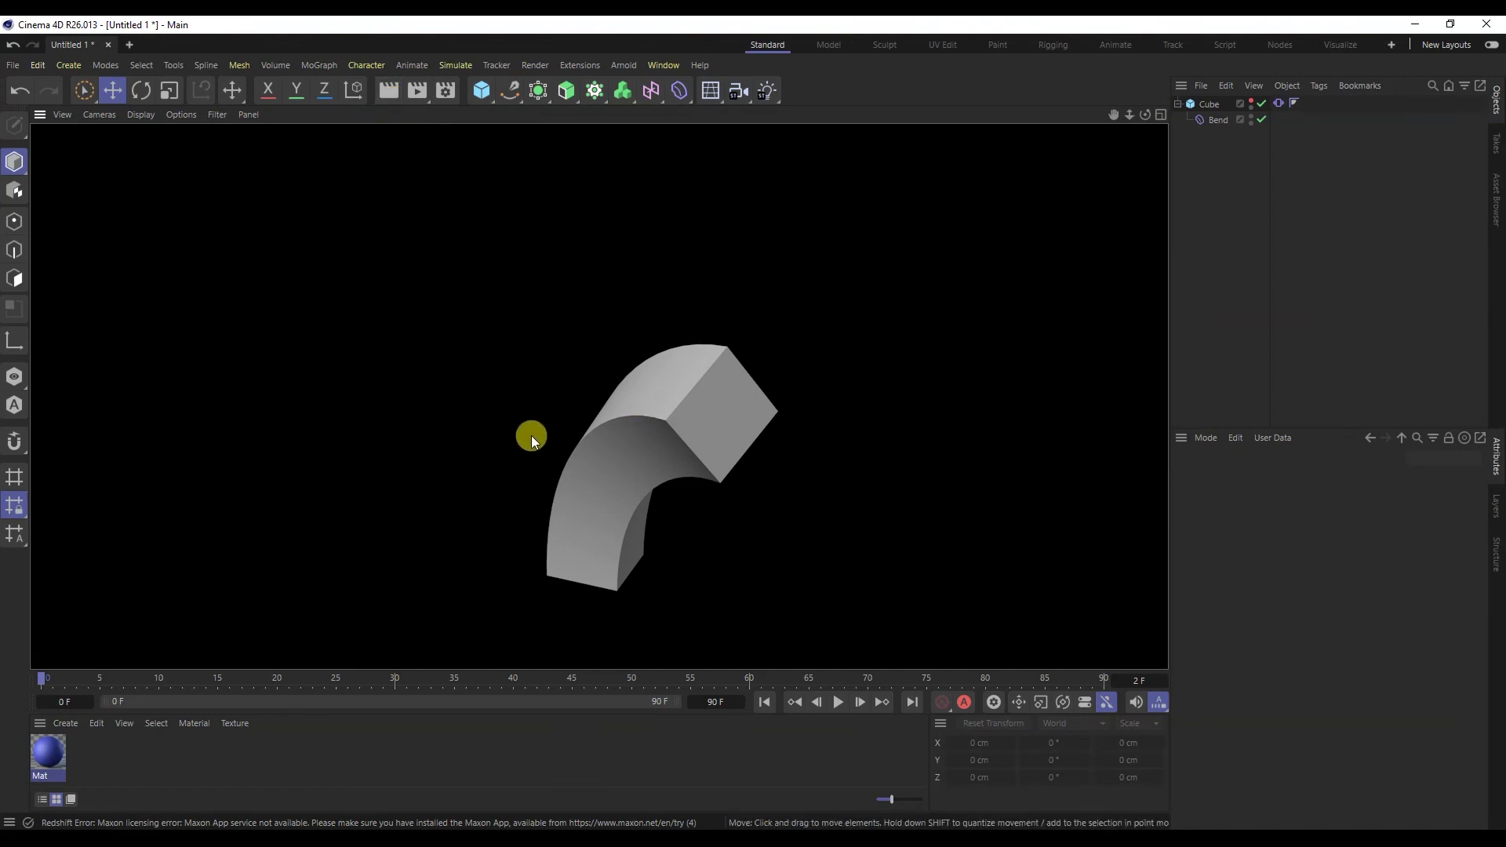
pyautogui.click(726, 341)
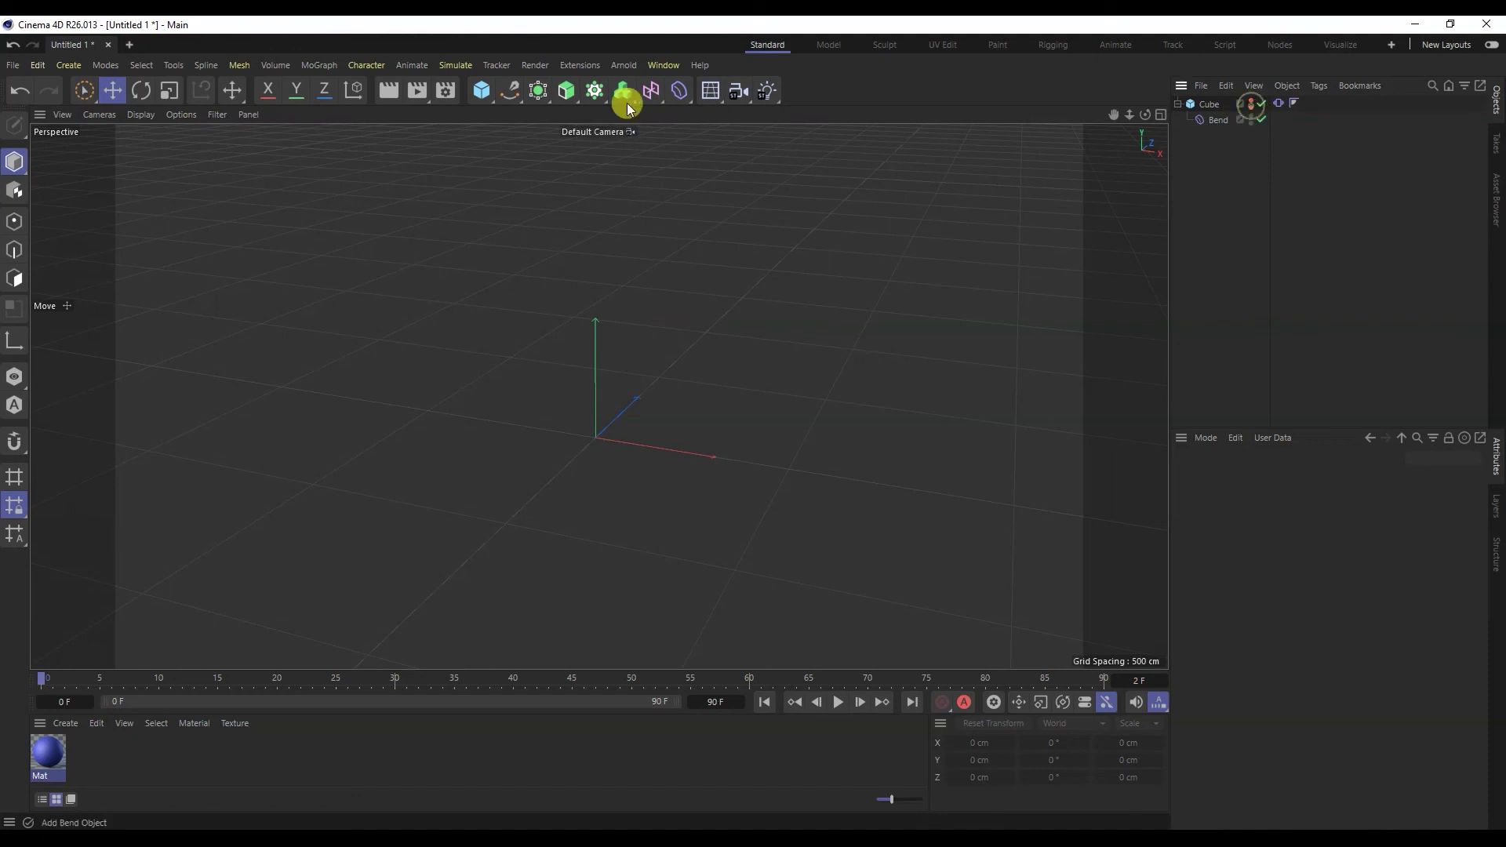
pyautogui.click(388, 91)
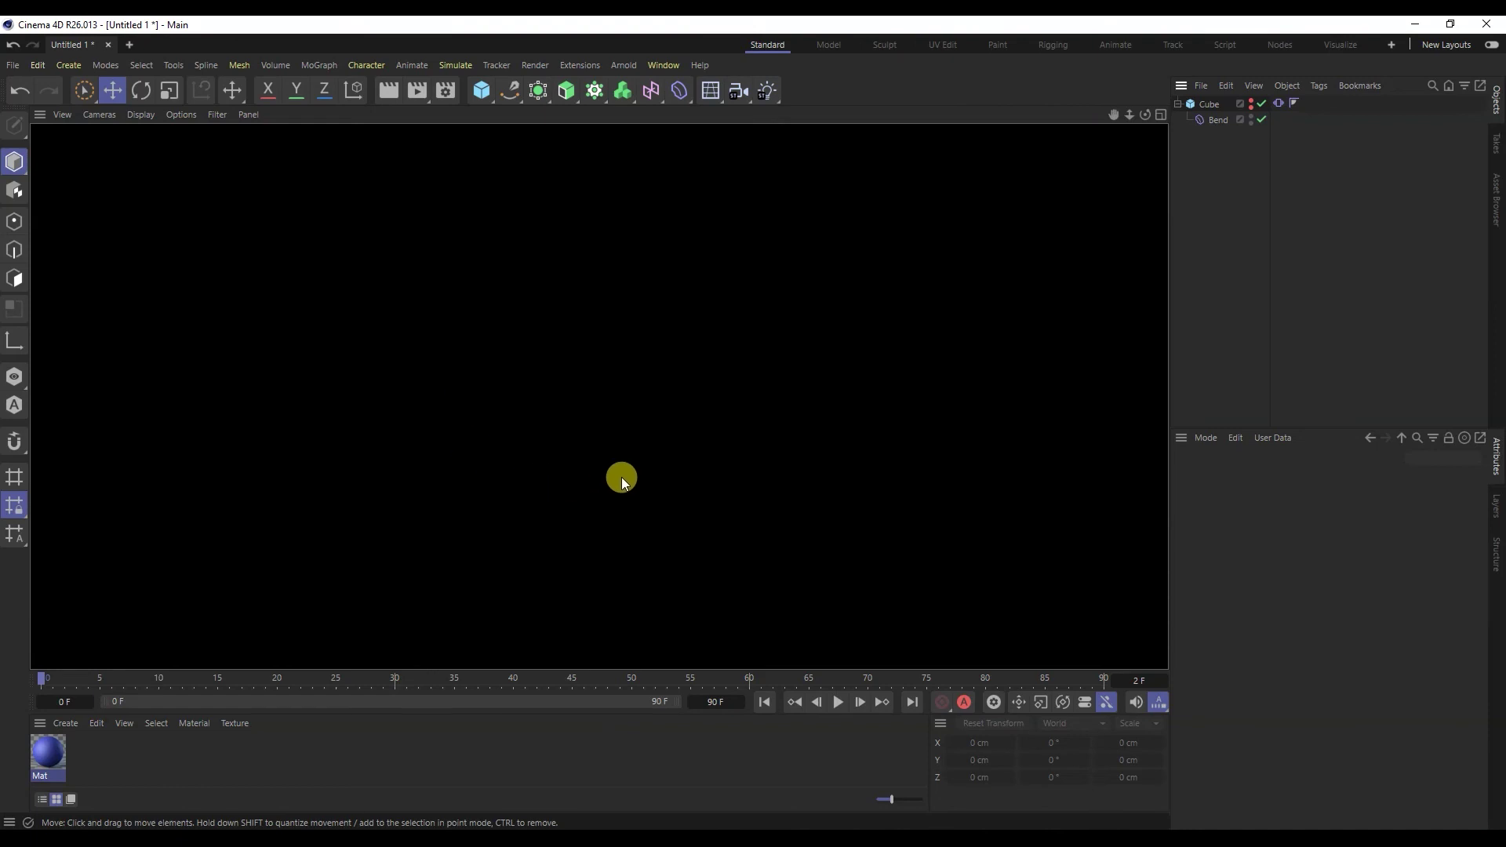
pyautogui.click(733, 413)
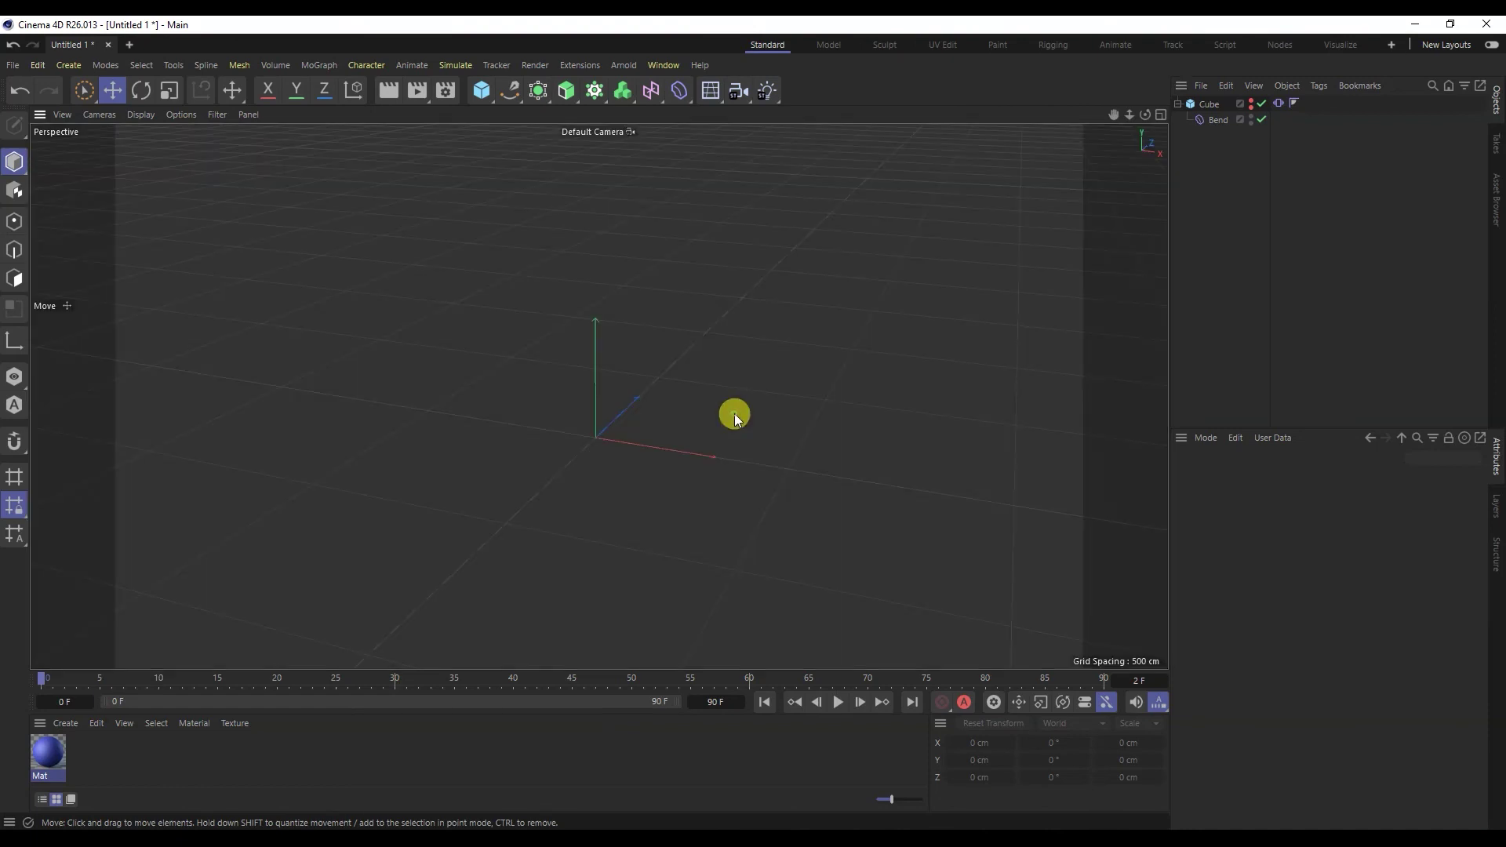
pyautogui.click(1251, 101)
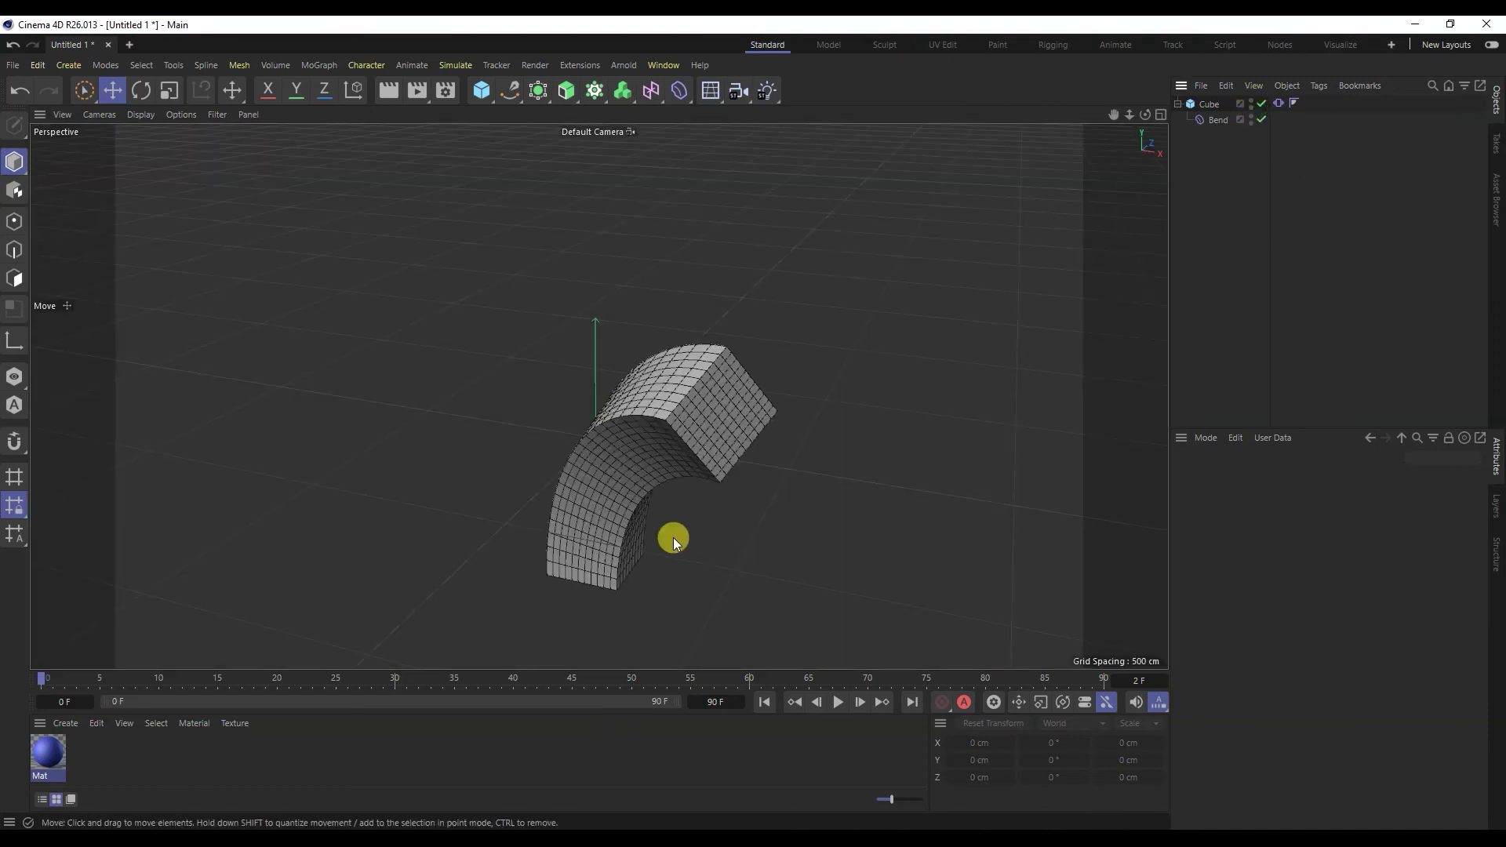